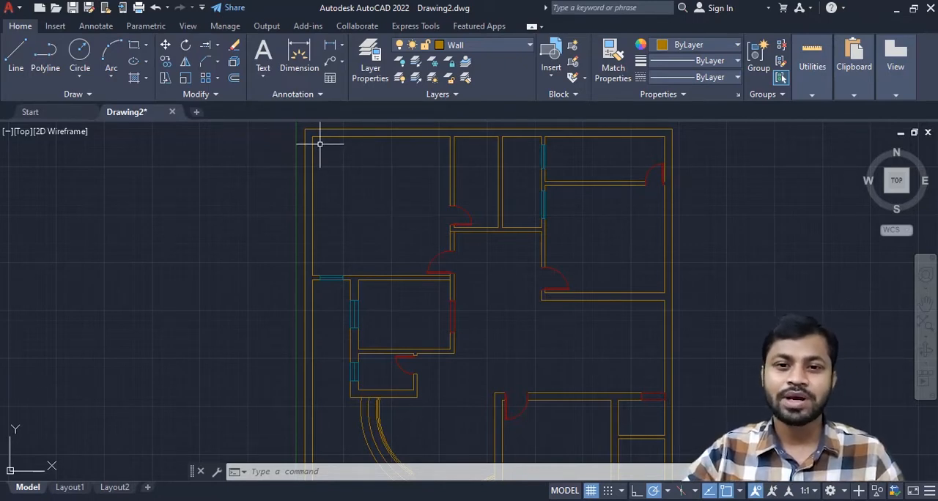
pyautogui.click(187, 27)
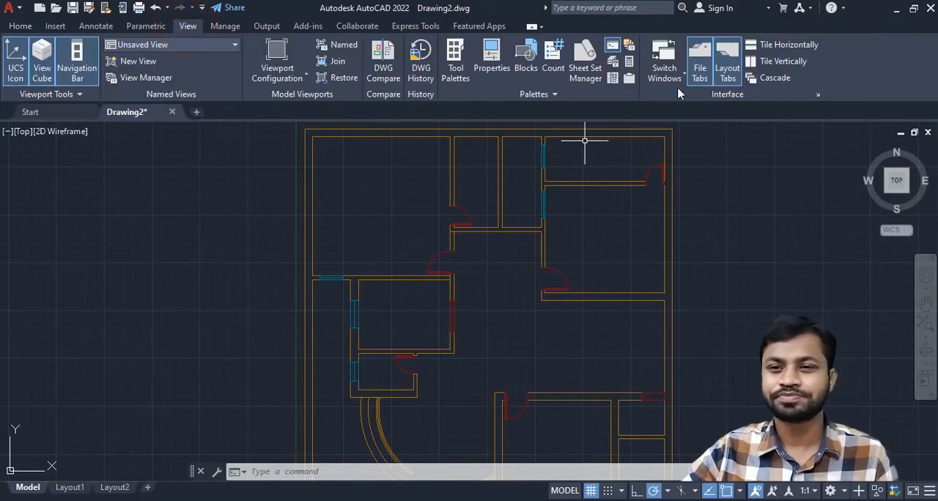
pyautogui.click(613, 78)
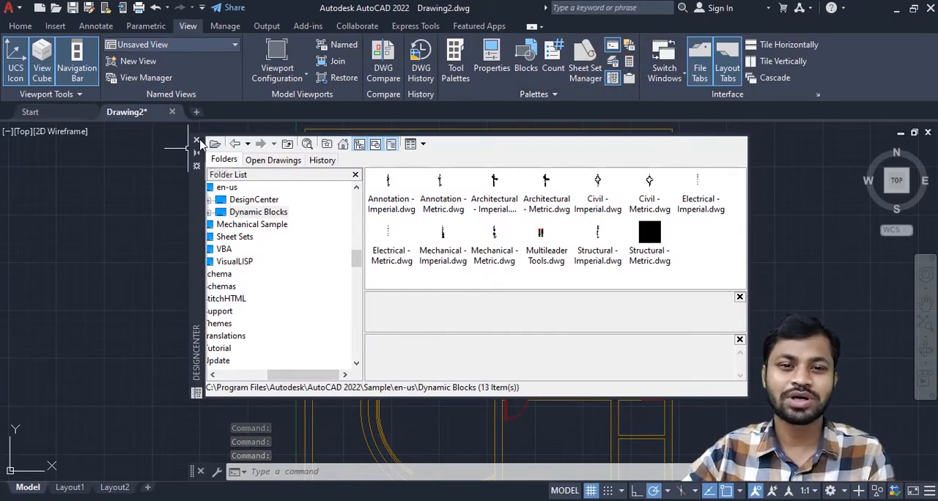
pyautogui.click(196, 140)
# - Open DesignCenter with the DESIGNCENTER command and expand the DesignCenter folder under Sample\en-us
pyautogui.click(409, 472)
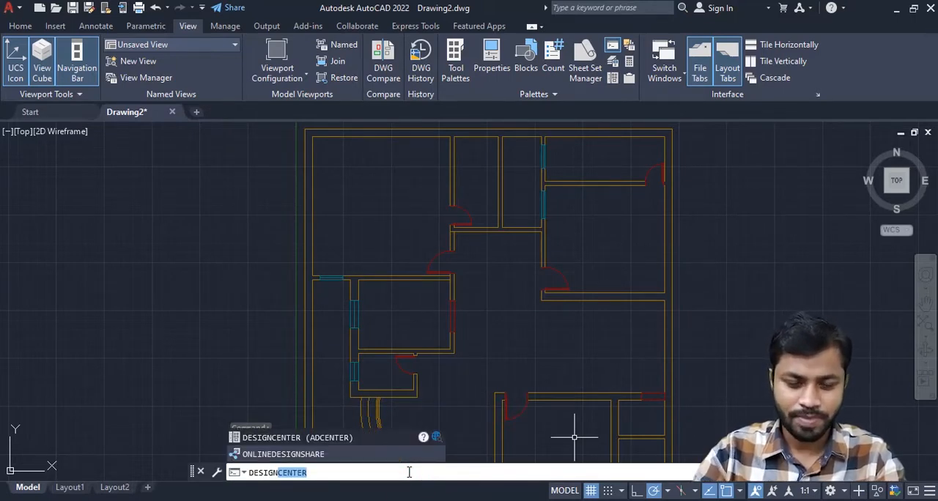
pyautogui.write('DESIGN')
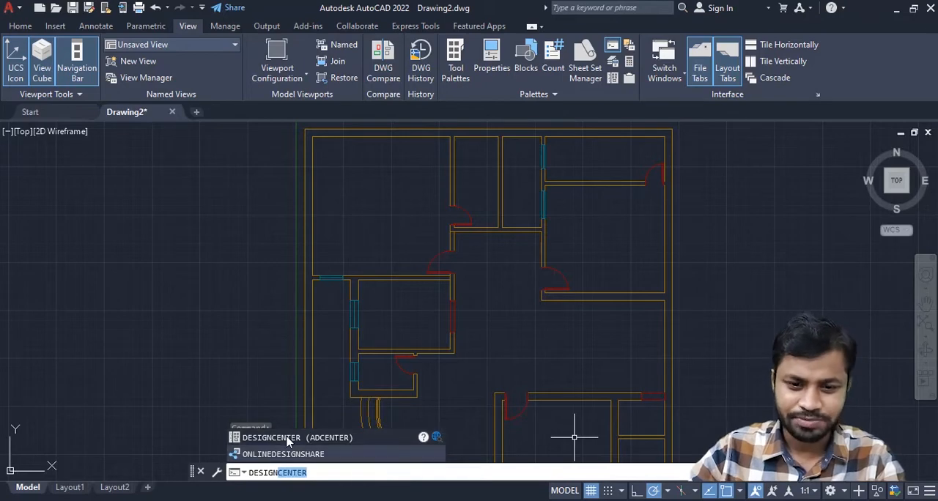
pyautogui.click(288, 438)
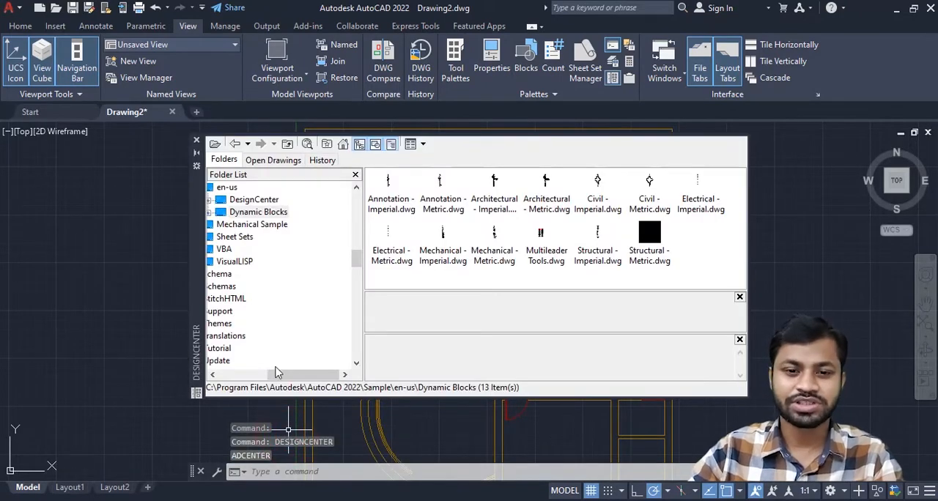
pyautogui.moveTo(275, 372); pyautogui.dragTo(240, 372)
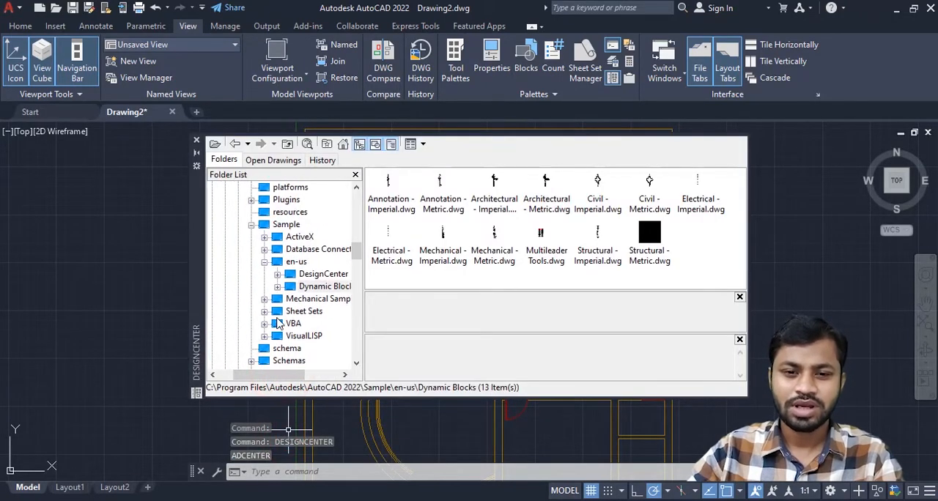
pyautogui.click(278, 274)
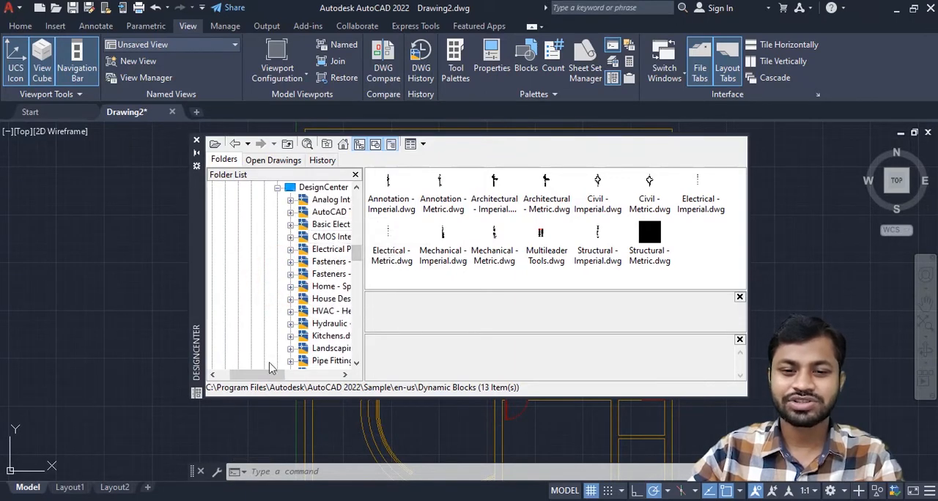
# - Display the blocks contained in Home - Space Planner.dwg in DesignCenter
pyautogui.moveTo(266, 375); pyautogui.dragTo(296, 375)
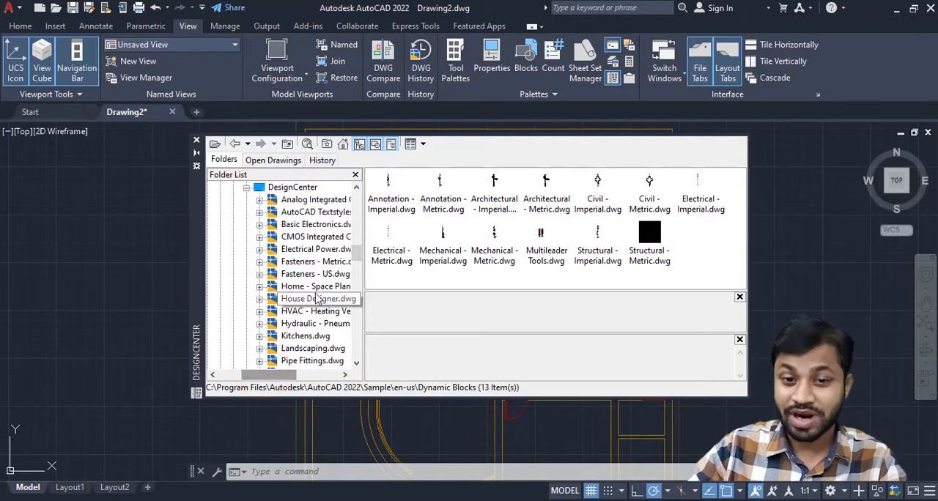
pyautogui.scroll(-1, 334, 271)
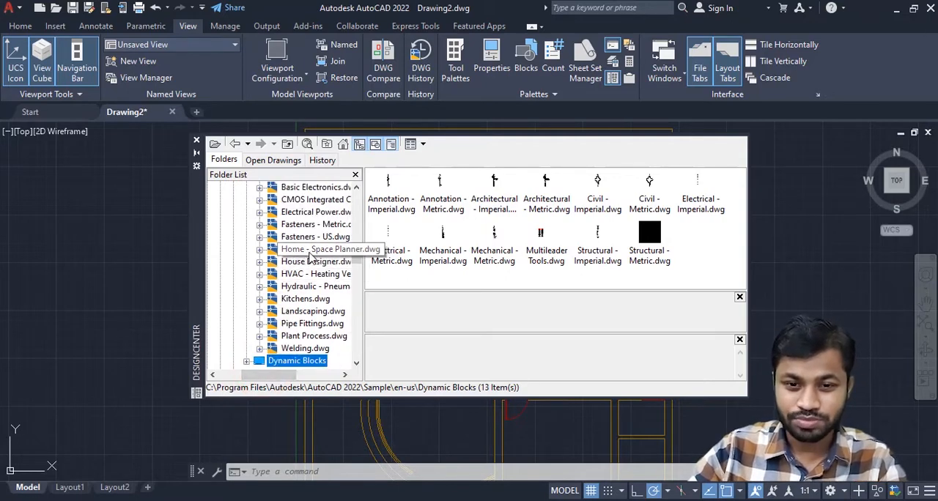
pyautogui.click(309, 251)
pyautogui.click(258, 227)
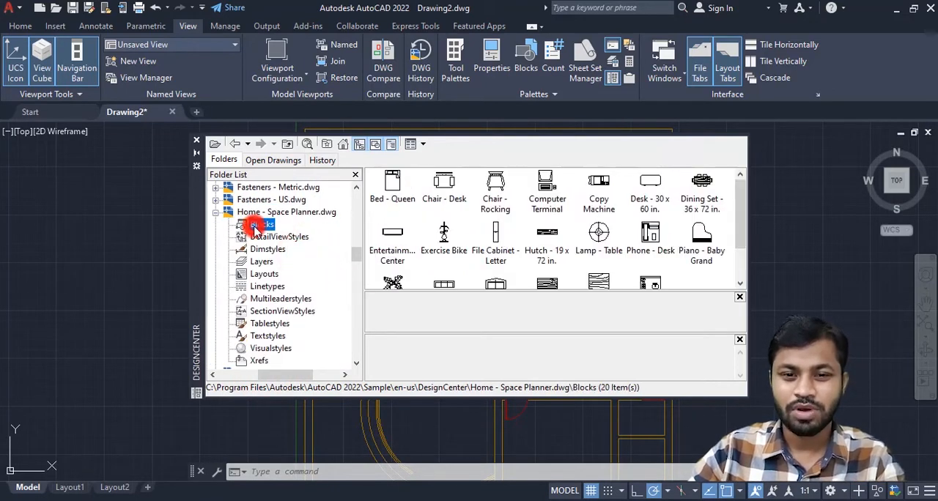
# - Insert the Bed - Queen block into the empty space left of the floor plan, and close DesignCenter
pyautogui.click(392, 192)
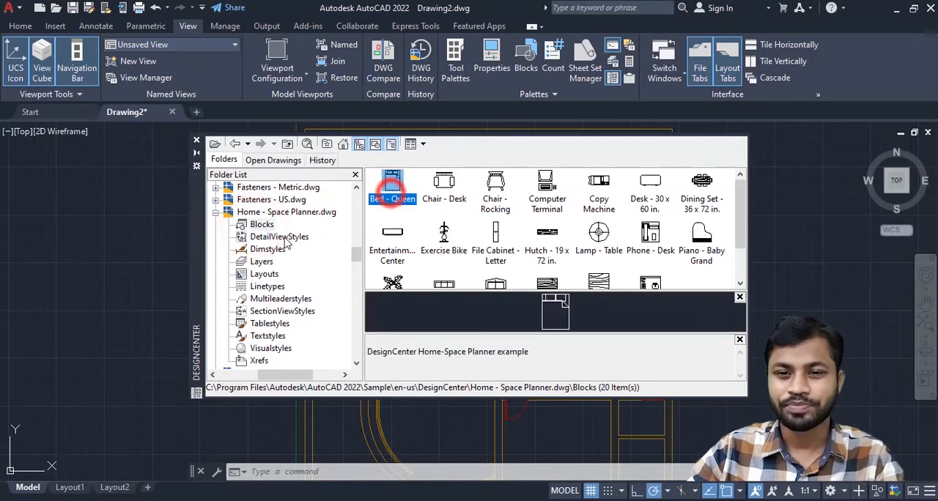
pyautogui.moveTo(206, 233); pyautogui.dragTo(476, 207)
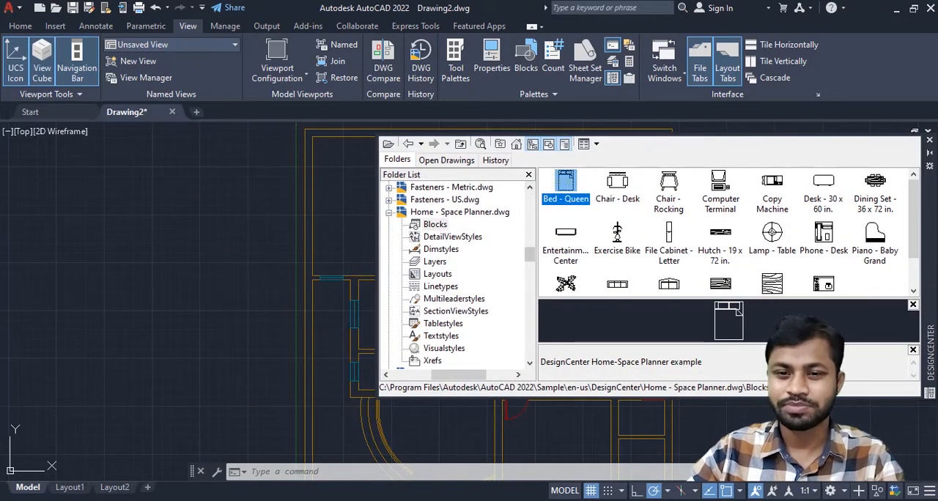
pyautogui.moveTo(564, 187); pyautogui.dragTo(224, 249)
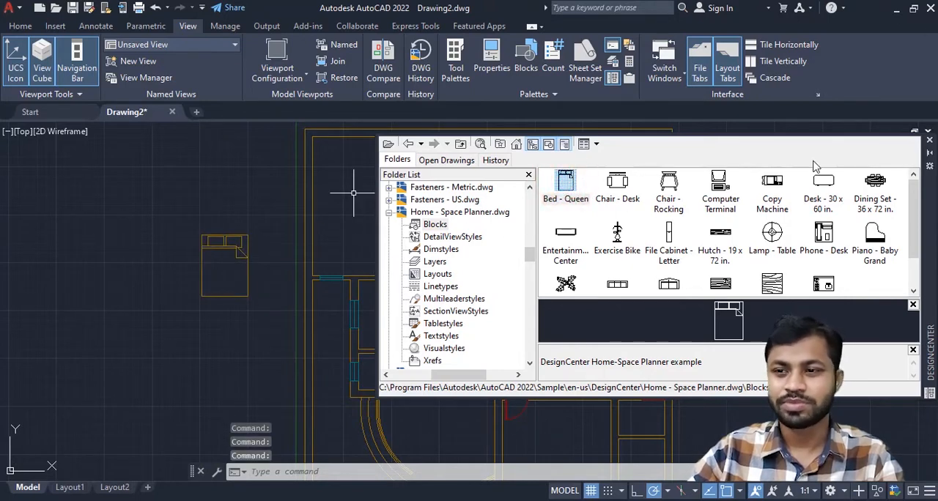
pyautogui.click(929, 140)
# - Create a new layer named Furniture in the Layer Properties Manager
pyautogui.click(219, 240)
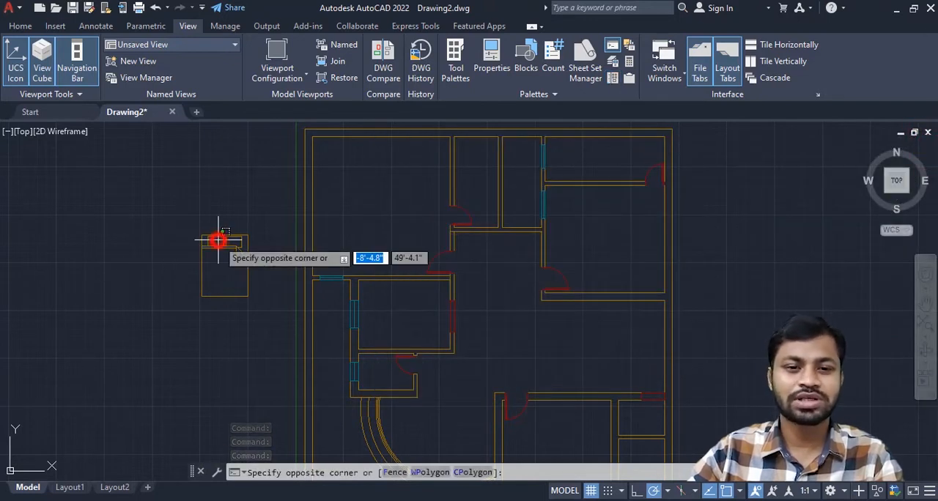
pyautogui.click(208, 234)
pyautogui.click(21, 27)
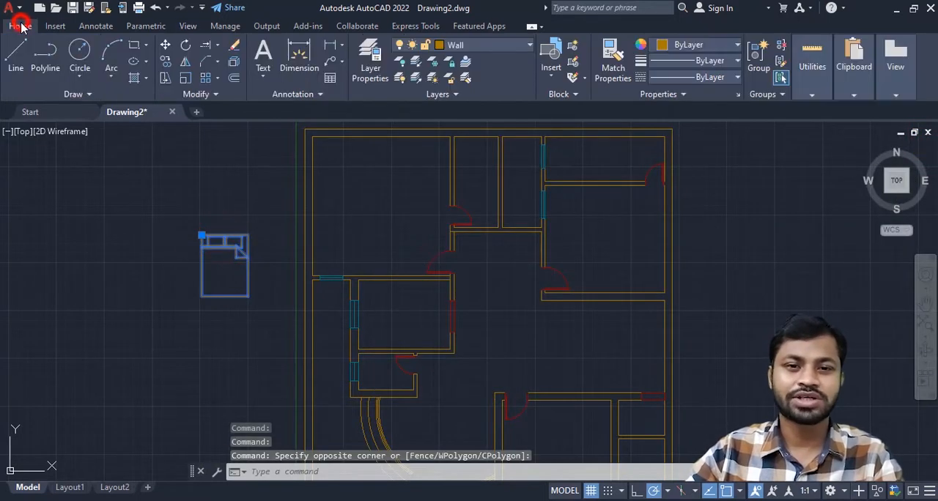
pyautogui.click(370, 65)
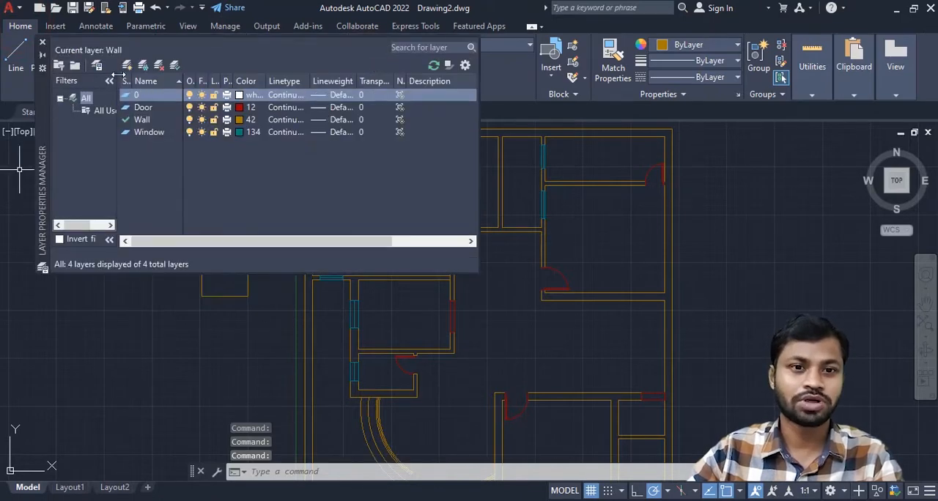
pyautogui.click(125, 66)
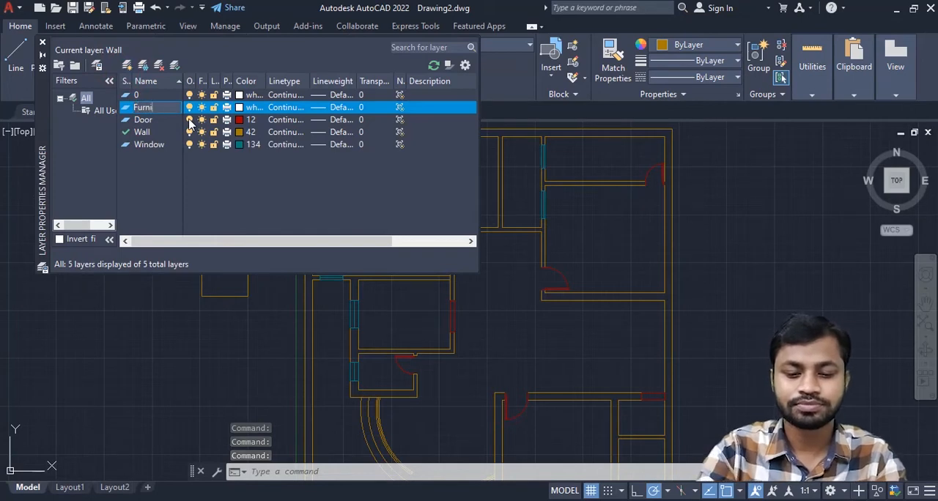
# - Set the Furniture layer's color to index 222 and make it the current layer
pyautogui.click(244, 107)
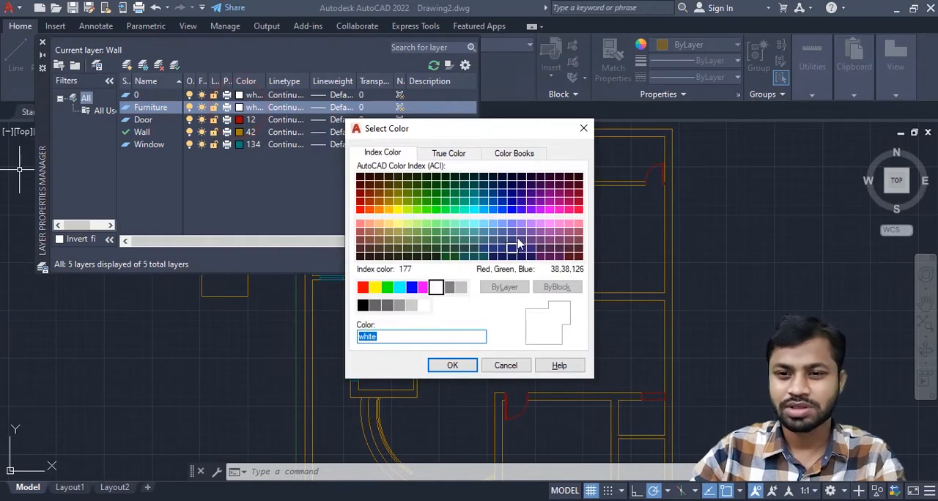
pyautogui.click(571, 205)
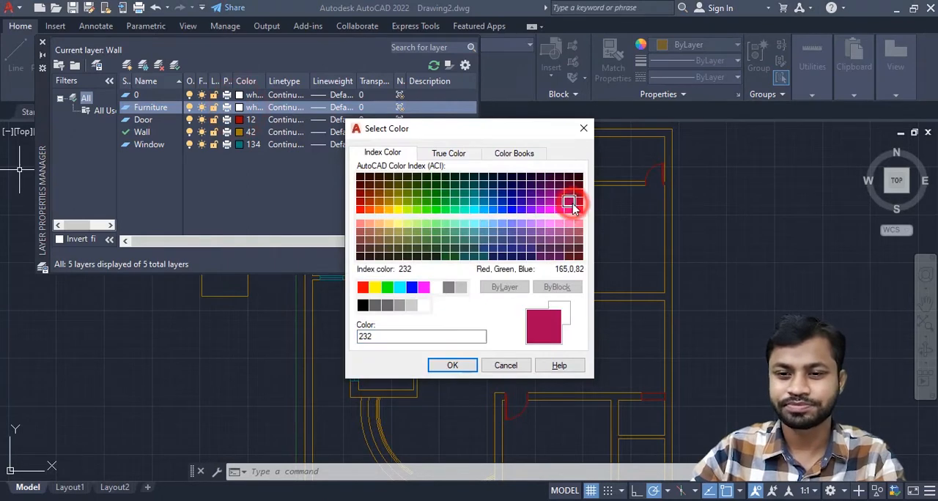
pyautogui.click(563, 206)
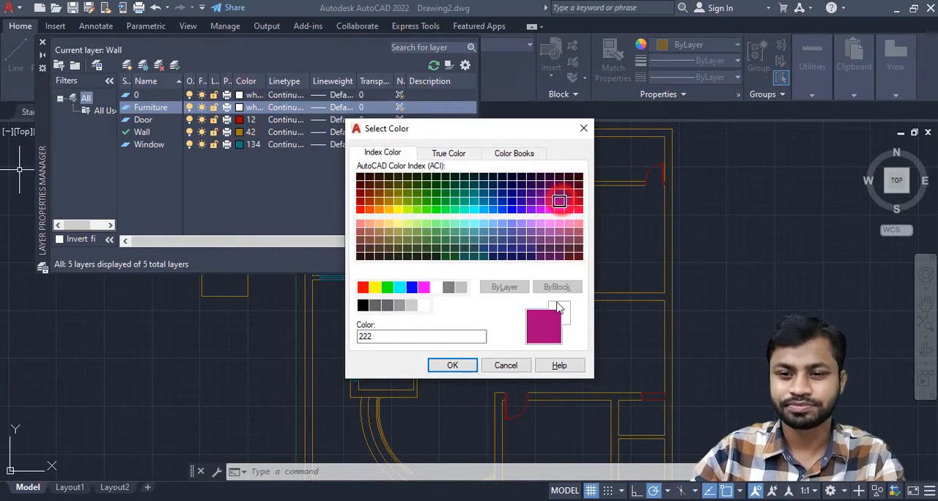
pyautogui.click(452, 365)
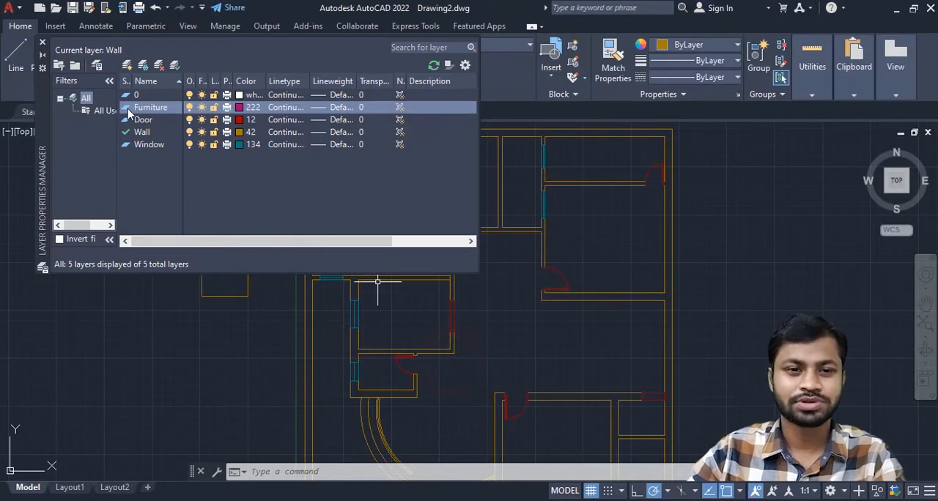
pyautogui.doubleClick(127, 108)
pyautogui.click(41, 44)
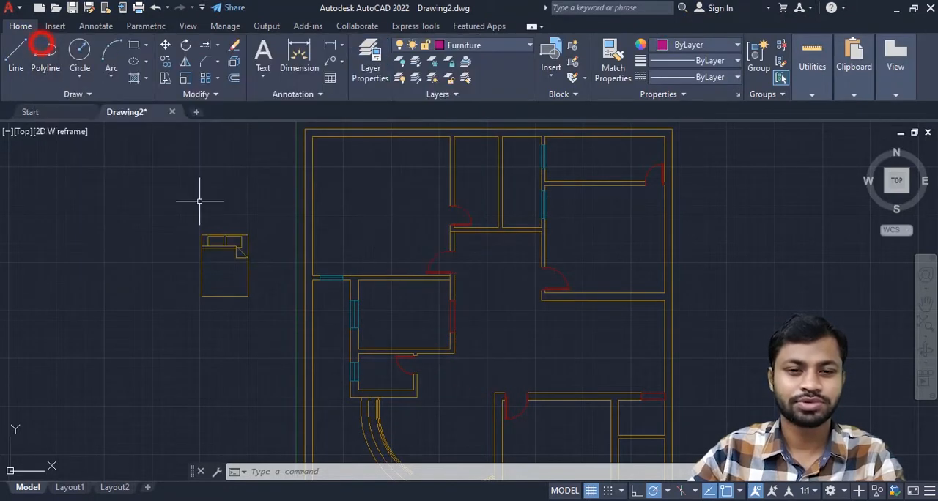
# - Change the queen bed block to the Furniture layer
pyautogui.click(203, 244)
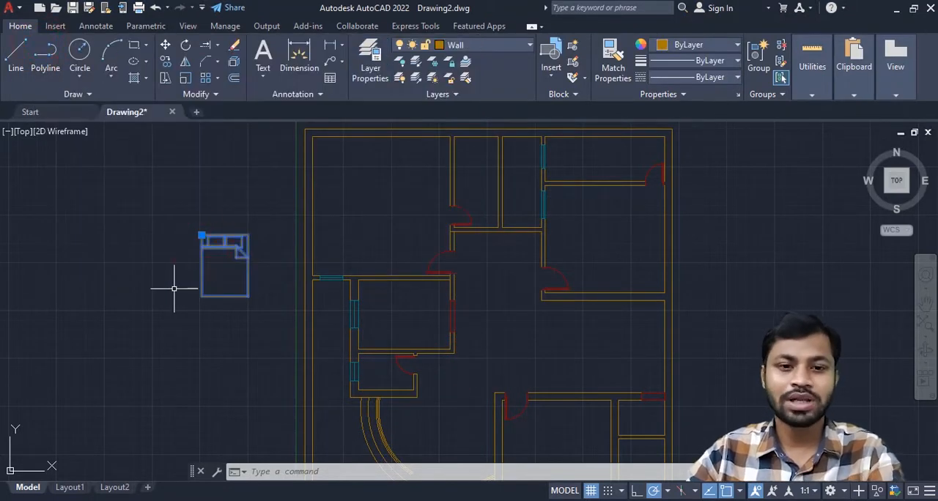
pyautogui.press('Escape')
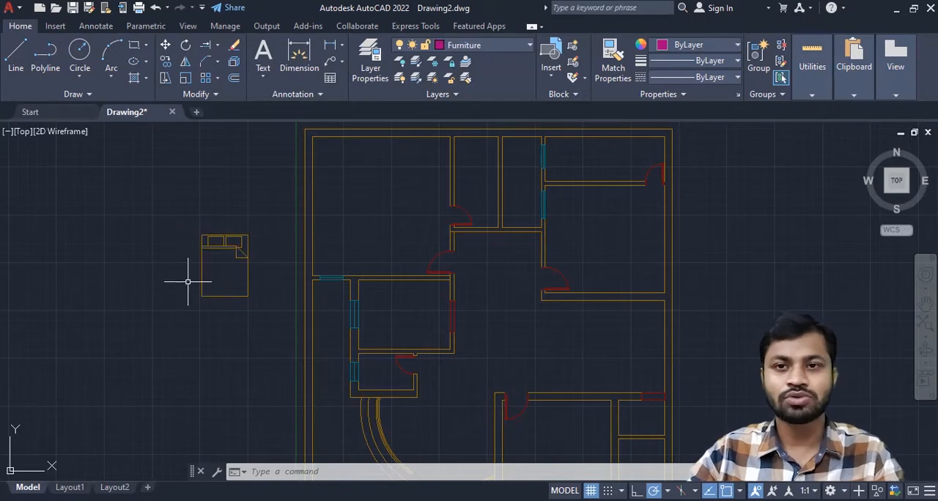
pyautogui.click(206, 244)
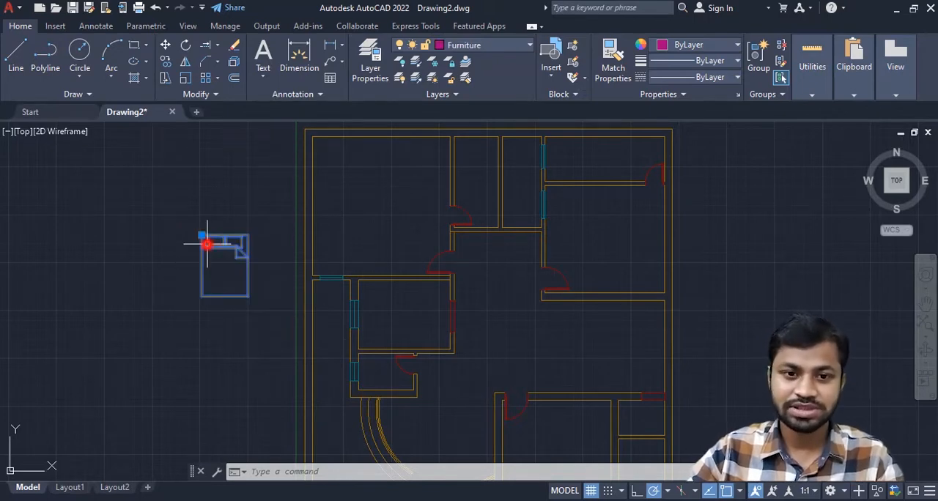
pyautogui.click(518, 49)
pyautogui.click(466, 96)
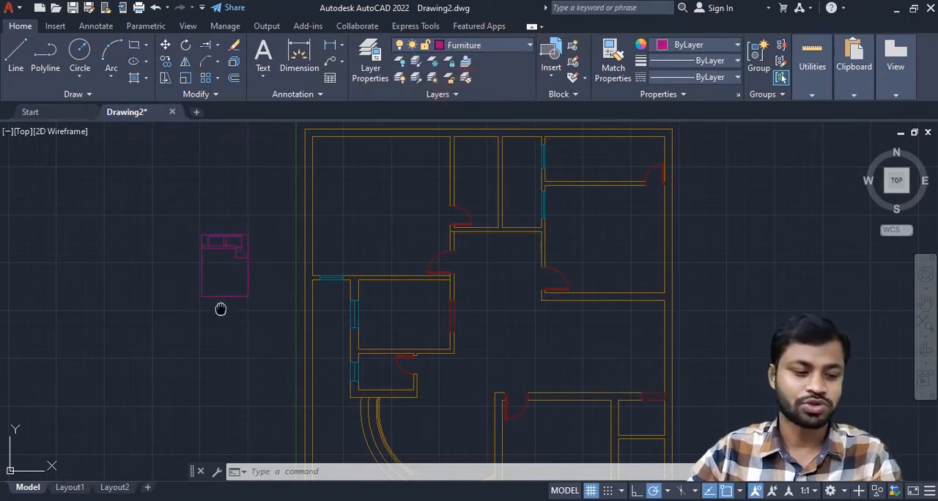
# - Move the queen bed into the floor plan's upper-left room, with its headboard near the top wall
pyautogui.moveTo(228, 306); pyautogui.dragTo(238, 324, button='middle')
pyautogui.click(246, 257)
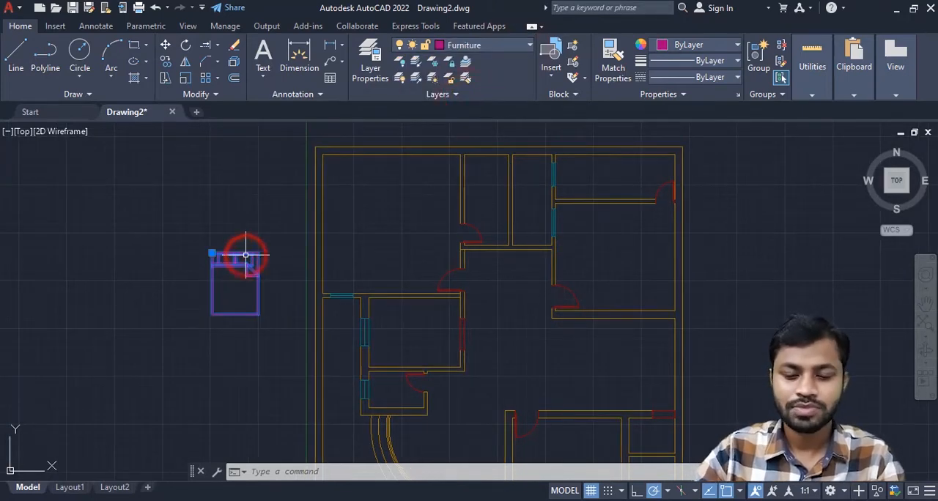
pyautogui.write('m')
pyautogui.press('Return')
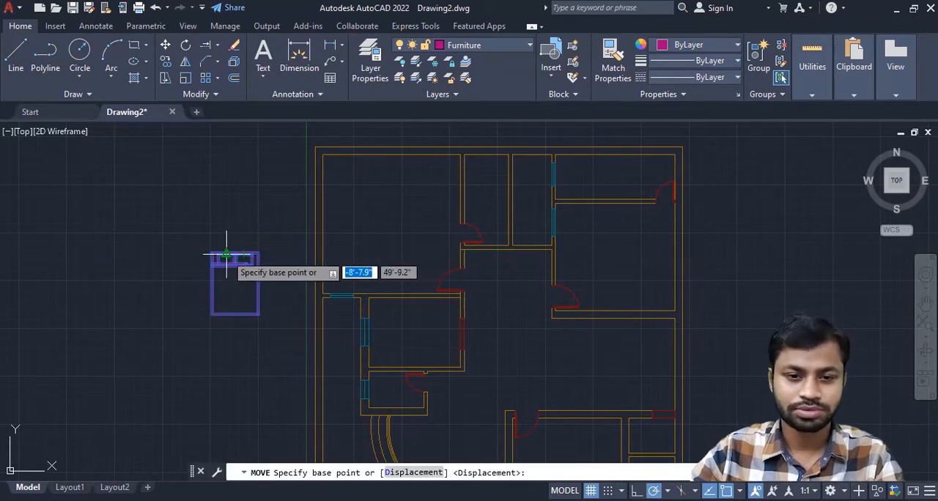
pyautogui.click(225, 255)
pyautogui.scroll(2, 345, 220)
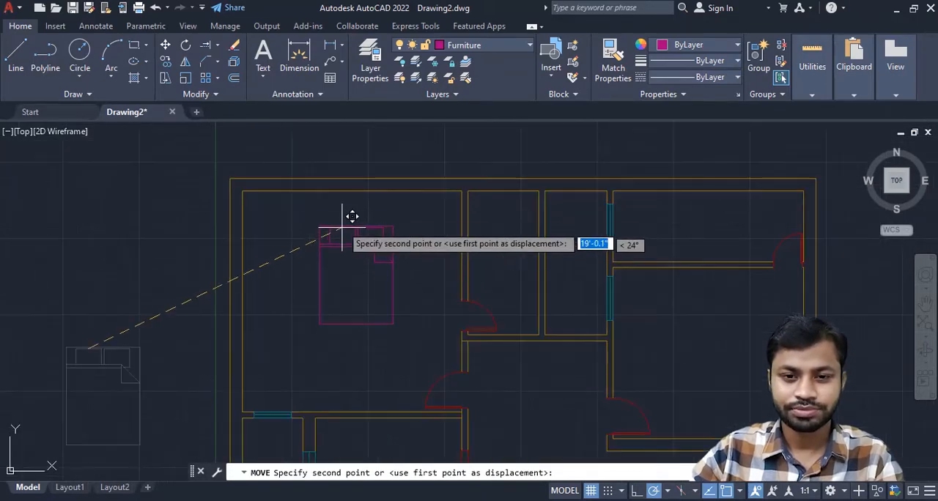
pyautogui.click(344, 199)
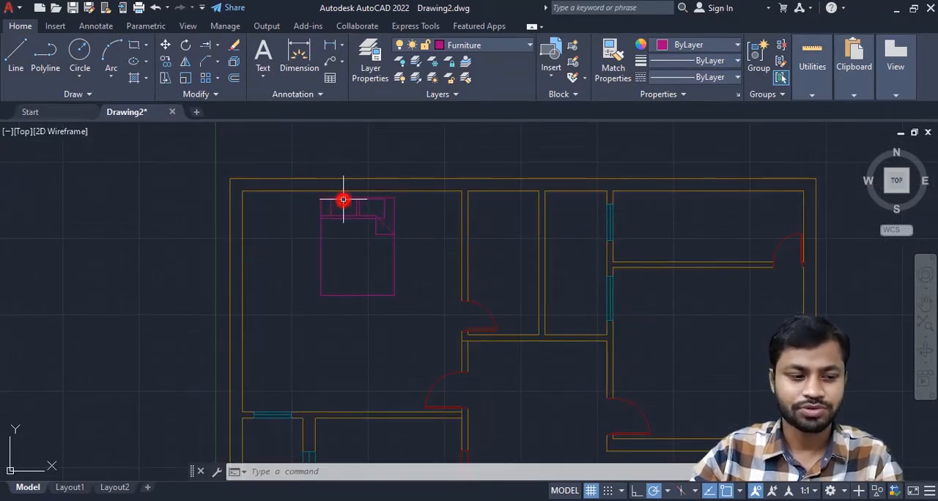
# - Copy the queen bed from the upper-left room into the large room on the right side of the floor plan
pyautogui.scroll(-3, 315, 213)
pyautogui.click(300, 206)
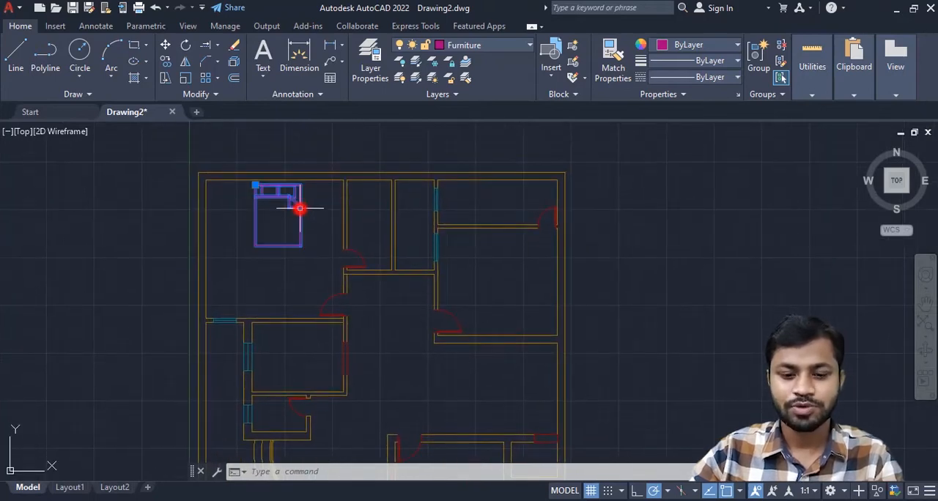
pyautogui.write('co')
pyautogui.press('Return')
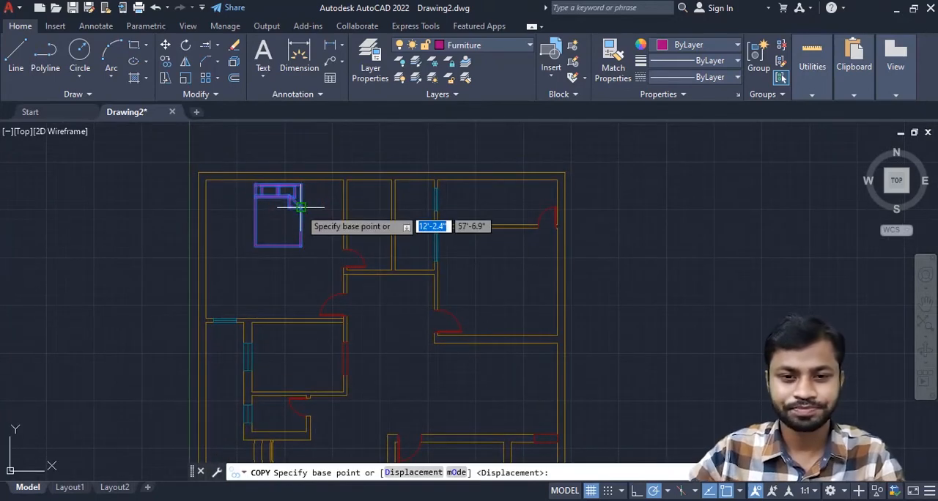
pyautogui.click(277, 191)
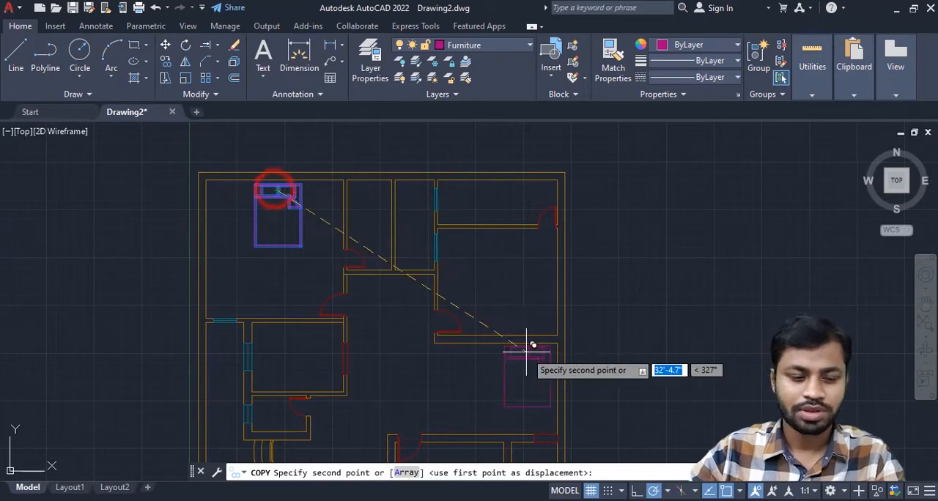
pyautogui.scroll(5, 455, 302)
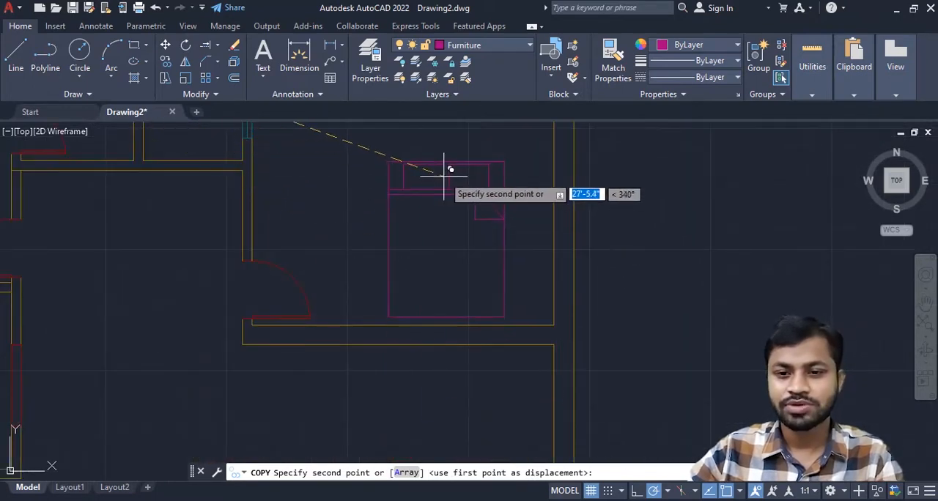
pyautogui.click(443, 174)
pyautogui.moveTo(503, 210); pyautogui.dragTo(487, 260, button='middle')
pyautogui.press('Escape')
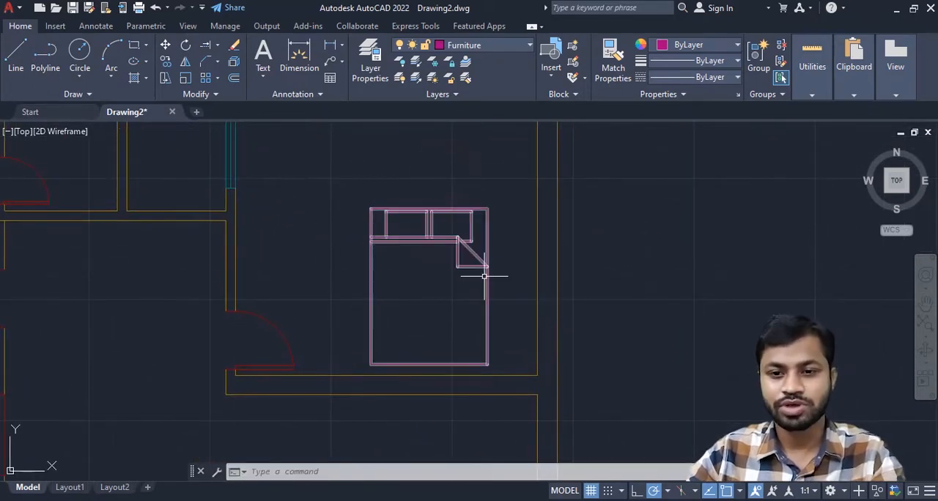
# - Rotate the copied queen bed in the right-side room by 270° about its upper-left corner
pyautogui.click(470, 219)
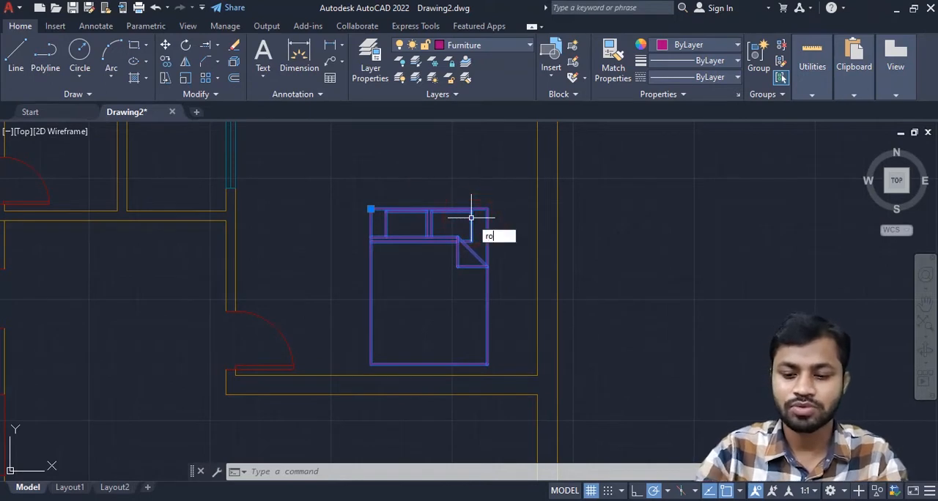
pyautogui.write('ro')
pyautogui.press('Return')
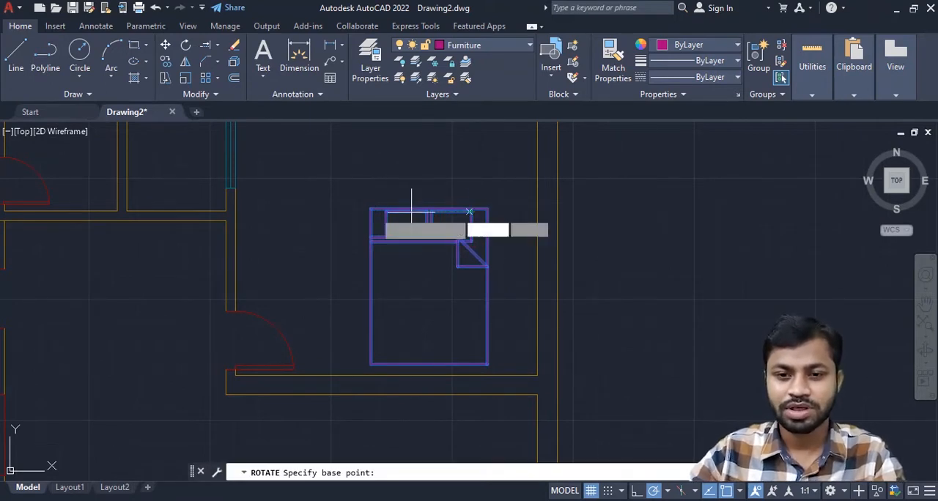
pyautogui.click(371, 211)
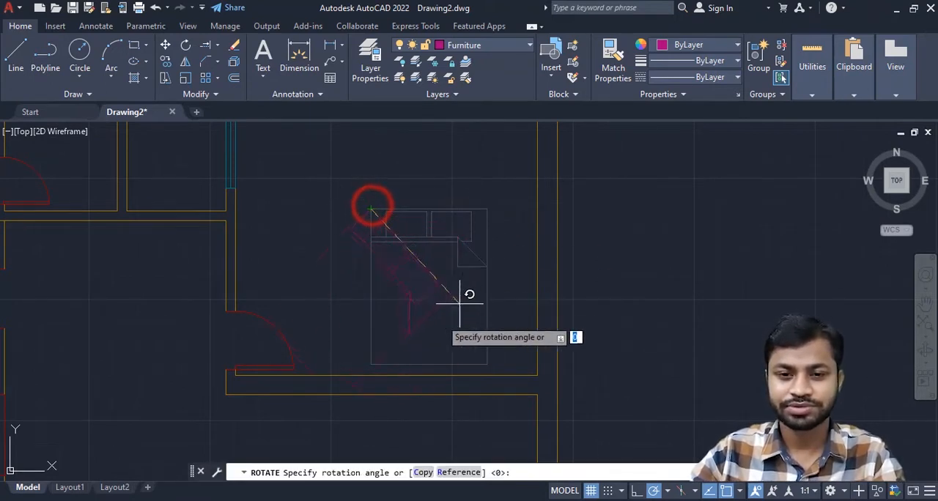
pyautogui.click(371, 317)
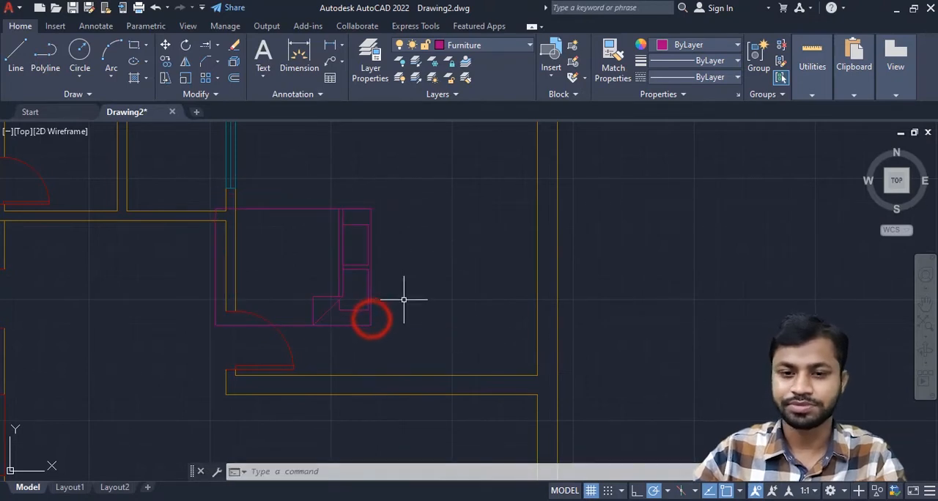
# - Move the rotated queen bed so its headboard sits near the right-side room's right wall
pyautogui.click(368, 266)
pyautogui.write('m')
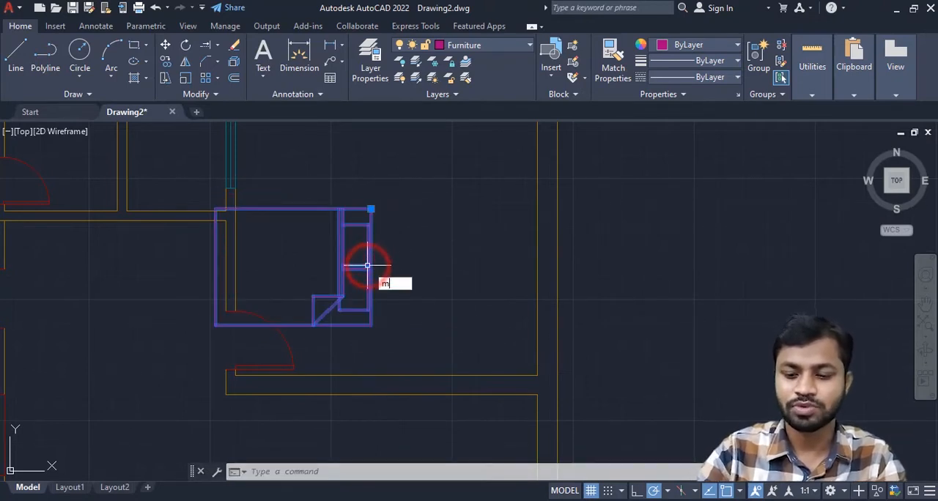
pyautogui.press('Return')
pyautogui.click(364, 242)
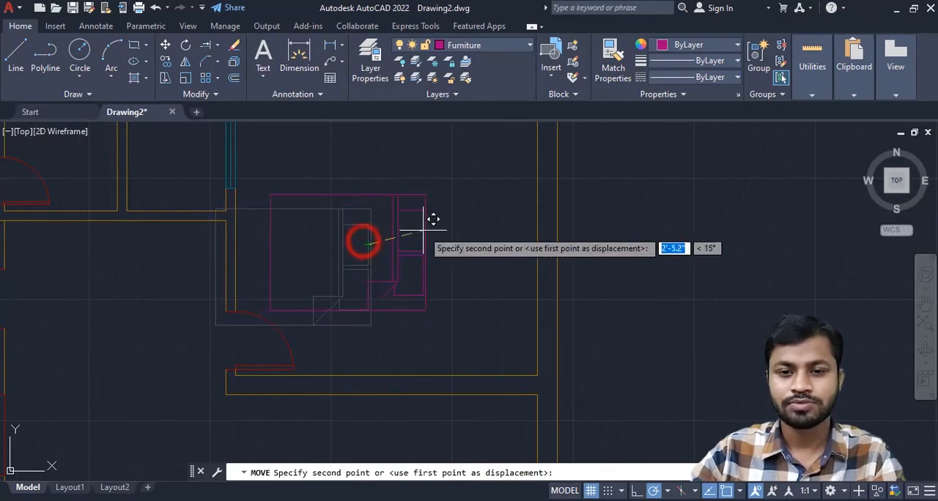
pyautogui.scroll(-3, 513, 199)
pyautogui.scroll(1, 509, 256)
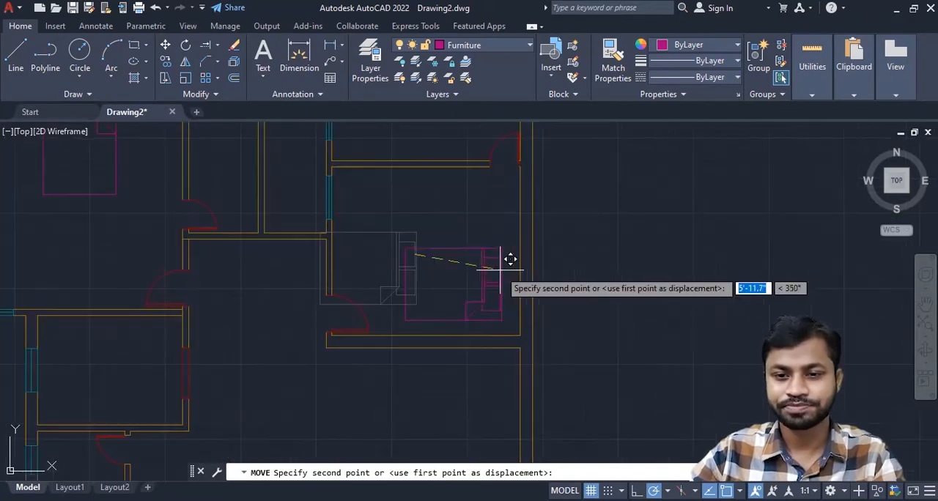
pyautogui.click(516, 245)
# - Copy the rotated queen bed into the lower-right bedroom, placing its headboard near that room's right wall
pyautogui.scroll(-4, 513, 247)
pyautogui.moveTo(507, 252); pyautogui.dragTo(592, 220, button='middle')
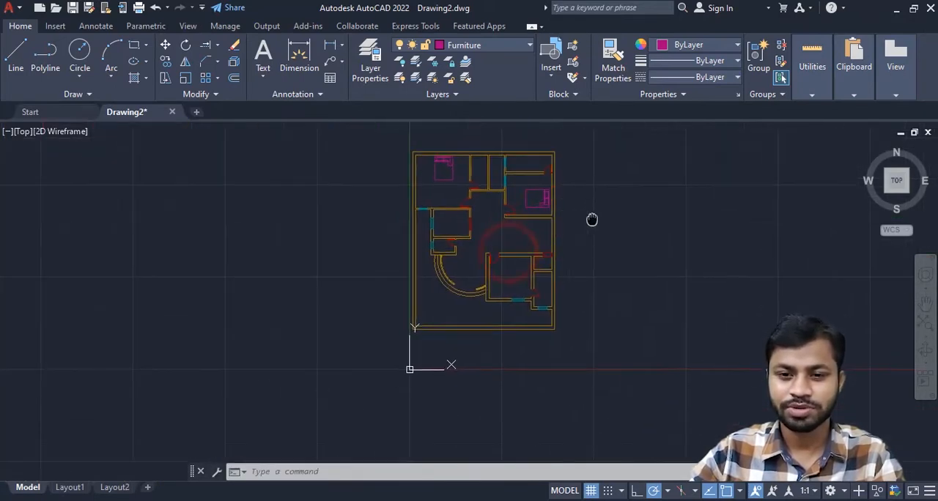
pyautogui.scroll(2, 562, 269)
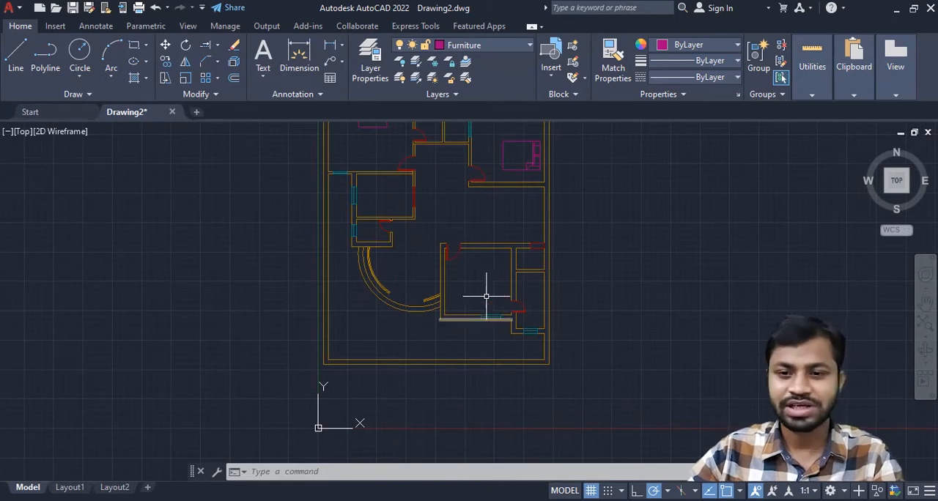
pyautogui.moveTo(496, 253); pyautogui.dragTo(468, 258, button='middle')
pyautogui.click(504, 162)
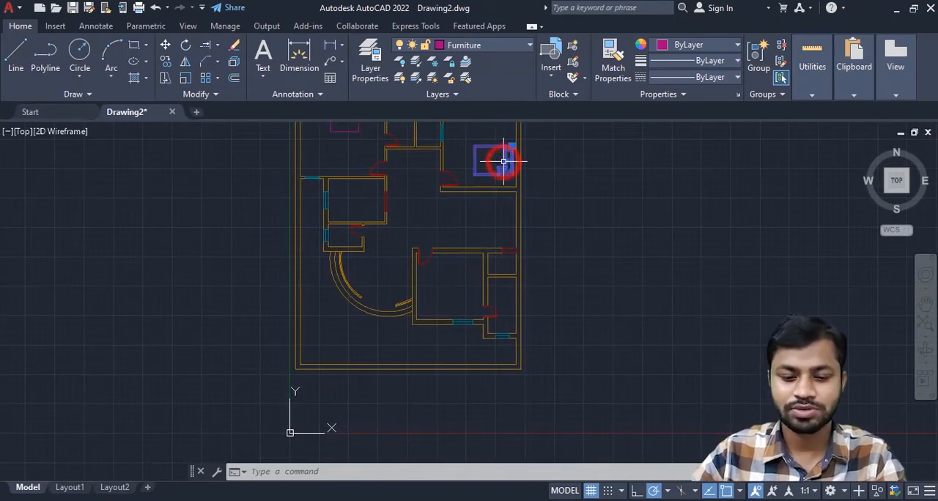
pyautogui.write('c')
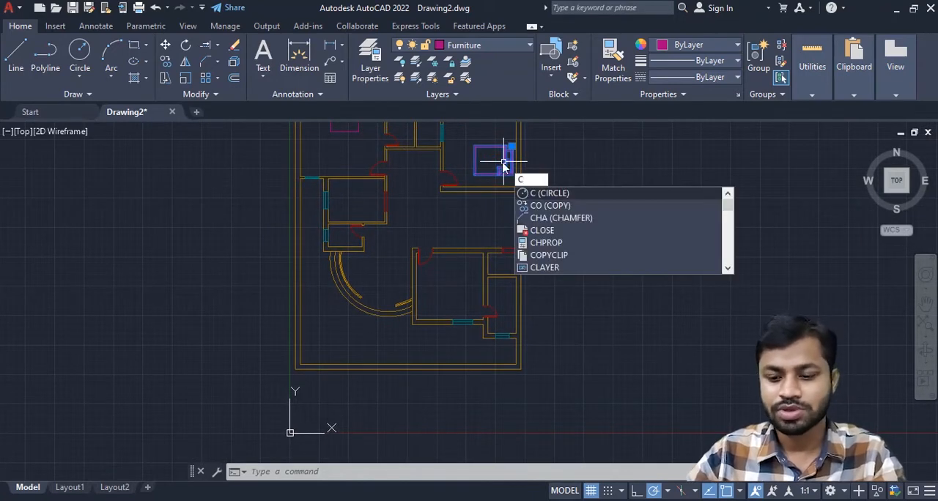
pyautogui.write('o')
pyautogui.press('Return')
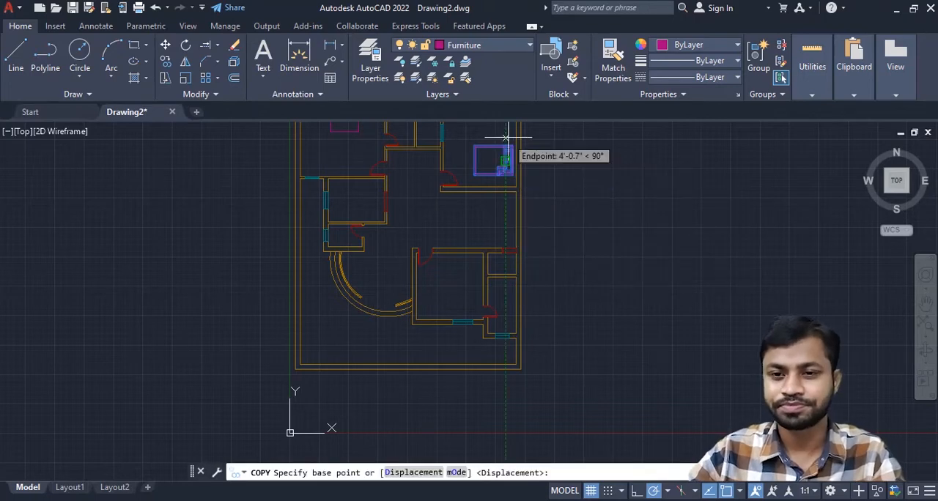
pyautogui.click(511, 147)
pyautogui.scroll(5, 468, 307)
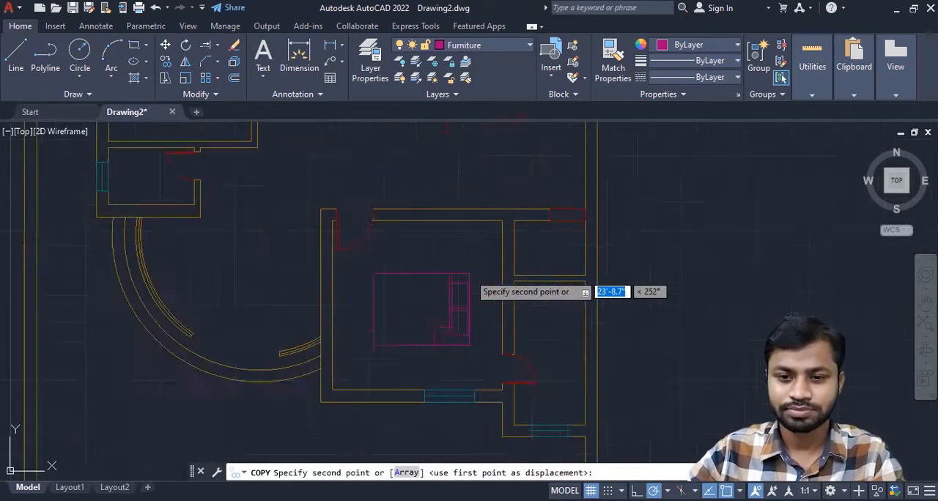
pyautogui.scroll(-2, 470, 273)
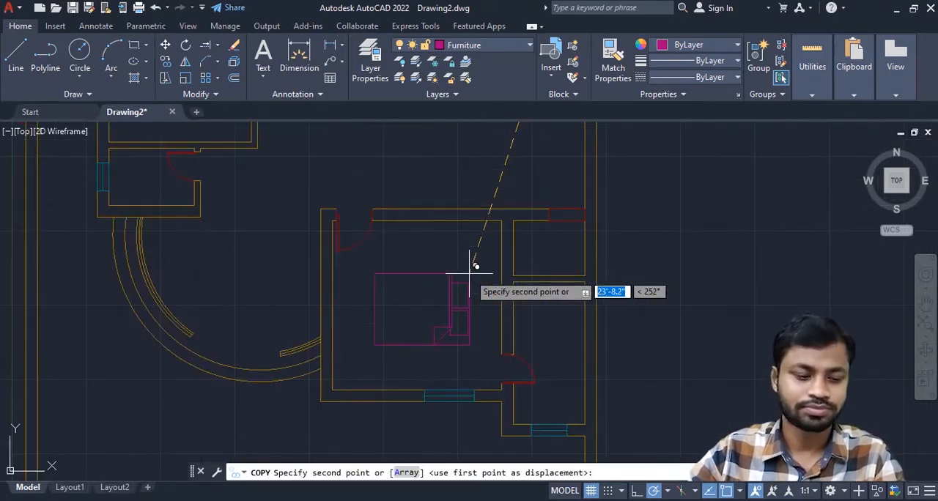
pyautogui.click(490, 237)
pyautogui.scroll(-2, 623, 244)
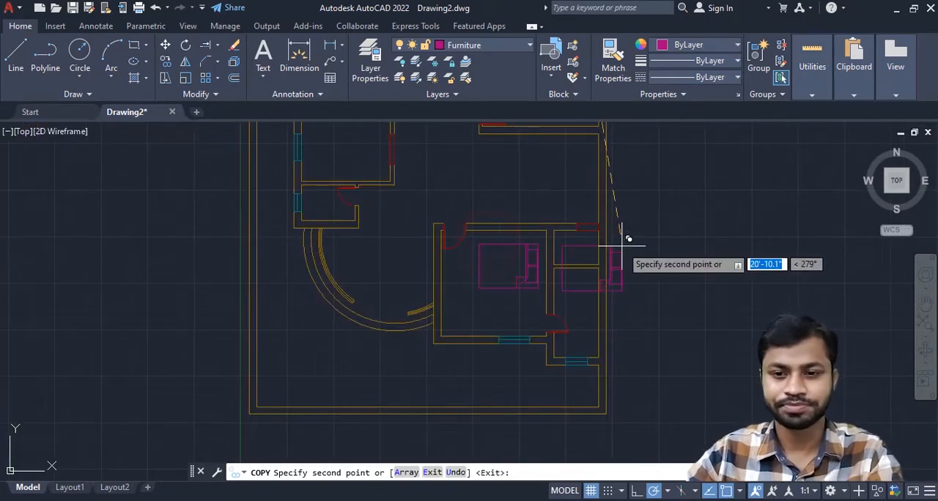
pyautogui.press('Escape')
# - Open DesignCenter and display the blocks of House Designer.dwg
pyautogui.scroll(-5, 622, 246)
pyautogui.moveTo(607, 272)
pyautogui.mouseDown(button='middle')
pyautogui.moveTo(622, 290)
pyautogui.moveTo(590, 274)
pyautogui.mouseUp(button='middle')
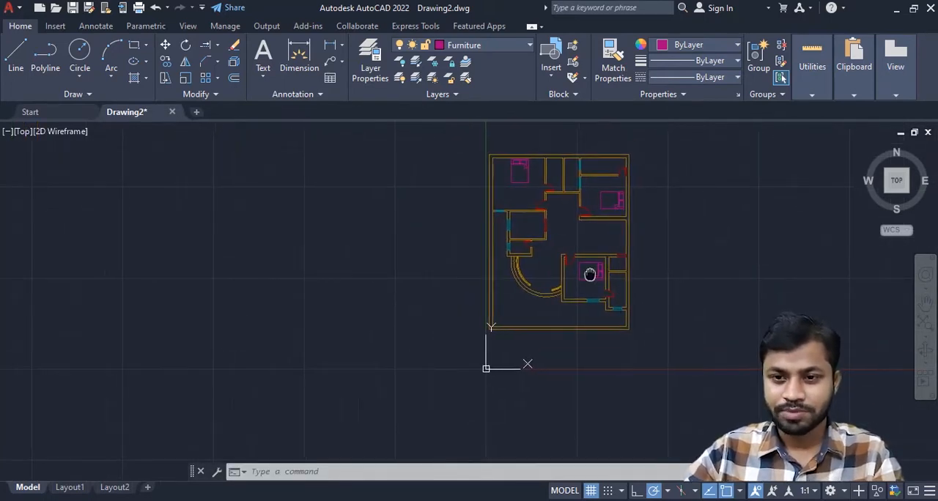
pyautogui.scroll(4, 576, 248)
pyautogui.moveTo(484, 217); pyautogui.dragTo(469, 251, button='middle')
pyautogui.scroll(4, 462, 250)
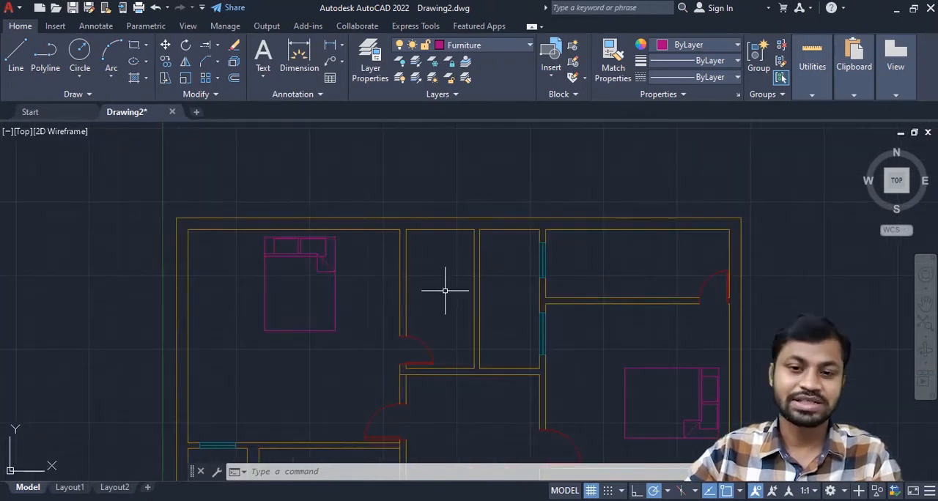
pyautogui.moveTo(444, 291); pyautogui.dragTo(429, 279, button='middle')
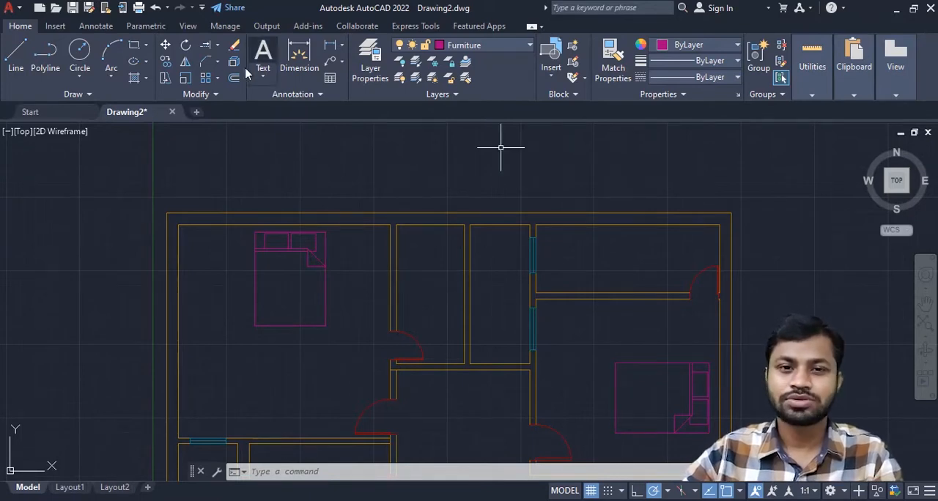
pyautogui.click(187, 26)
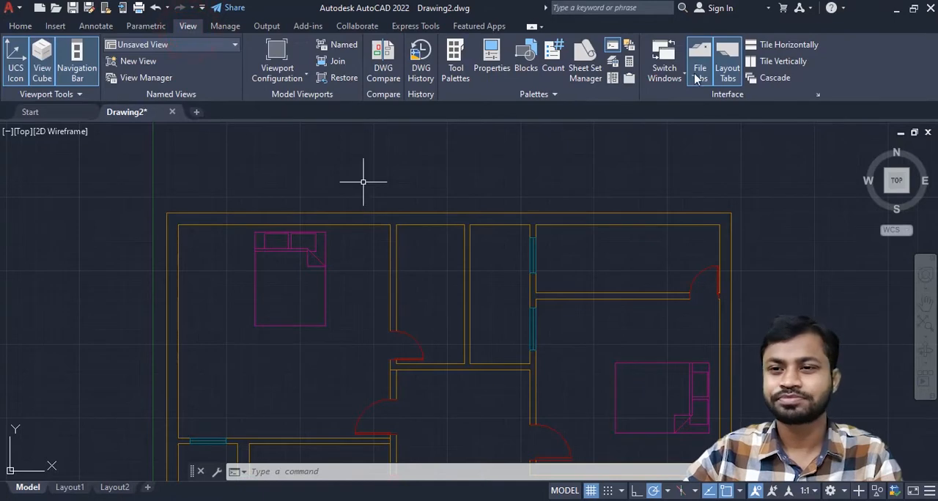
pyautogui.click(611, 77)
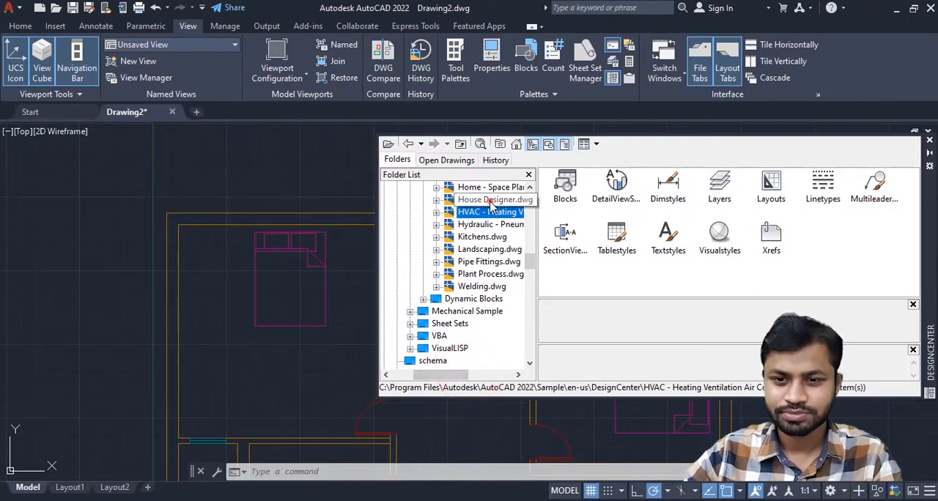
pyautogui.doubleClick(489, 201)
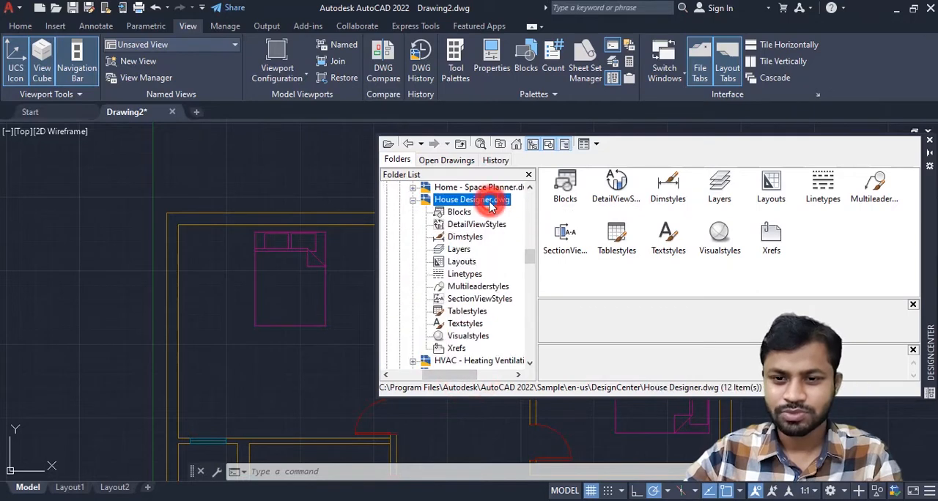
pyautogui.click(460, 212)
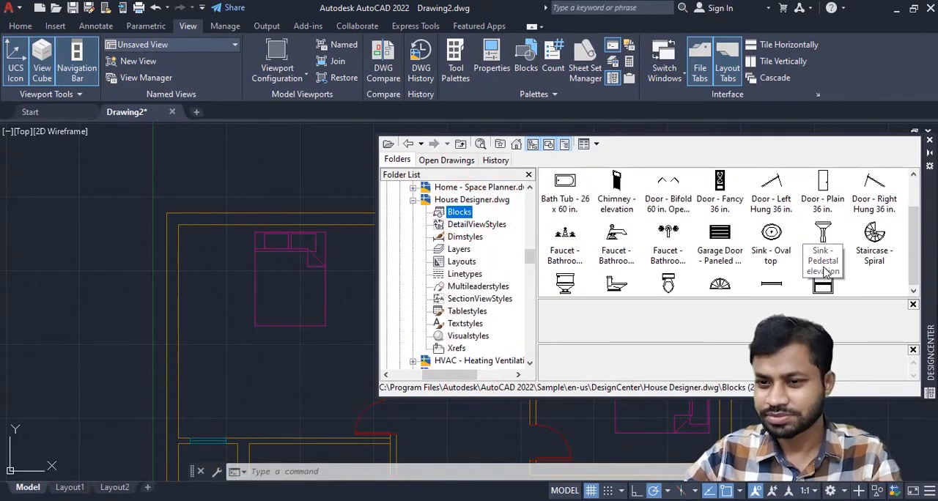
# - Insert the Toilet - top block in the empty space left of the floor plan and close DesignCenter
pyautogui.scroll(-1, 740, 288)
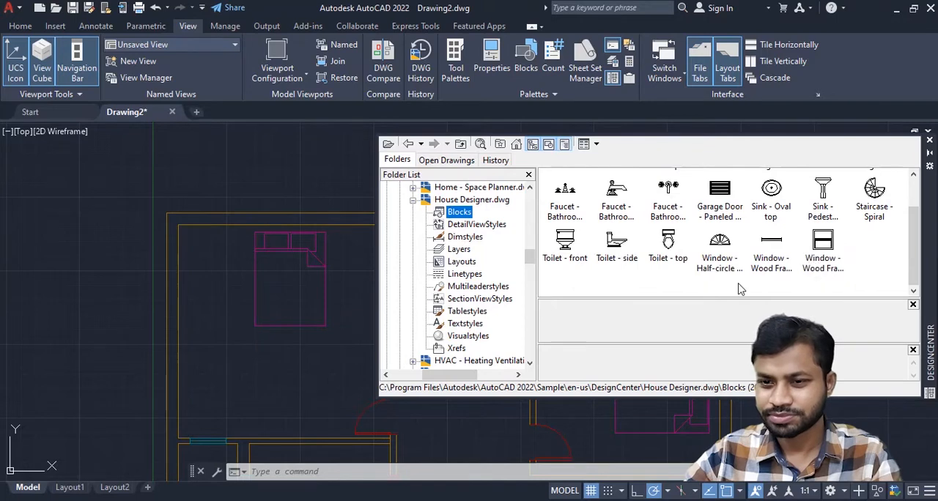
pyautogui.click(668, 244)
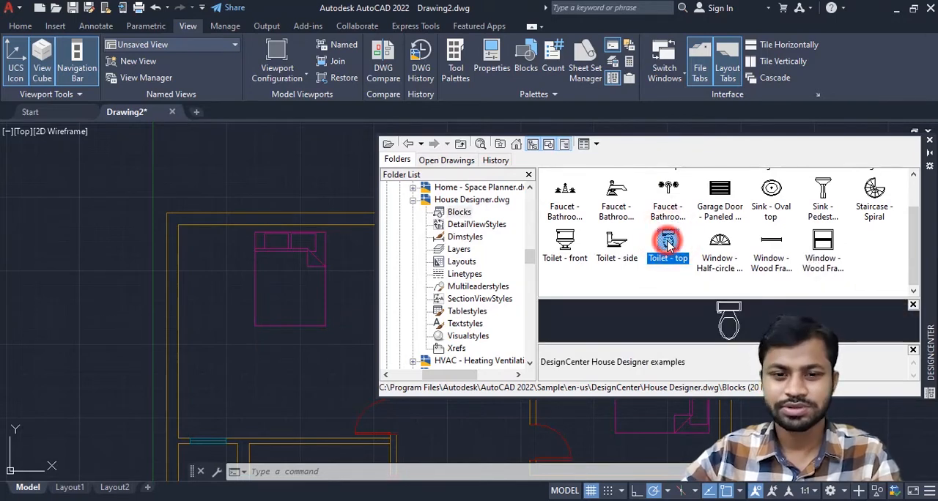
pyautogui.moveTo(668, 244); pyautogui.dragTo(91, 289)
pyautogui.click(928, 139)
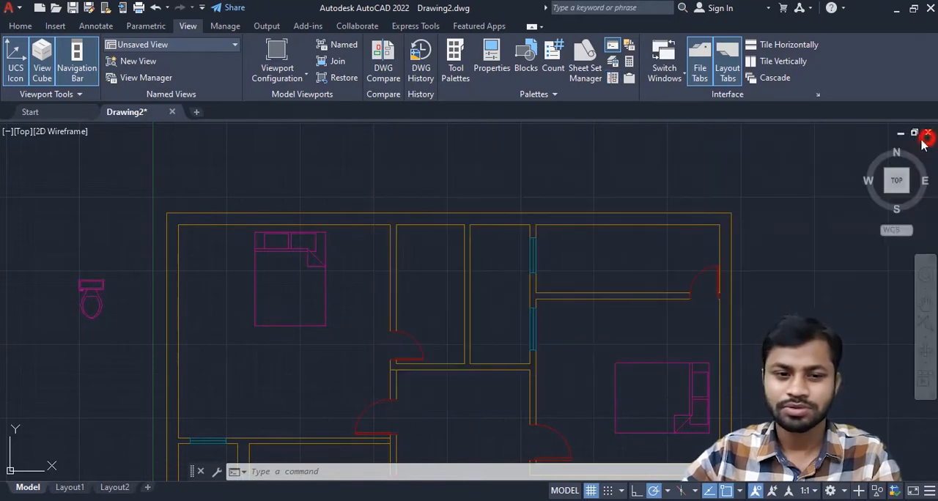
# - Move the toilet into the narrow room just right of the upper-left bedroom
pyautogui.click(92, 294)
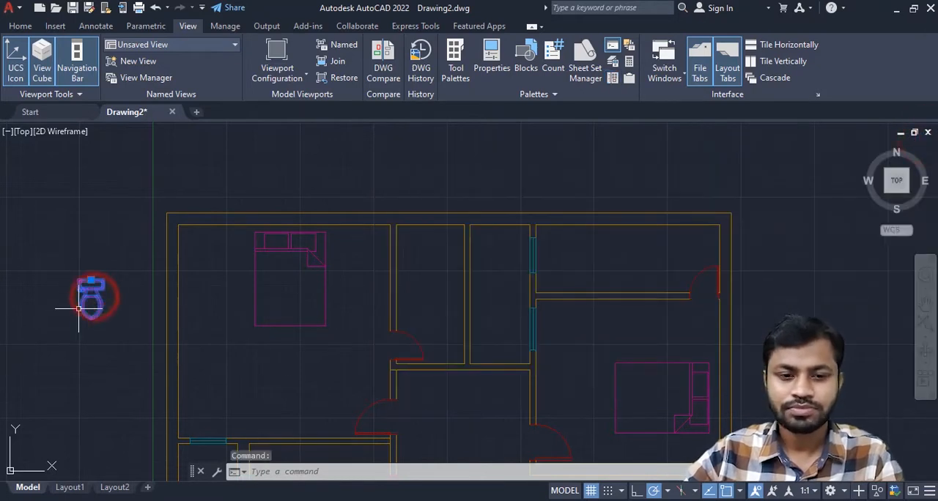
pyautogui.click(90, 279)
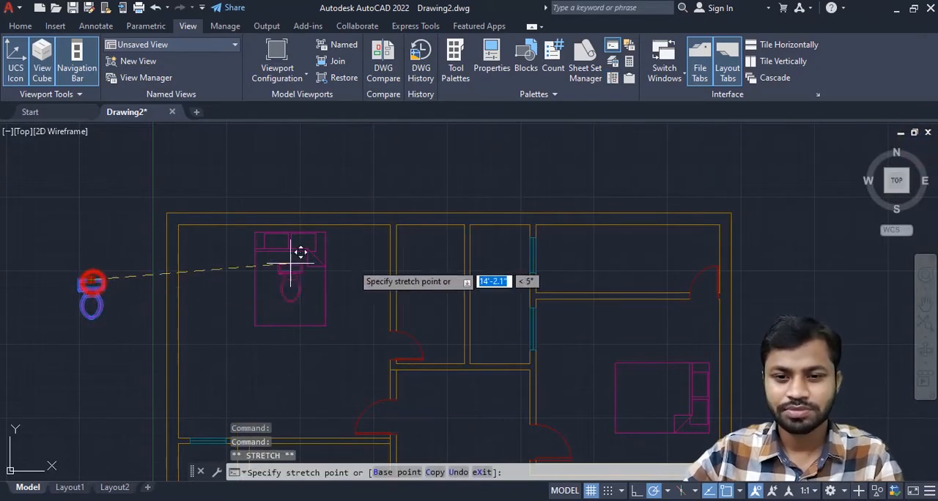
pyautogui.scroll(2, 440, 264)
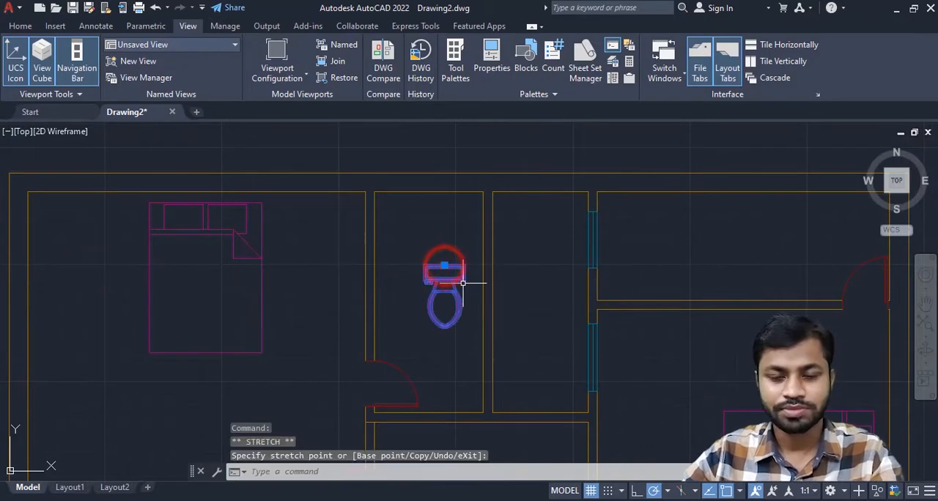
pyautogui.press('Escape')
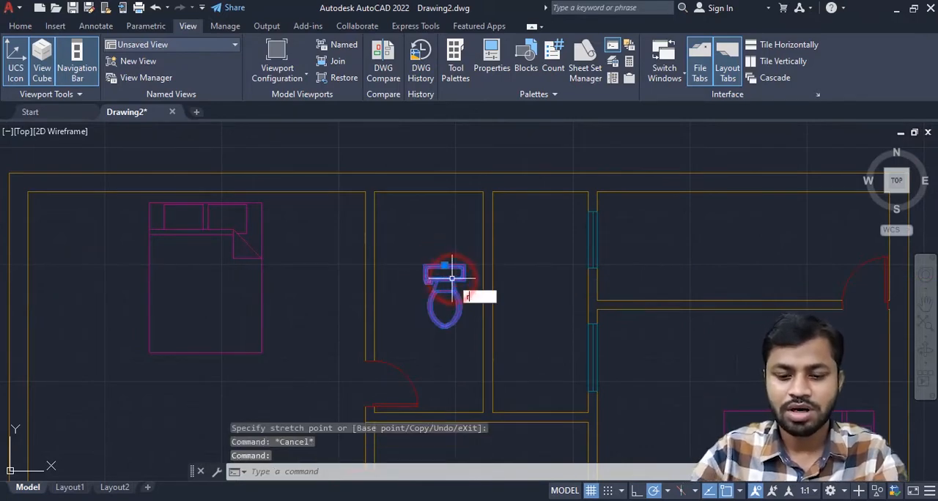
# - Rotate the toilet 270° about the midpoint of its tank's back edge
pyautogui.press('Return')
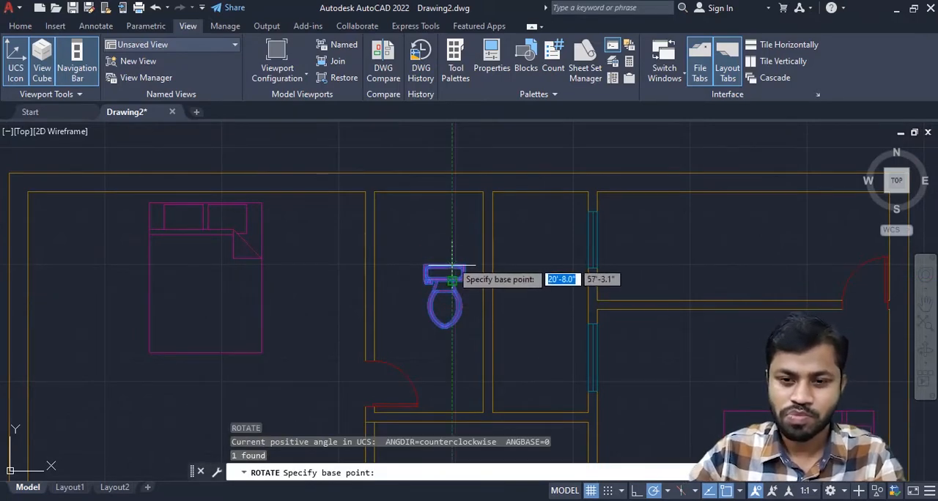
pyautogui.click(444, 266)
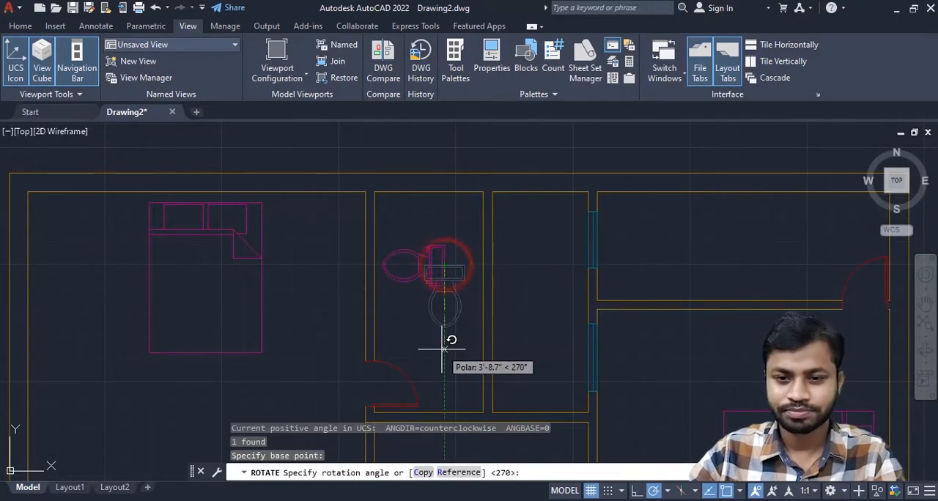
pyautogui.click(440, 344)
# - Move the toilet by the midpoint of its tank's back edge onto the right-hand wall of the narrow bathroom
pyautogui.click(443, 277)
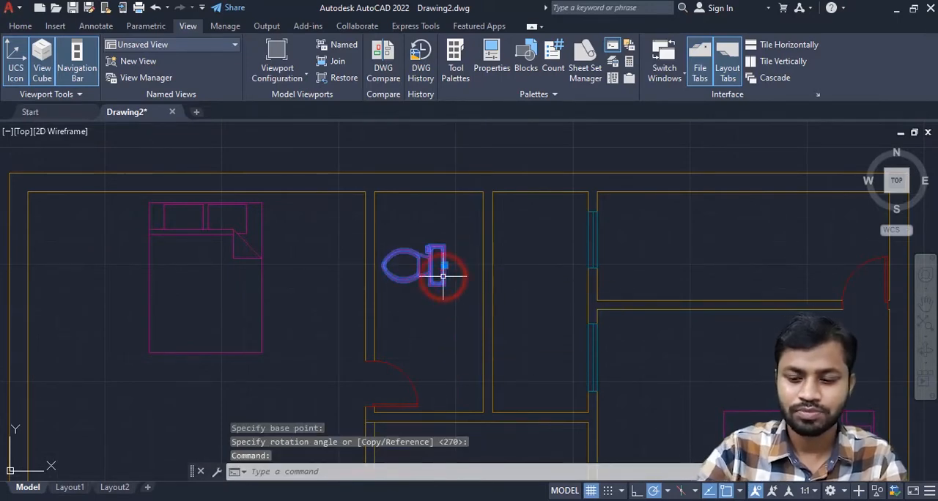
pyautogui.write('m')
pyautogui.press('Return')
pyautogui.scroll(4, 439, 285)
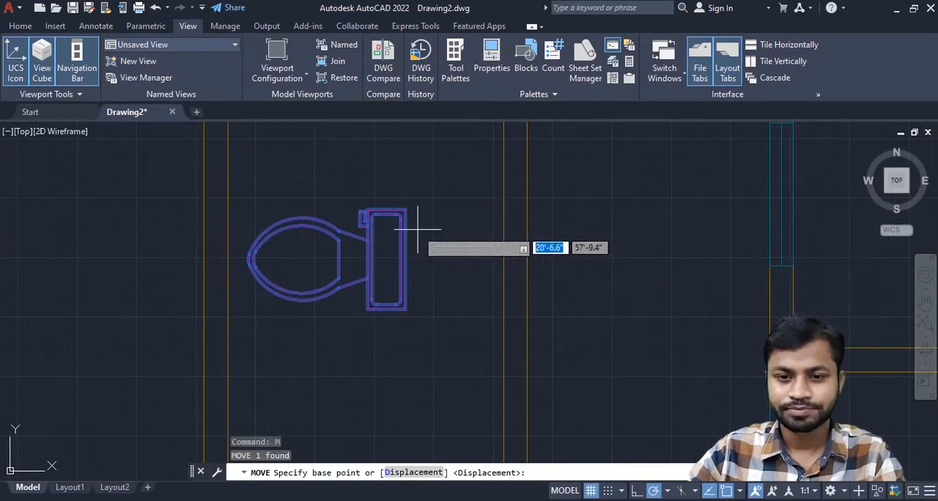
pyautogui.click(403, 256)
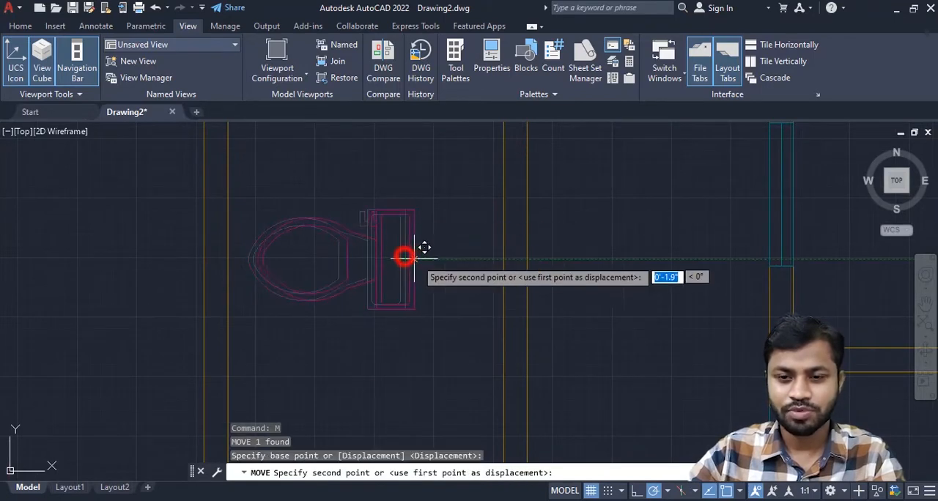
pyautogui.scroll(-4, 415, 277)
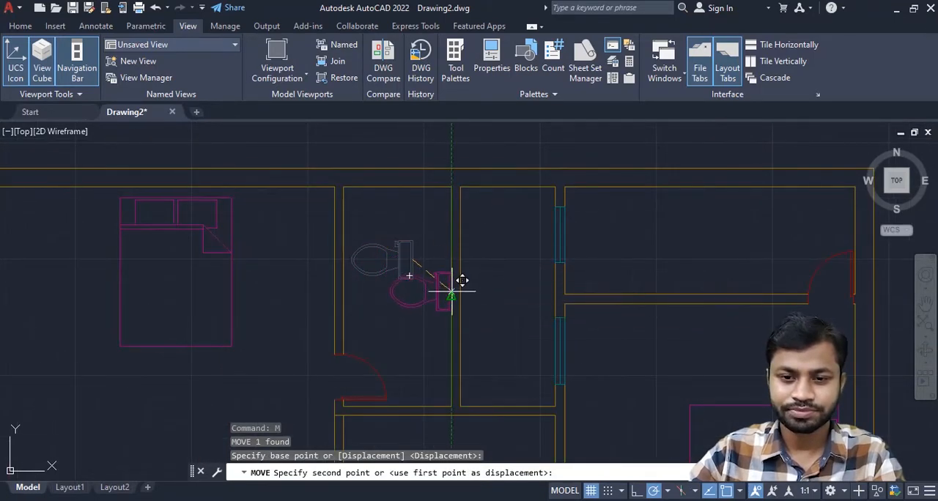
pyautogui.click(447, 256)
pyautogui.scroll(-3, 398, 304)
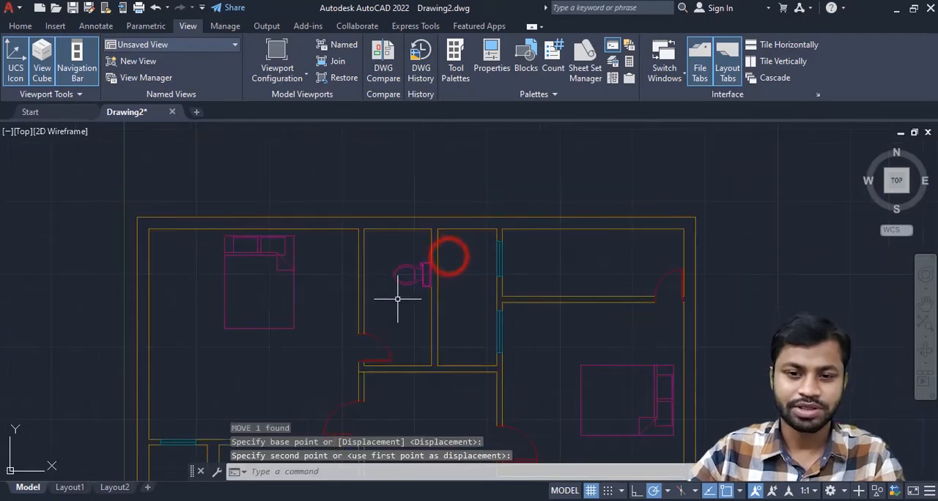
pyautogui.moveTo(398, 304); pyautogui.dragTo(431, 271, button='middle')
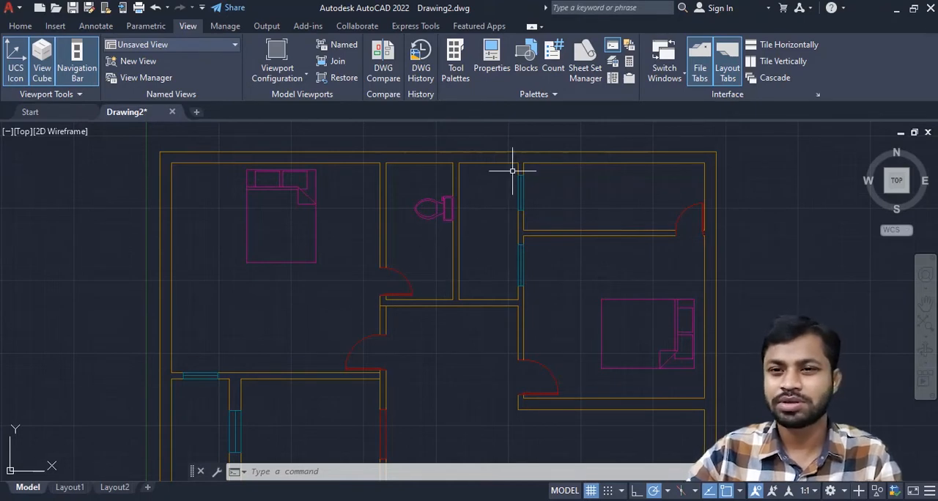
# - Insert the Sink - Oval top block from DesignCenter below the bed in the upper-left bedroom and close DesignCenter
pyautogui.click(188, 28)
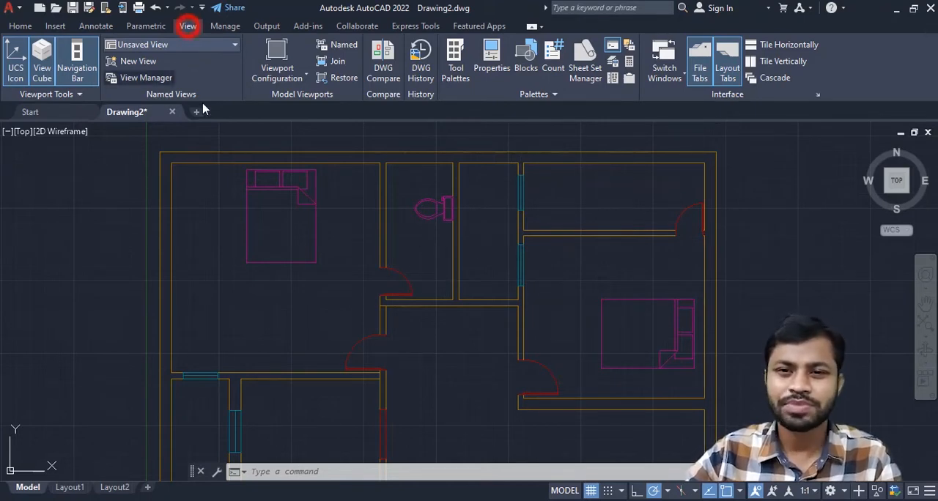
pyautogui.click(613, 79)
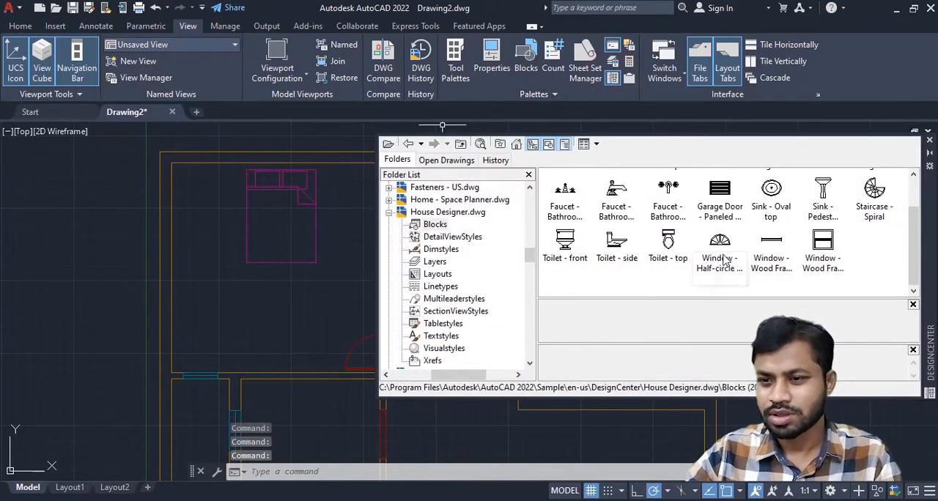
pyautogui.moveTo(773, 196)
pyautogui.mouseDown()
pyautogui.moveTo(272, 315)
pyautogui.moveTo(309, 299)
pyautogui.mouseUp()
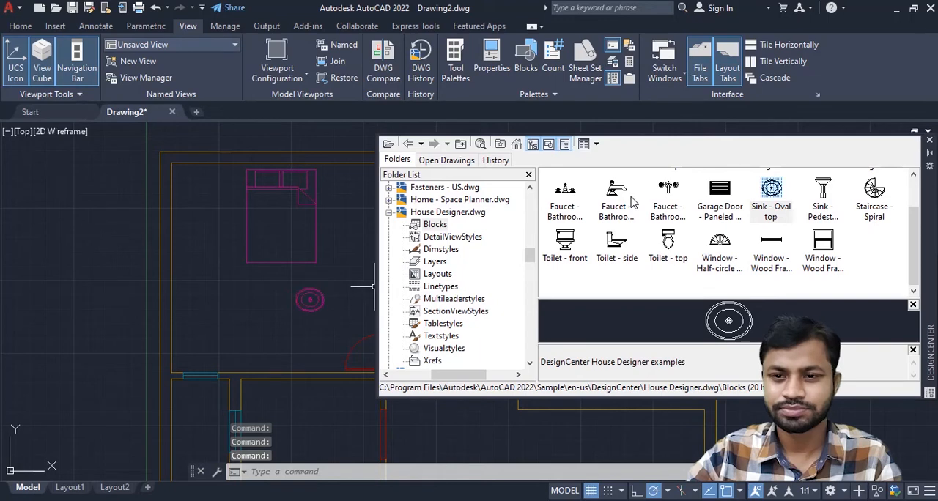
pyautogui.click(929, 142)
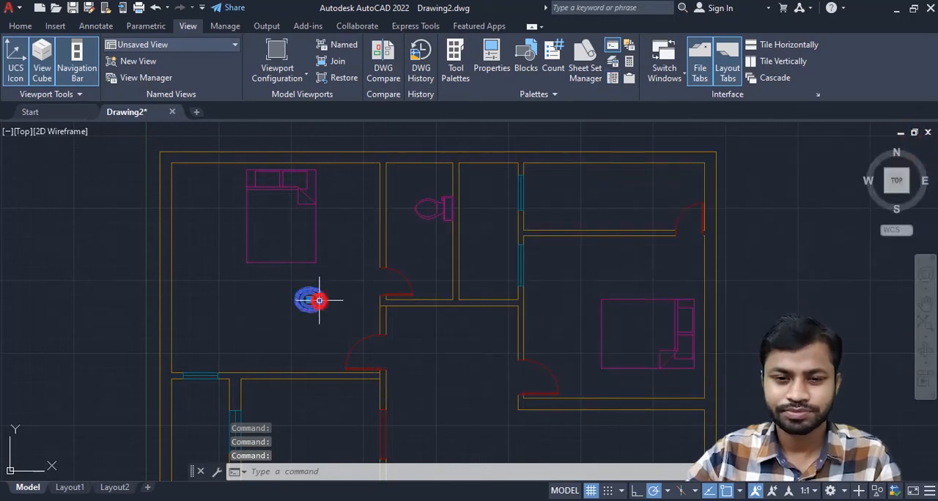
# - Move the oval sink by its center into the lower part of the narrow bathroom, between the door and the right-hand wall
pyautogui.scroll(4, 319, 301)
pyautogui.click(297, 291)
pyautogui.scroll(-4, 297, 291)
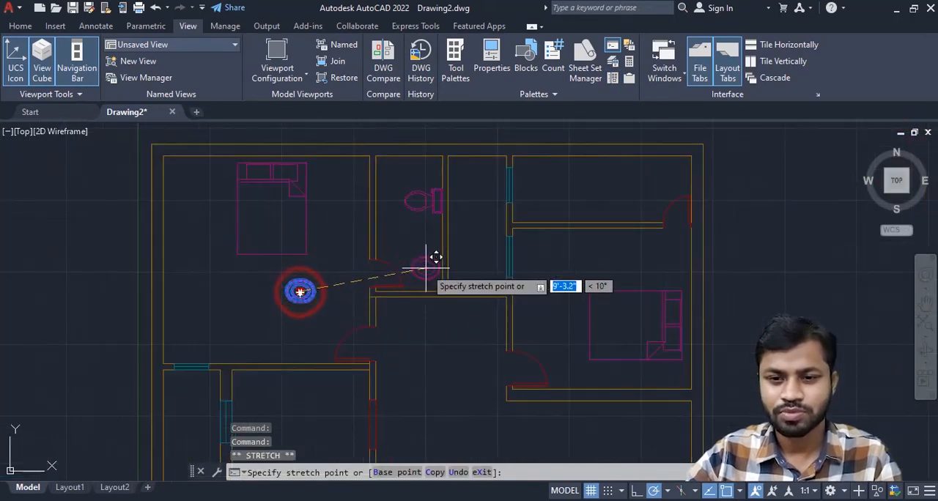
pyautogui.scroll(4, 429, 268)
pyautogui.click(417, 284)
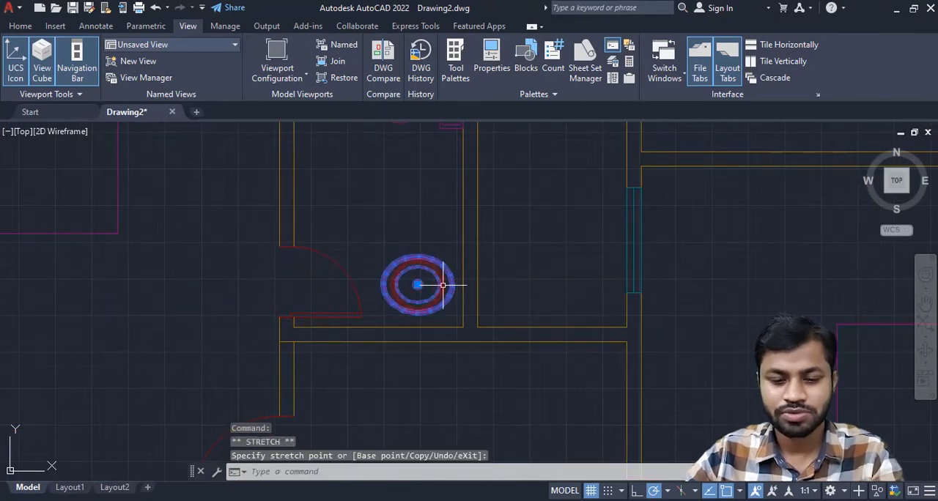
# - Rotate the oval sink 270° about its center
pyautogui.write('ro')
pyautogui.press('Return')
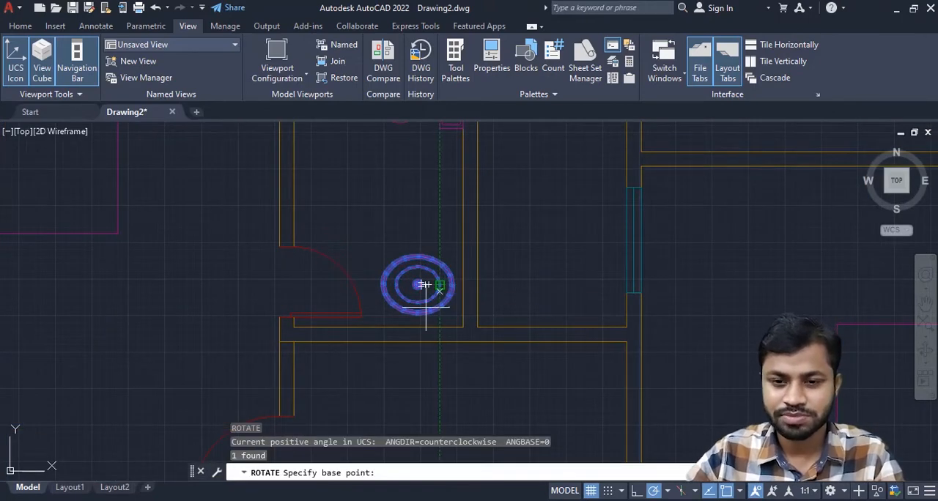
pyautogui.scroll(4, 422, 293)
pyautogui.click(423, 242)
pyautogui.scroll(-4, 428, 244)
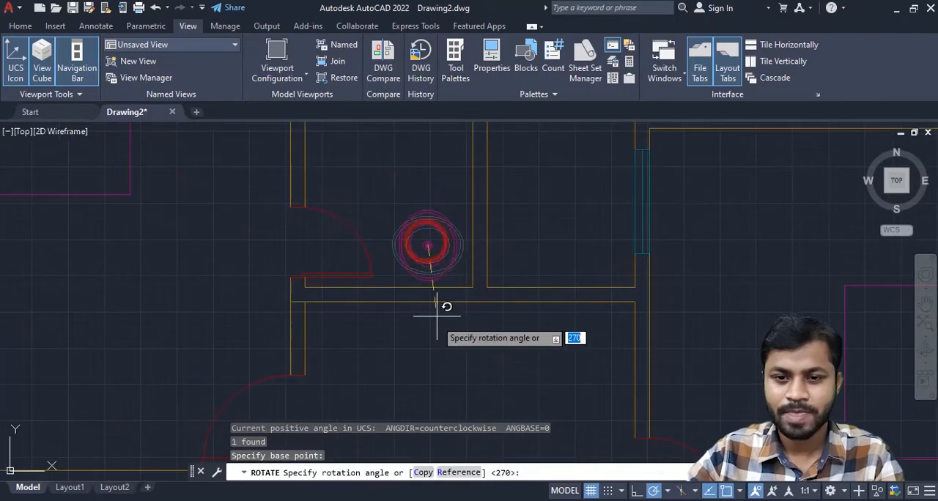
pyautogui.click(427, 342)
# - Move the oval sink about 4.8 inches horizontally toward the right-hand wall of the narrow bathroom
pyautogui.scroll(2, 465, 333)
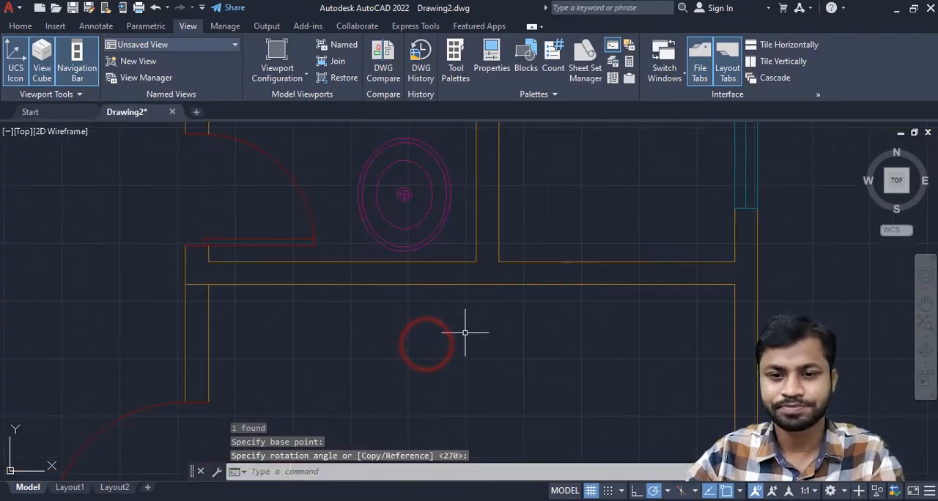
pyautogui.click(400, 193)
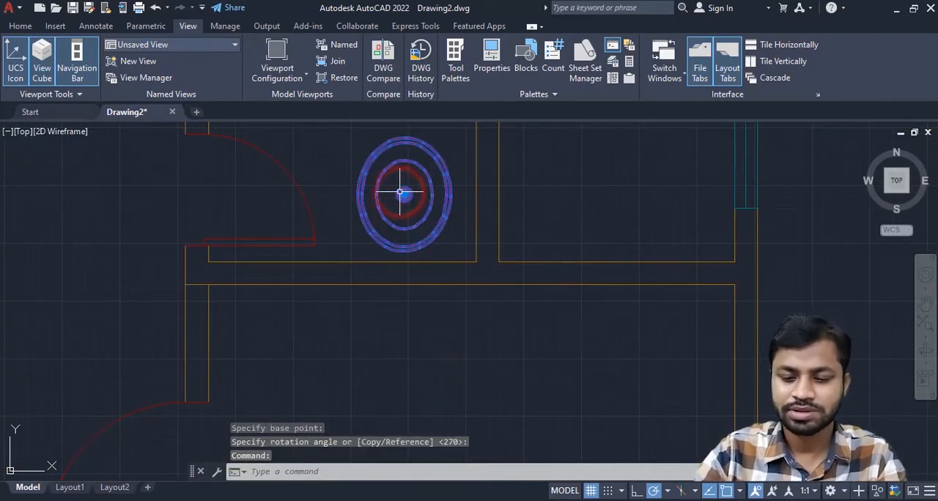
pyautogui.write('m')
pyautogui.press('Return')
pyautogui.scroll(3, 402, 195)
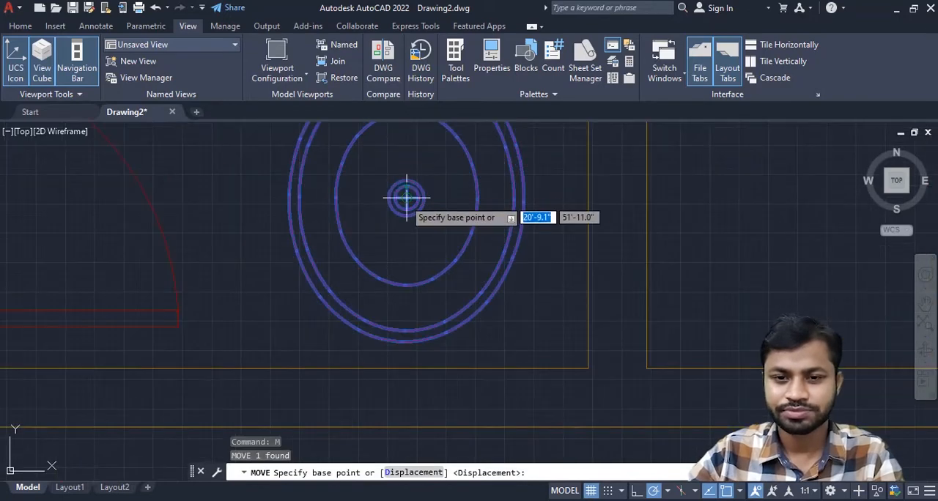
pyautogui.click(407, 197)
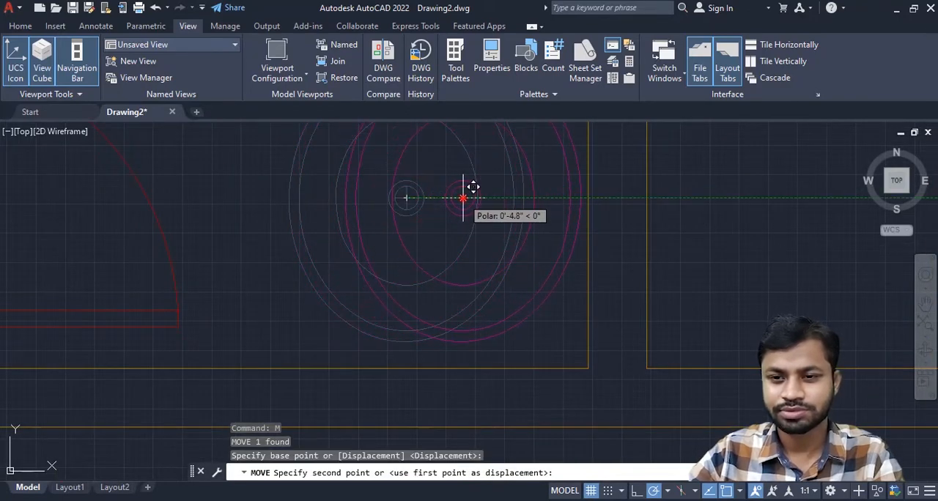
pyautogui.click(463, 198)
pyautogui.scroll(-6, 465, 219)
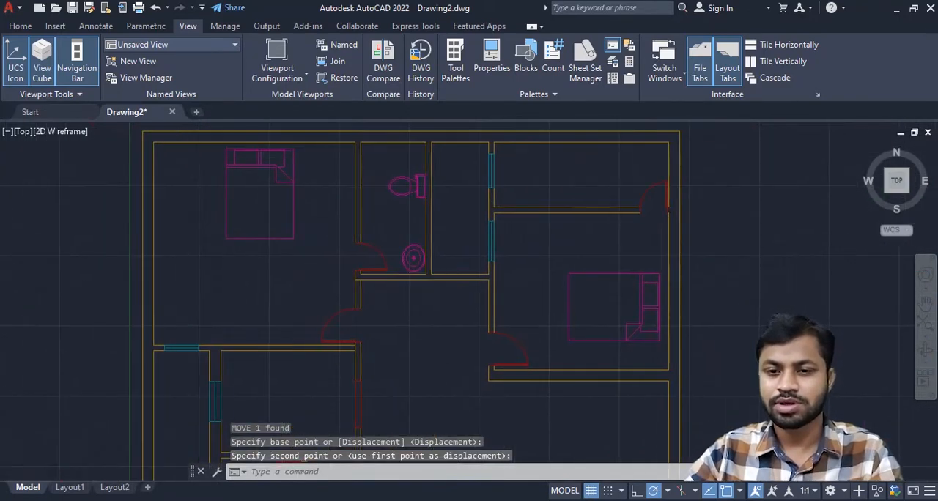
# - Copy the toilet by its tank's back-edge midpoint into the middle of the upper-right bathroom
pyautogui.scroll(-2, 434, 270)
pyautogui.moveTo(451, 281); pyautogui.dragTo(428, 310, button='middle')
pyautogui.scroll(3, 490, 224)
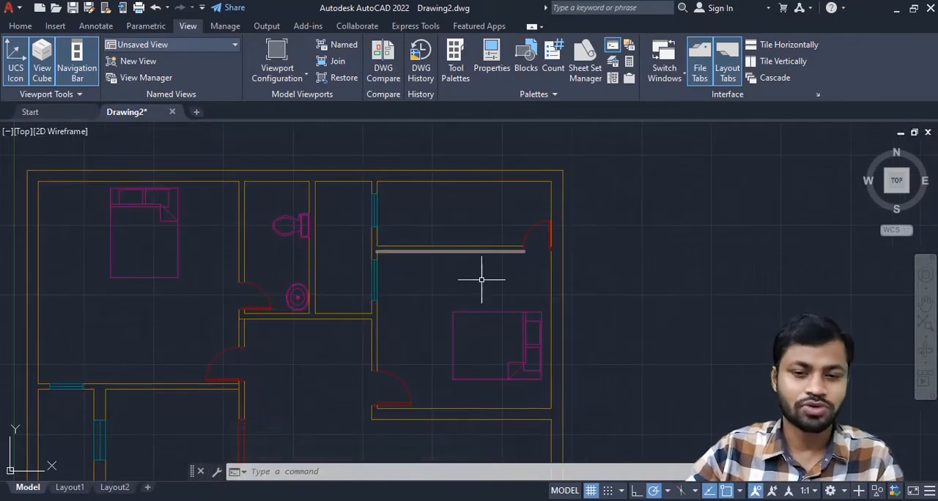
pyautogui.moveTo(463, 278); pyautogui.dragTo(438, 294, button='middle')
pyautogui.click(261, 252)
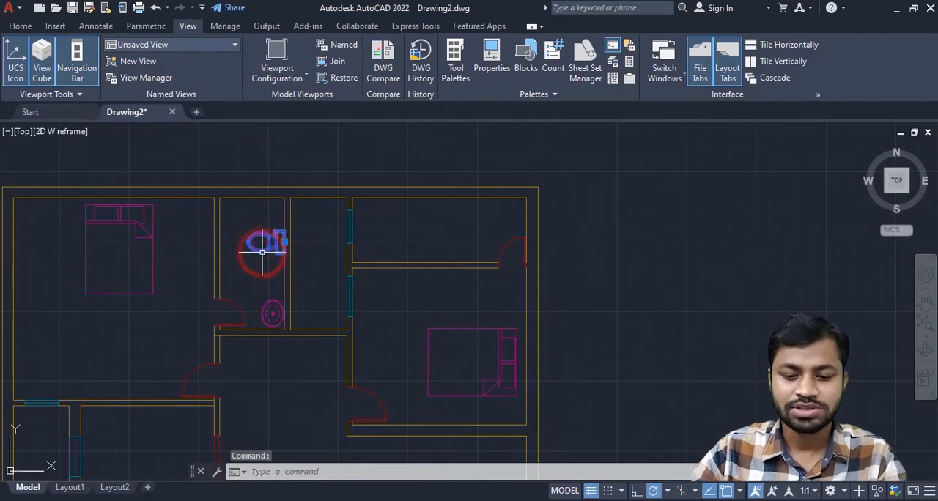
pyautogui.press('Return')
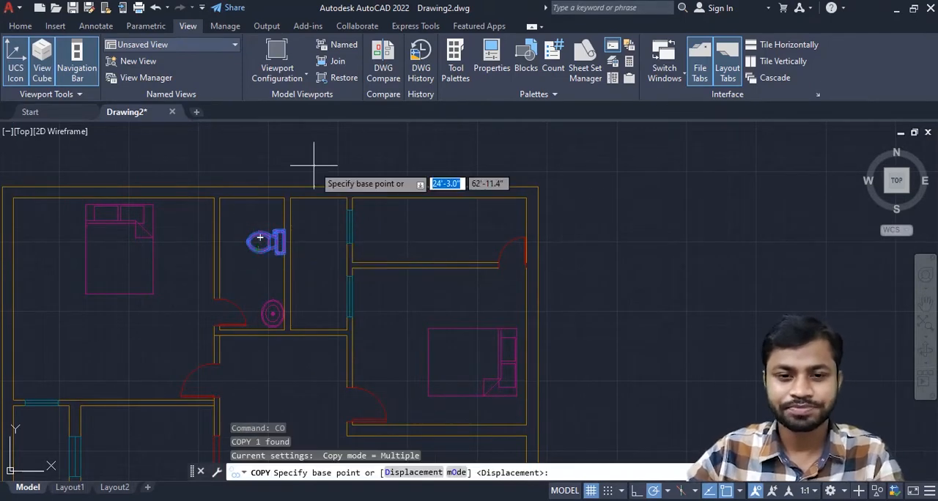
pyautogui.scroll(5, 263, 283)
pyautogui.click(228, 330)
pyautogui.scroll(-4, 229, 329)
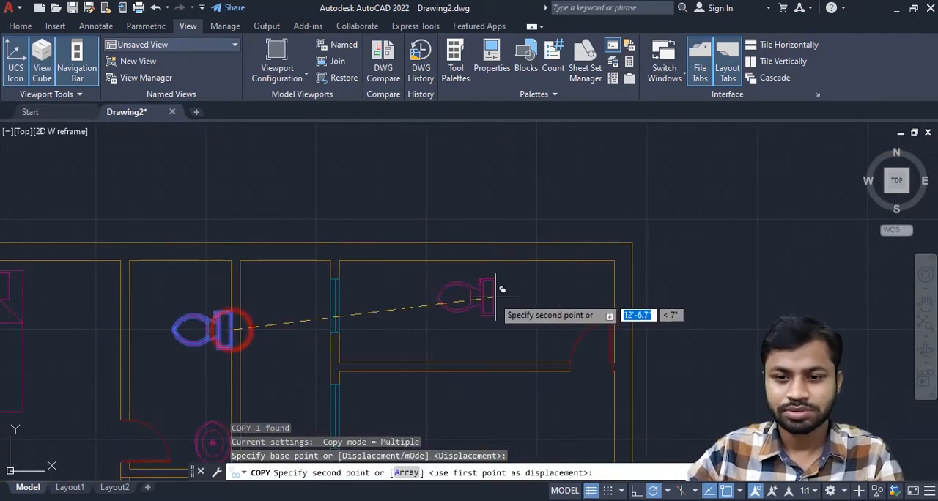
pyautogui.click(457, 293)
pyautogui.scroll(3, 480, 299)
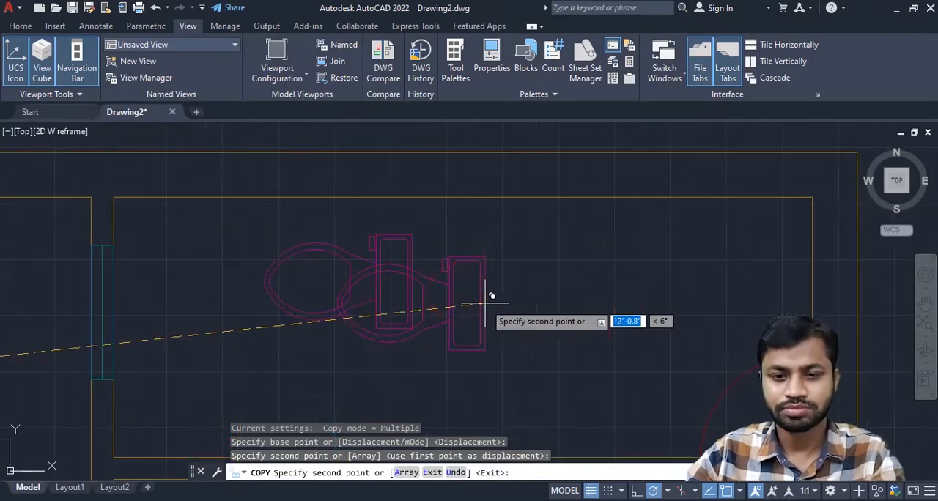
pyautogui.press('Escape')
# - Rotate the copied toilet 90° about the midpoint of its tank's back edge so the bowl faces down
pyautogui.click(413, 284)
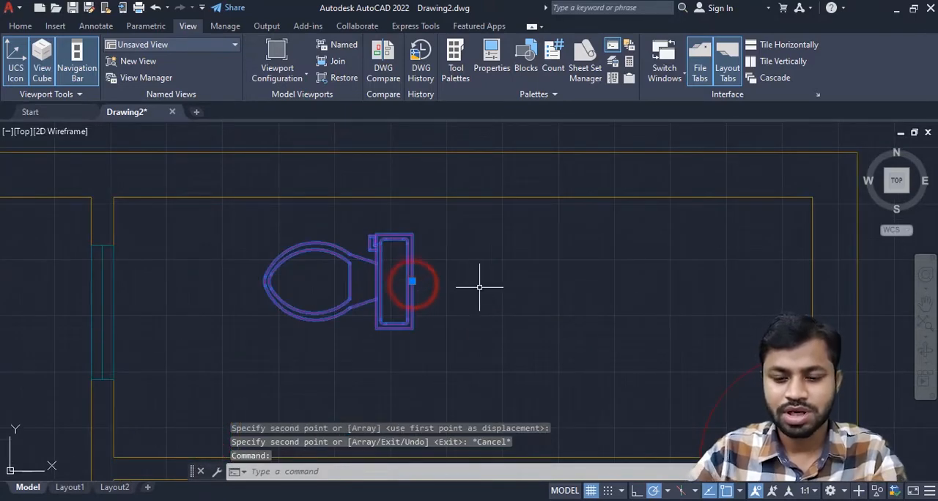
pyautogui.write('ro')
pyautogui.press('Return')
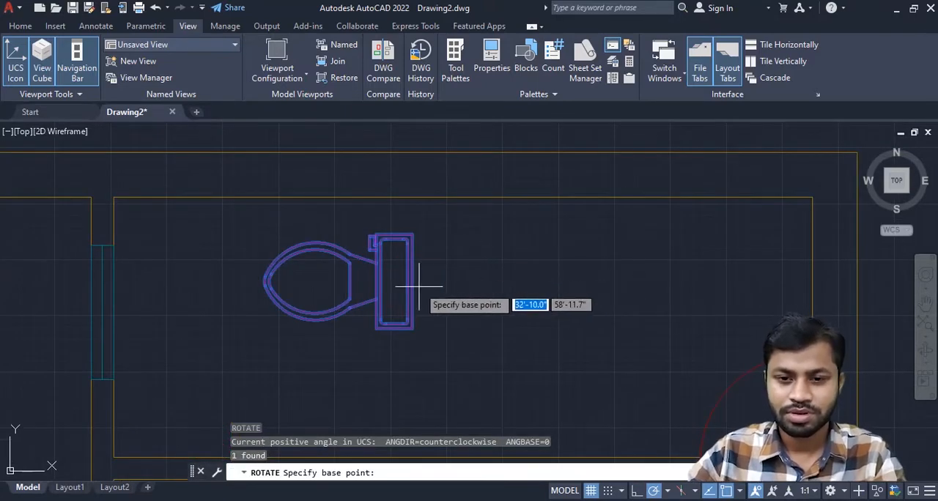
pyautogui.click(412, 283)
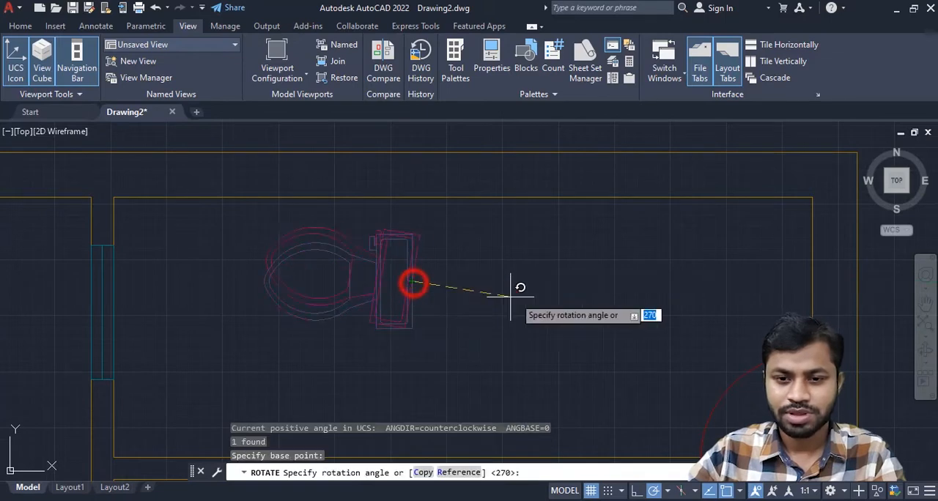
pyautogui.click(412, 173)
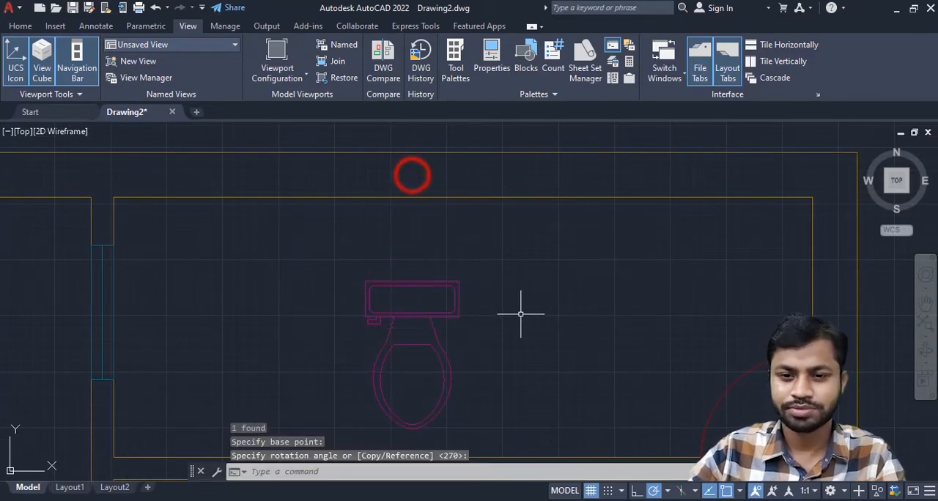
# - Move the copied toilet straight up until its tank sits against the upper wall of the upper-right bathroom
pyautogui.click(416, 316)
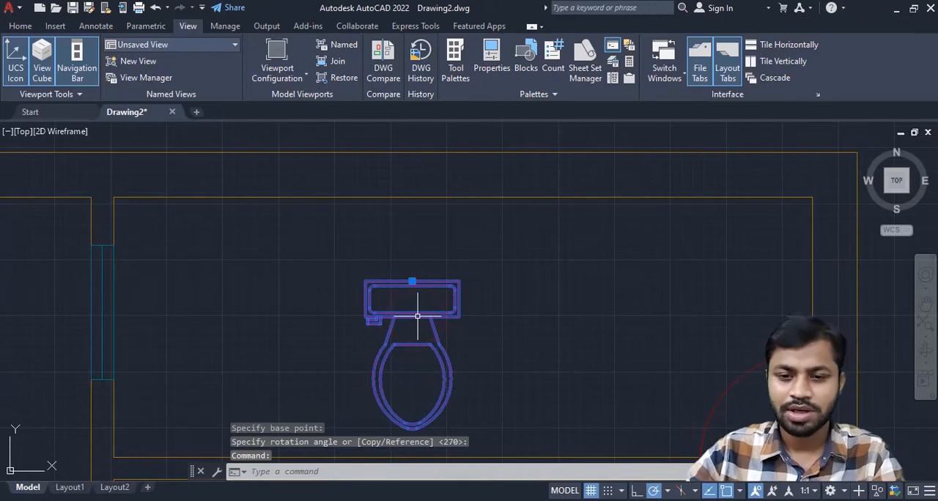
pyautogui.scroll(2, 417, 317)
pyautogui.click(408, 261)
pyautogui.scroll(-4, 408, 262)
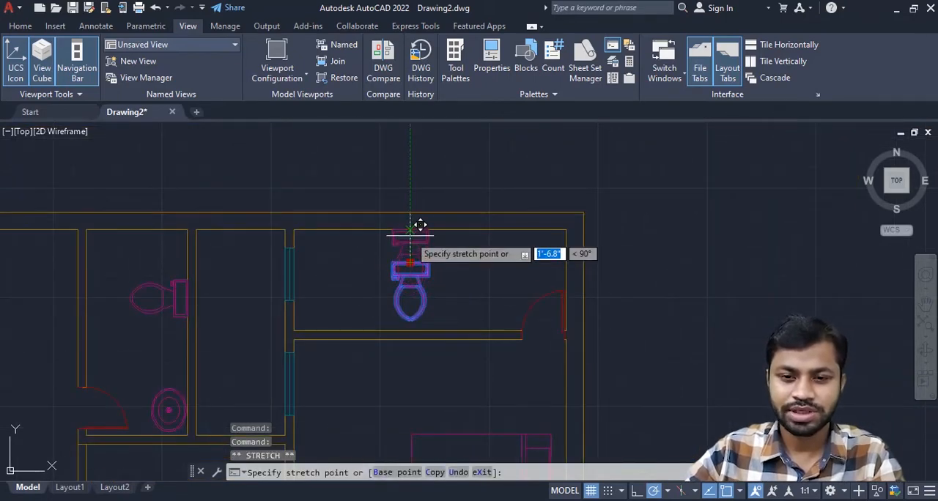
pyautogui.click(410, 233)
# - Copy the oval sink by its center into the upper-right bathroom, between the toilet and the right-hand wall, and select the copy
pyautogui.scroll(-3, 456, 306)
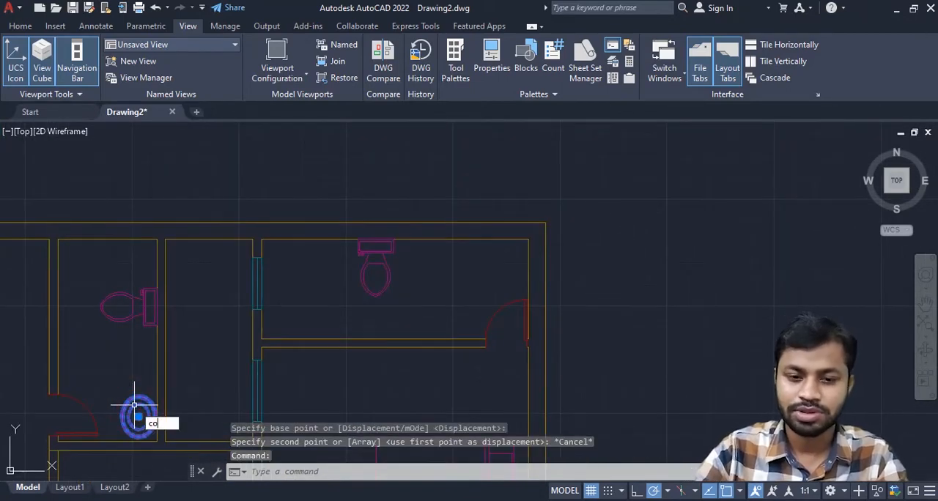
pyautogui.write('co')
pyautogui.press('Return')
pyautogui.scroll(5, 137, 415)
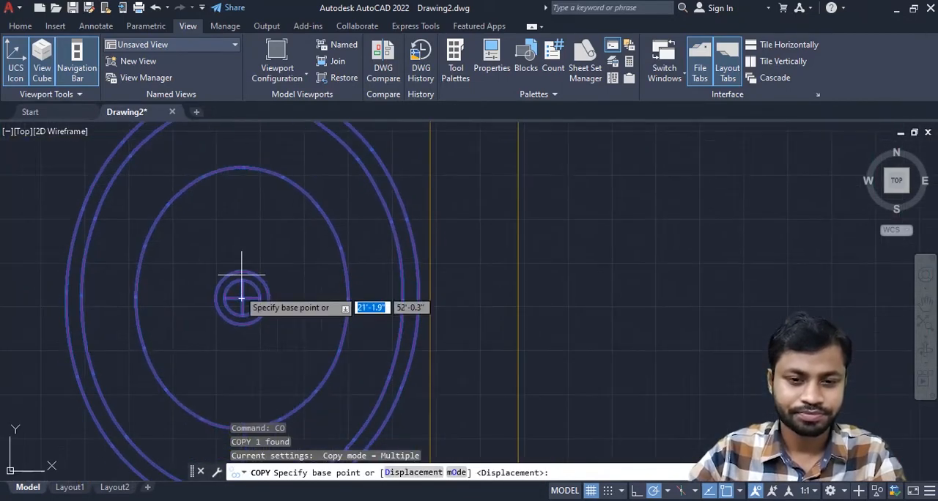
pyautogui.click(241, 298)
pyautogui.scroll(-5, 241, 297)
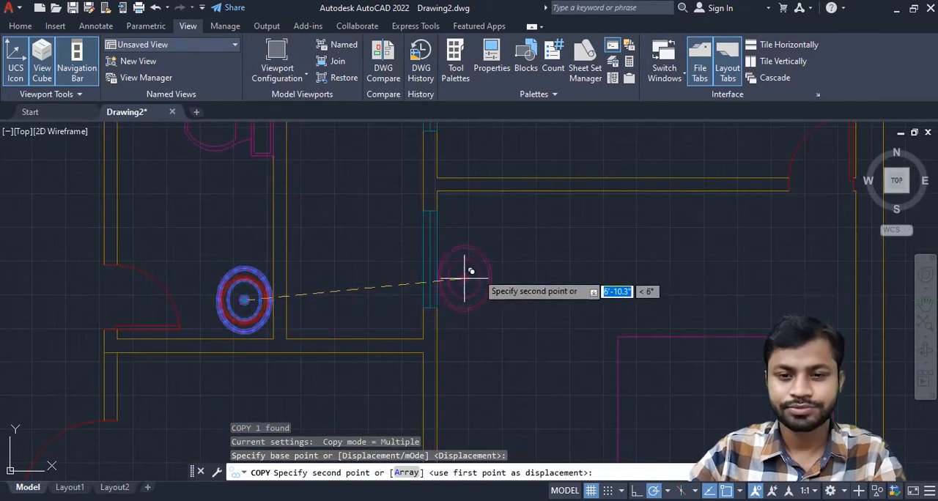
pyautogui.scroll(-3, 464, 275)
pyautogui.scroll(6, 433, 324)
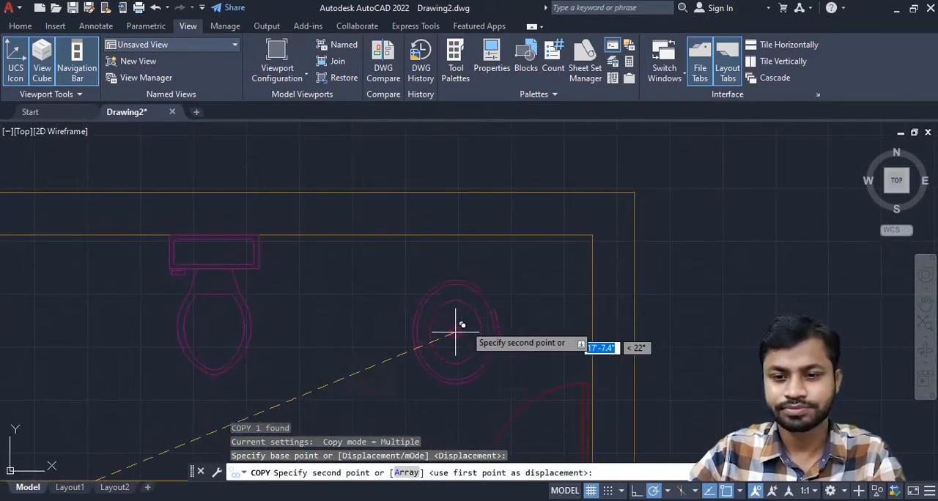
pyautogui.click(487, 298)
pyautogui.press('Escape')
pyautogui.click(523, 298)
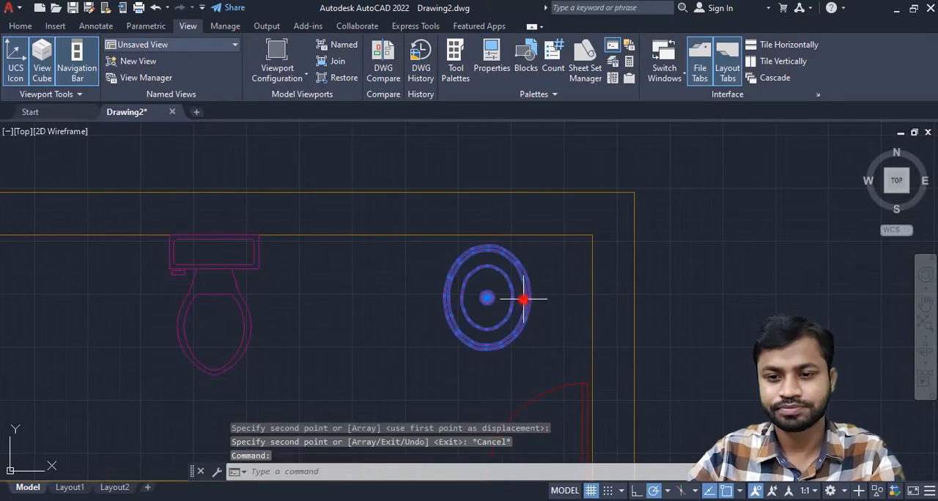
# - Rotate the copied oval sink 90° about its center in the upper-right bathroom
pyautogui.write('ro')
pyautogui.press('Return')
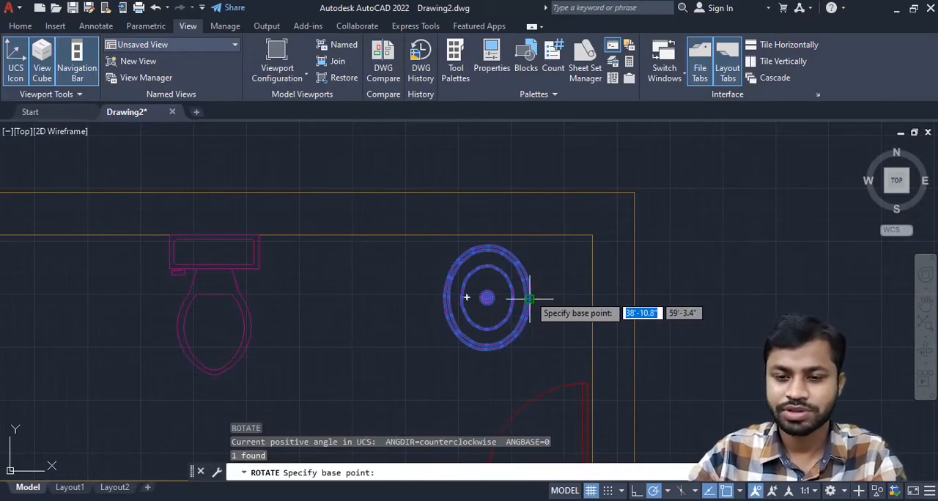
pyautogui.scroll(5, 487, 298)
pyautogui.click(474, 291)
pyautogui.scroll(-5, 474, 292)
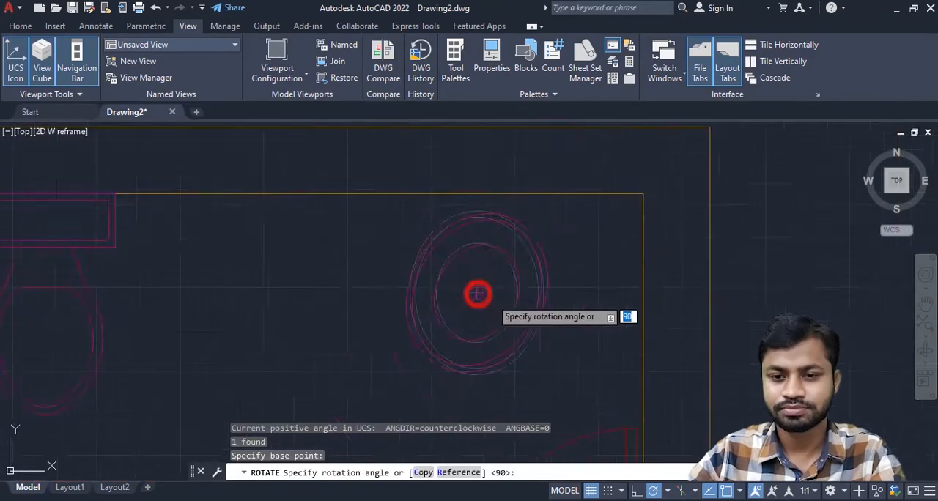
pyautogui.click(481, 165)
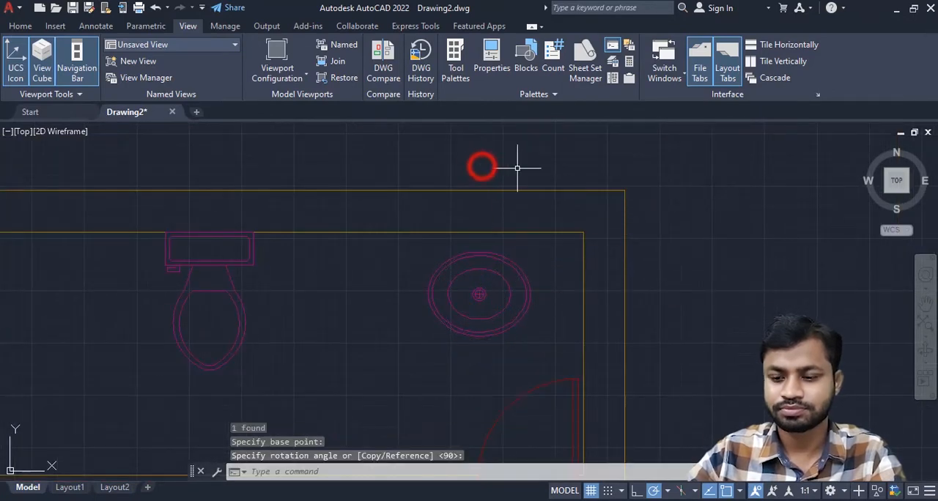
# - Move the rotated sink by the middle of its upper edge onto the bathroom's upper wall, close to the right-hand corner
pyautogui.click(507, 283)
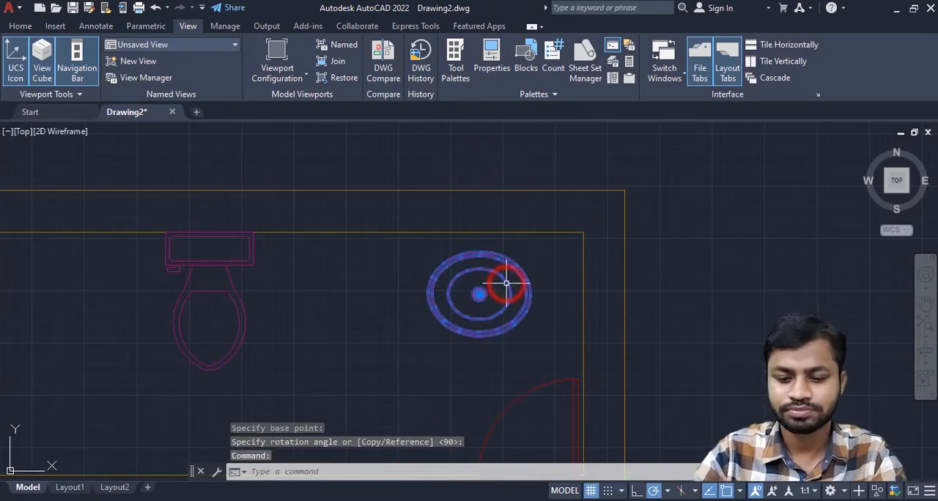
pyautogui.write('m')
pyautogui.press('Return')
pyautogui.scroll(4, 498, 292)
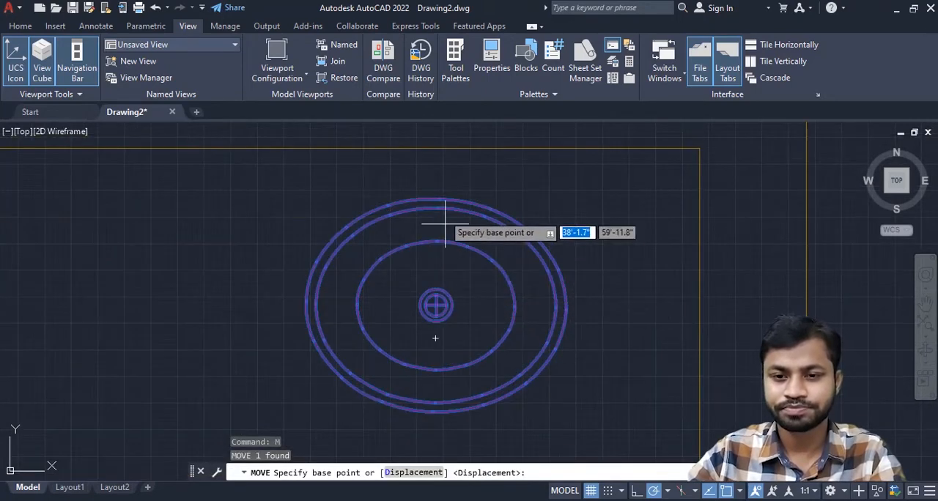
pyautogui.click(439, 199)
pyautogui.scroll(-4, 440, 201)
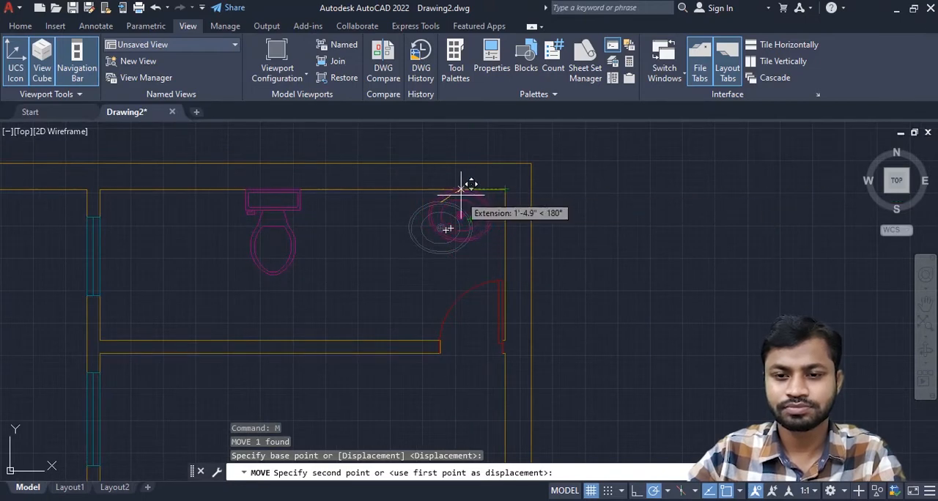
pyautogui.click(463, 189)
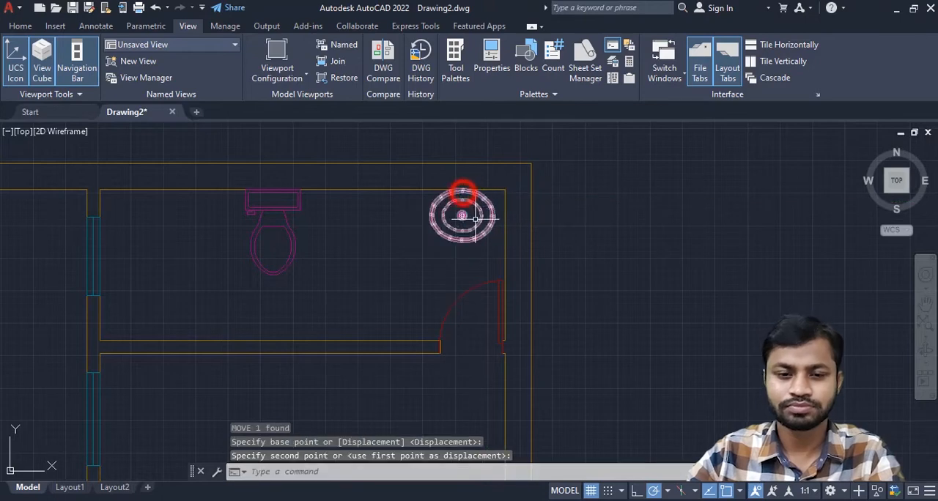
pyautogui.scroll(-4, 476, 217)
pyautogui.press('Escape')
pyautogui.press('Escape')
pyautogui.press('Escape')
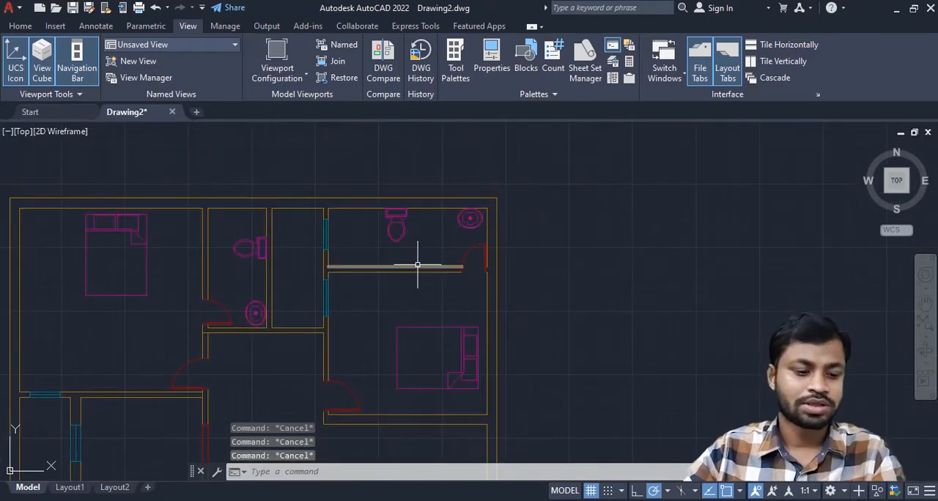
# - Open DesignCenter and show the Blocks of Kitchens.dwg, with the kitchen in view
pyautogui.scroll(-4, 422, 261)
pyautogui.moveTo(442, 325); pyautogui.dragTo(488, 241, button='middle')
pyautogui.moveTo(417, 270)
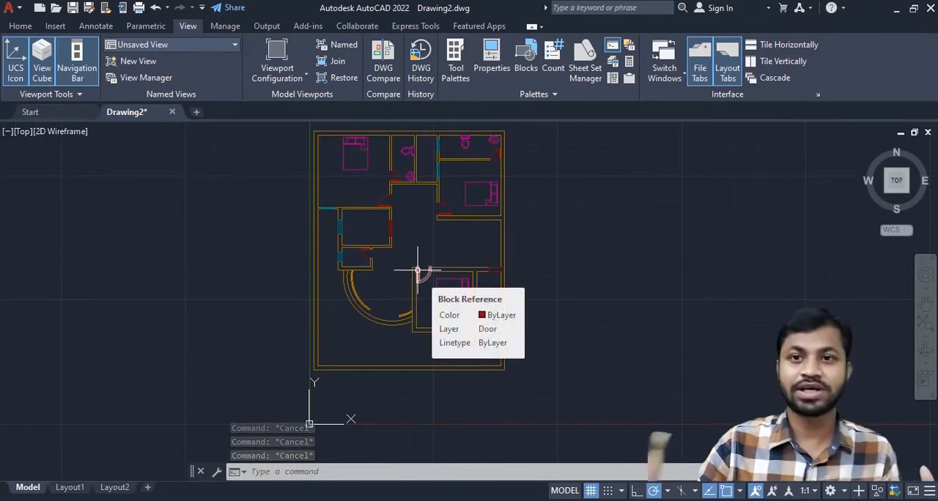
pyautogui.scroll(2, 416, 271)
pyautogui.moveTo(413, 268); pyautogui.dragTo(460, 265, button='middle')
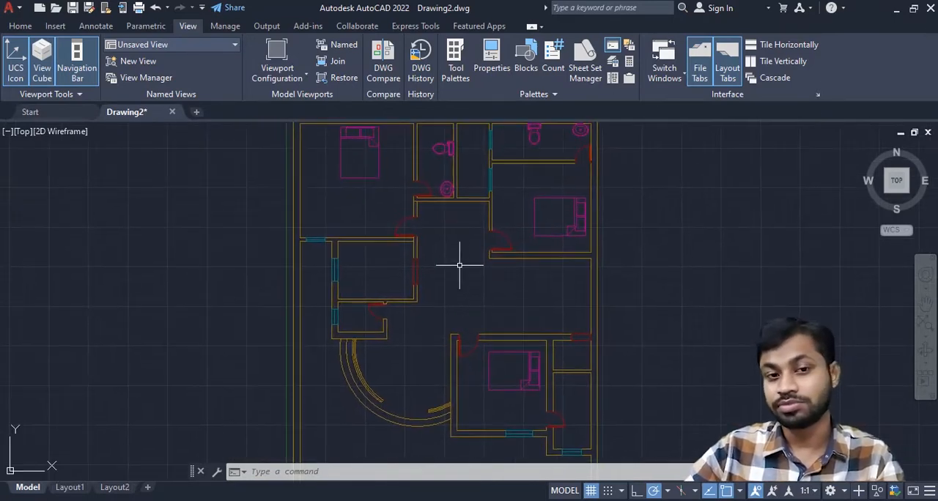
pyautogui.scroll(4, 412, 266)
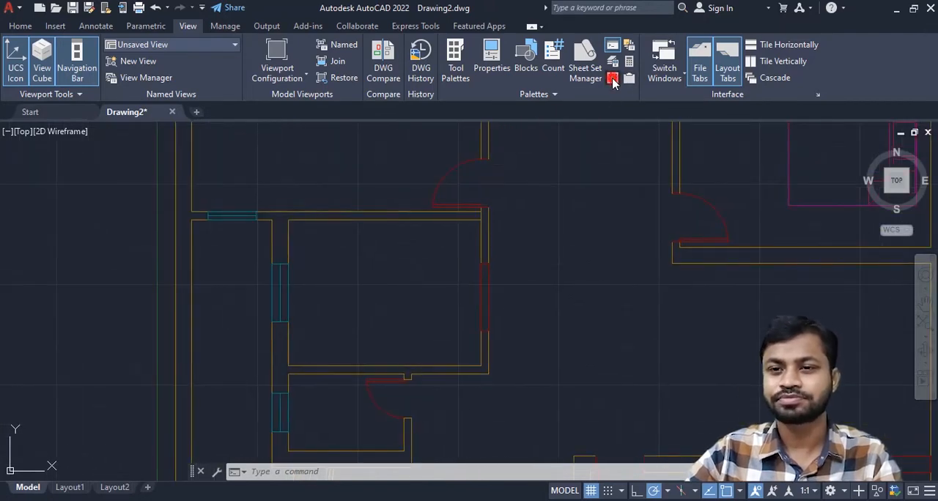
pyautogui.click(613, 78)
pyautogui.click(388, 212)
pyautogui.scroll(-1, 444, 258)
pyautogui.click(389, 213)
pyautogui.click(433, 226)
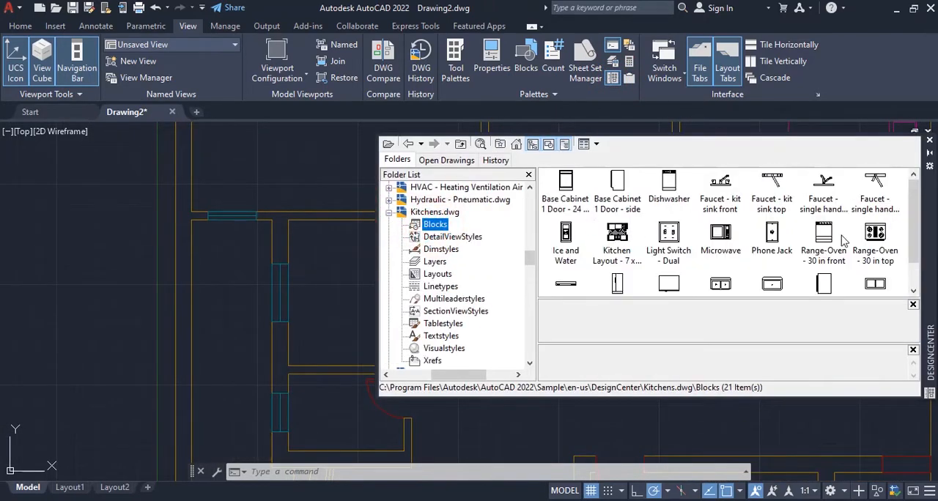
# - Insert the 36 in. top-view refrigerator in the kitchen's upper-left corner and the Range-Oven - 30 in top block below it
pyautogui.scroll(-1, 842, 240)
pyautogui.click(668, 251)
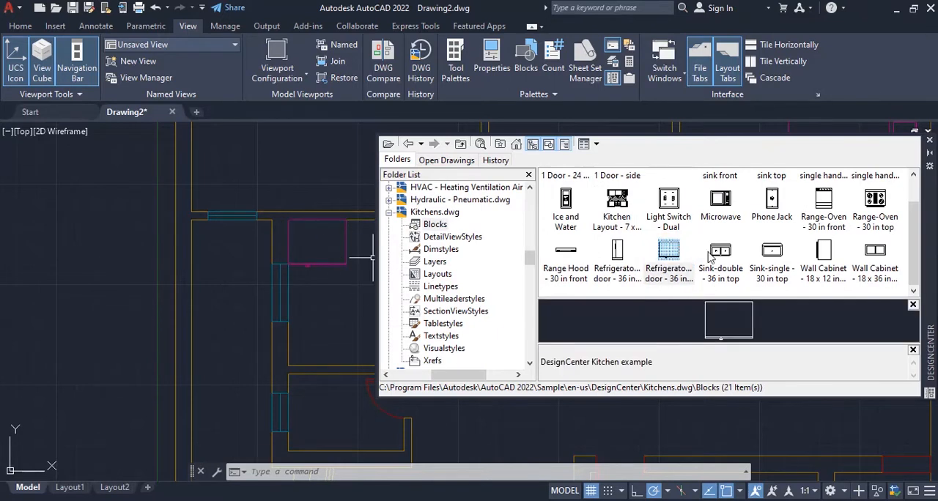
pyautogui.scroll(1, 689, 264)
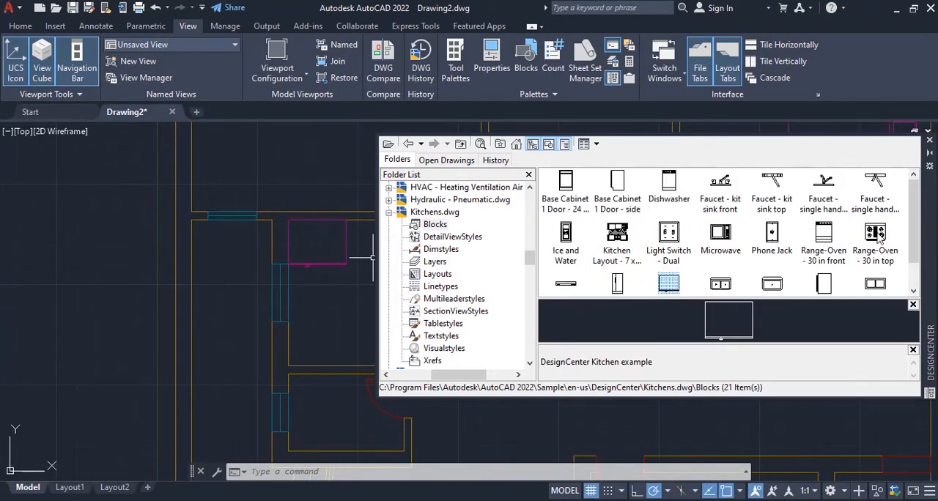
pyautogui.moveTo(874, 233); pyautogui.dragTo(310, 294)
# - Try the Light Switch - Dual block beside the range, close DesignCenter, and erase the switch again
pyautogui.click(668, 234)
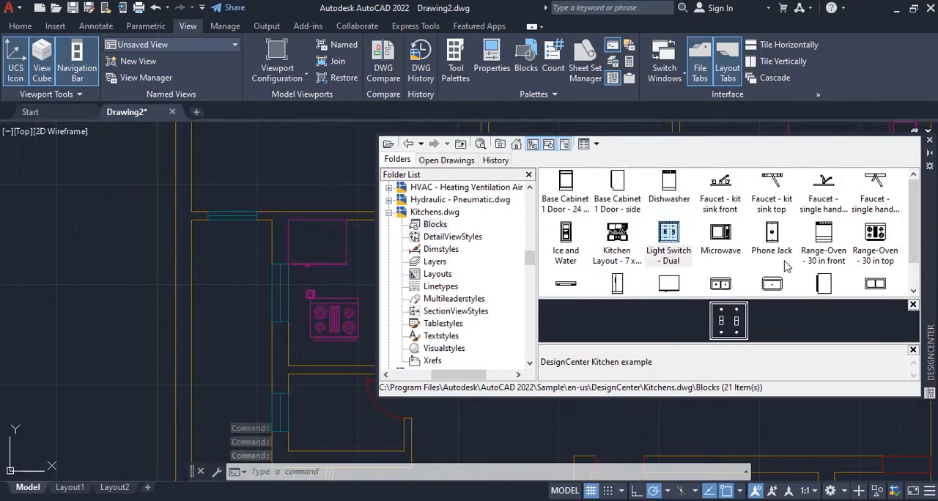
pyautogui.scroll(-1, 799, 268)
pyautogui.click(929, 140)
pyautogui.scroll(5, 339, 307)
pyautogui.click(266, 255)
pyautogui.click(276, 254)
pyautogui.press('Delete')
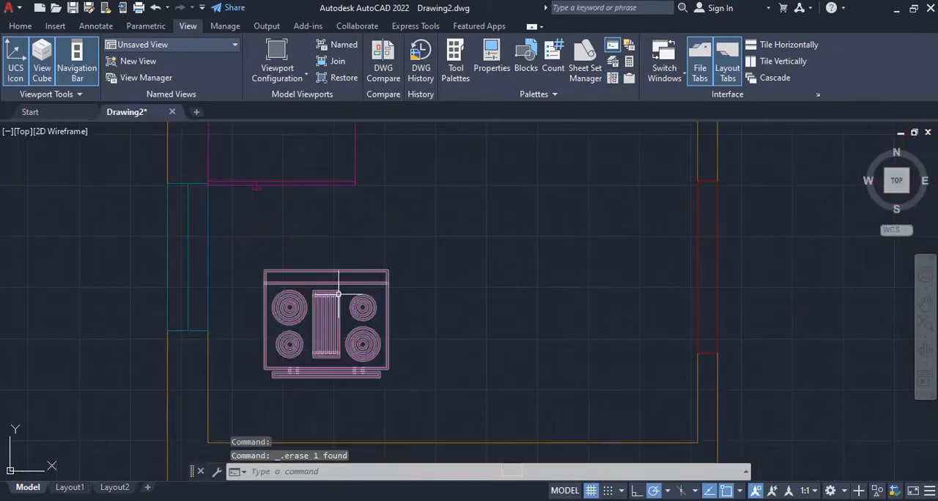
# - Rotate the range 90° counterclockwise about its upper-left corner so its front faces right
pyautogui.click(339, 292)
pyautogui.write('ro')
pyautogui.press('Return')
pyautogui.click(265, 270)
pyautogui.click(267, 156)
# - Move the range by its lower-left corner into the kitchen's lower-left inside corner
pyautogui.click(329, 215)
pyautogui.scroll(-4, 281, 315)
pyautogui.click(274, 296)
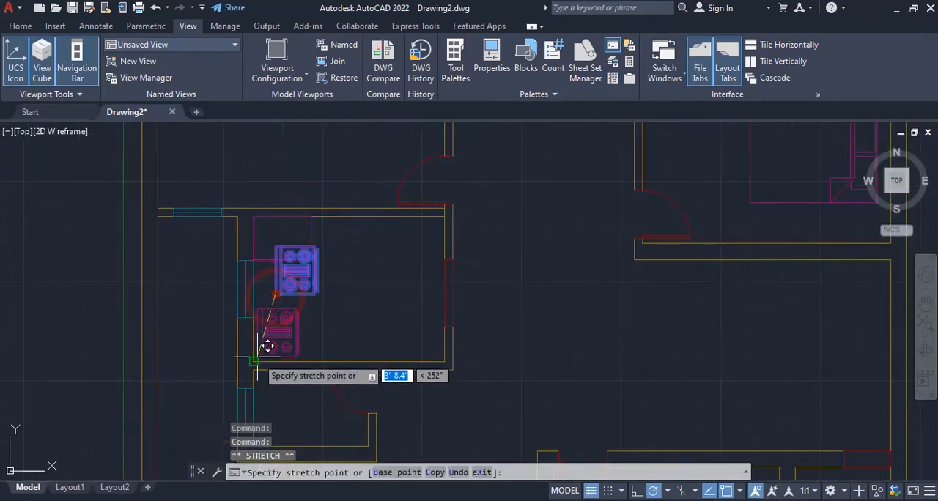
pyautogui.click(255, 365)
# - Move the range up along the kitchen's left wall until it sits just below the refrigerator
pyautogui.write('m')
pyautogui.press('Return')
pyautogui.click(243, 292)
pyautogui.click(238, 227)
pyautogui.scroll(-6, 330, 236)
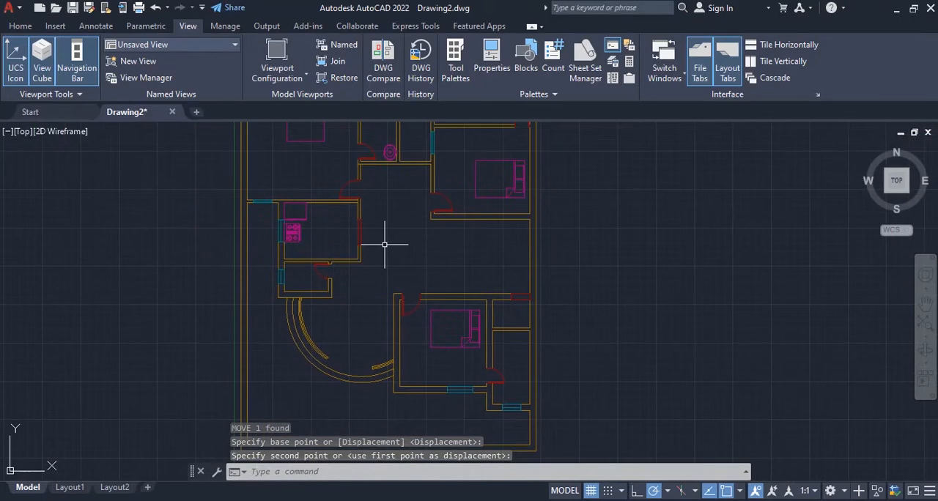
# - Reopen DesignCenter and show the Blocks of Home - Space Planner.dwg
pyautogui.scroll(-2, 376, 269)
pyautogui.scroll(4, 373, 270)
pyautogui.click(613, 77)
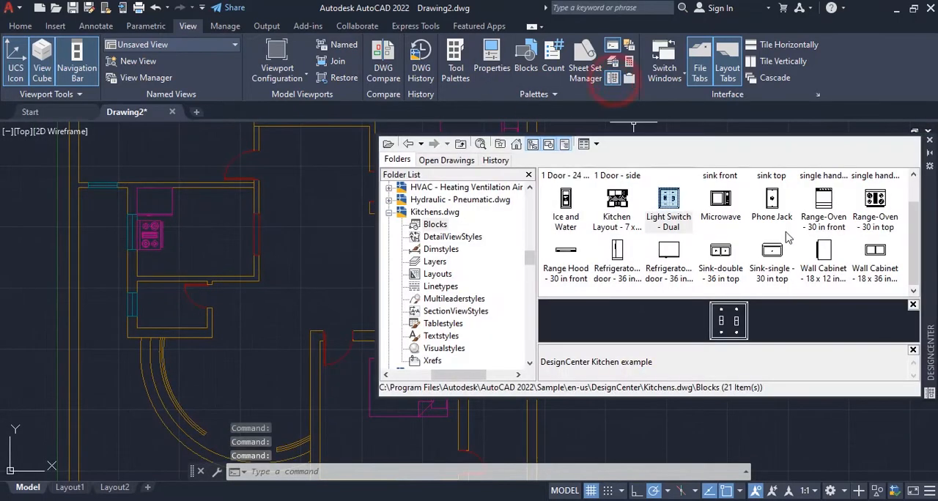
pyautogui.click(389, 213)
pyautogui.scroll(3, 418, 269)
pyautogui.doubleClick(437, 286)
pyautogui.click(434, 225)
pyautogui.doubleClick(450, 202)
pyautogui.click(438, 212)
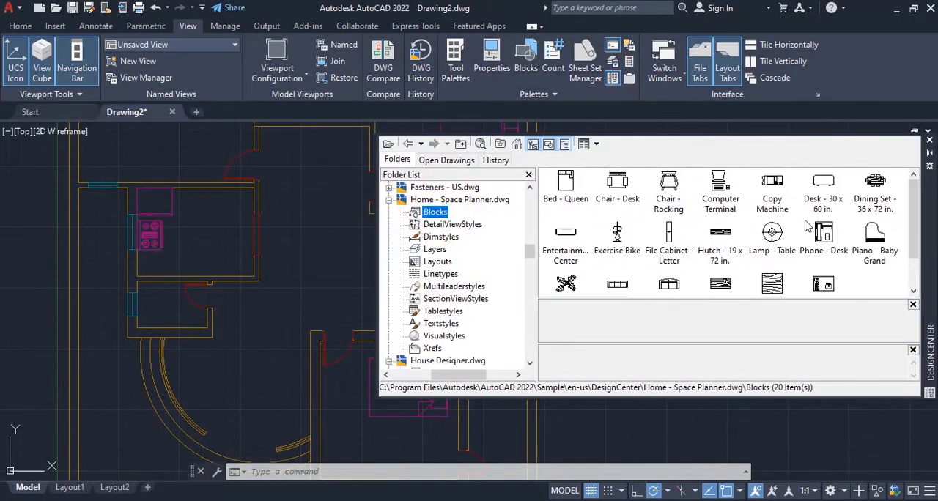
# - Insert the Dining Set - 36 x 72 in. block in the open area right of the kitchen and close DesignCenter
pyautogui.scroll(-2, 804, 249)
pyautogui.scroll(2, 804, 264)
pyautogui.moveTo(873, 183)
pyautogui.mouseDown()
pyautogui.moveTo(311, 264)
pyautogui.moveTo(329, 258)
pyautogui.mouseUp()
pyautogui.click(931, 140)
pyautogui.click(333, 253)
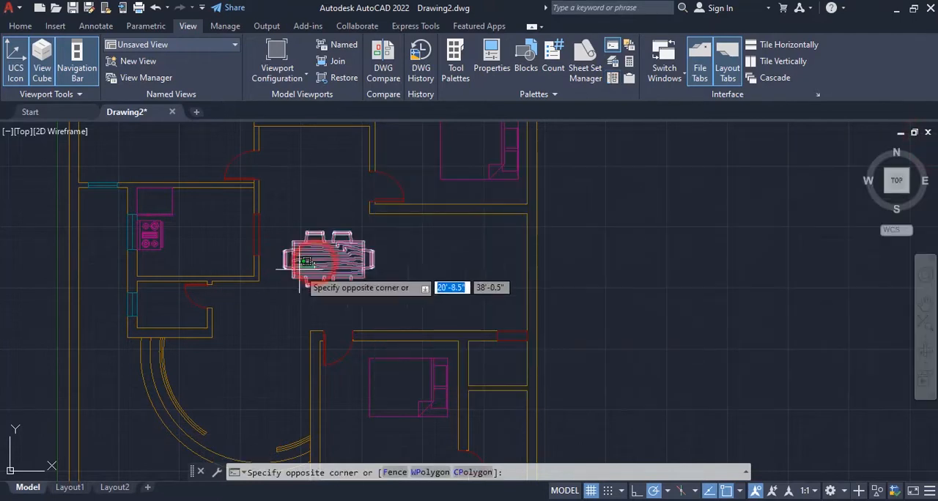
pyautogui.click(299, 269)
pyautogui.moveTo(401, 279); pyautogui.dragTo(483, 216, button='middle')
# - Browse the House Designer and Home - Space Planner blocks in DesignCenter for more furniture, and close the palette
pyautogui.click(612, 77)
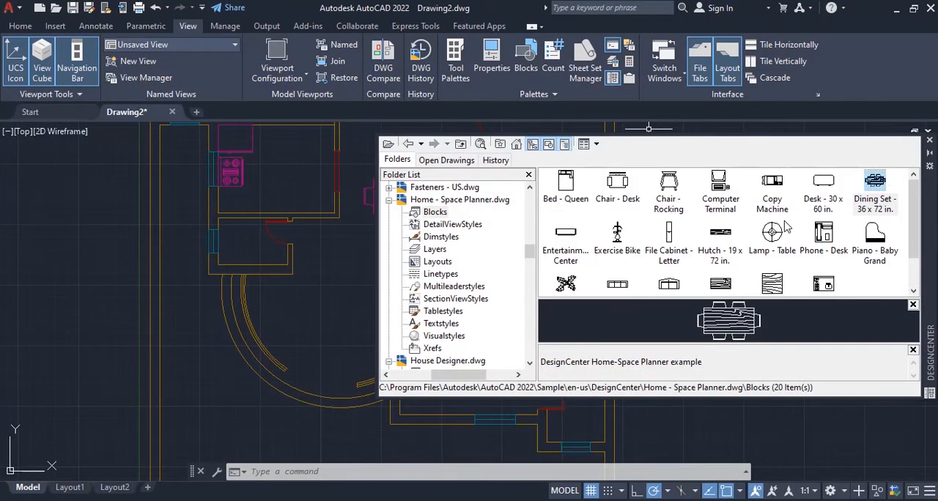
pyautogui.click(389, 200)
pyautogui.click(389, 212)
pyautogui.scroll(2, 452, 256)
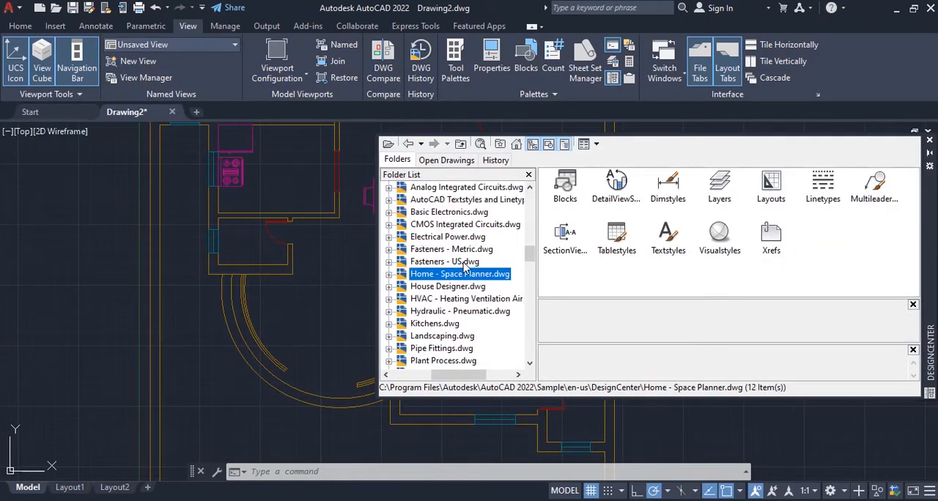
pyautogui.doubleClick(447, 286)
pyautogui.click(433, 225)
pyautogui.doubleClick(439, 200)
pyautogui.click(435, 212)
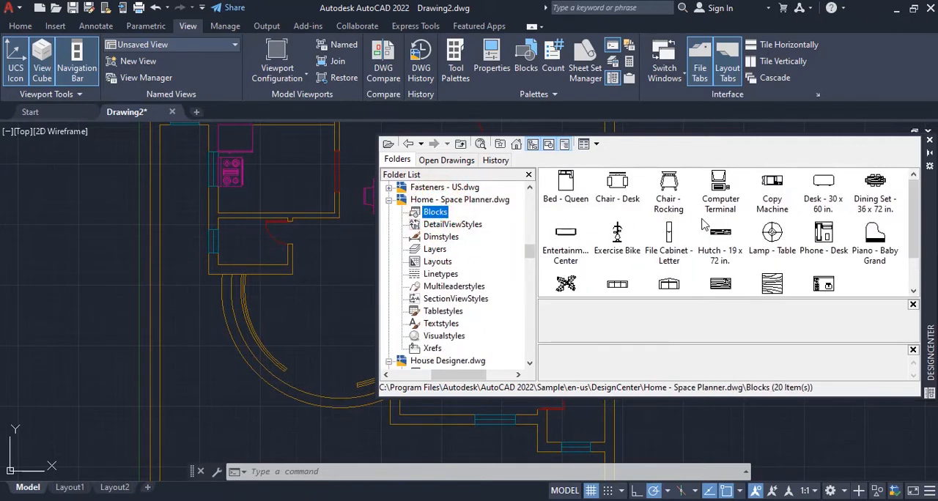
pyautogui.scroll(-1, 888, 233)
pyautogui.scroll(1, 888, 233)
pyautogui.click(929, 140)
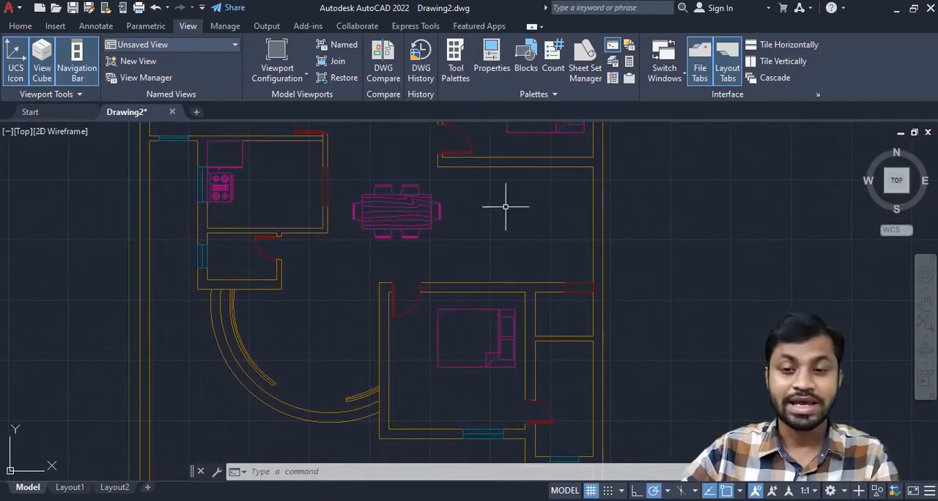
# - Create a layer named Stair with color index 166 and make it the current layer
pyautogui.moveTo(540, 212); pyautogui.dragTo(532, 219, button='middle')
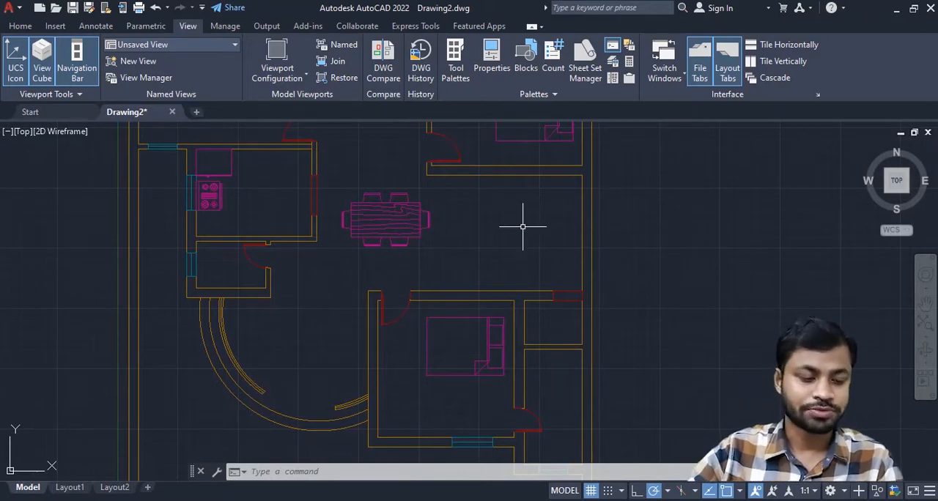
pyautogui.scroll(2, 522, 227)
pyautogui.moveTo(520, 226); pyautogui.dragTo(496, 291, button='middle')
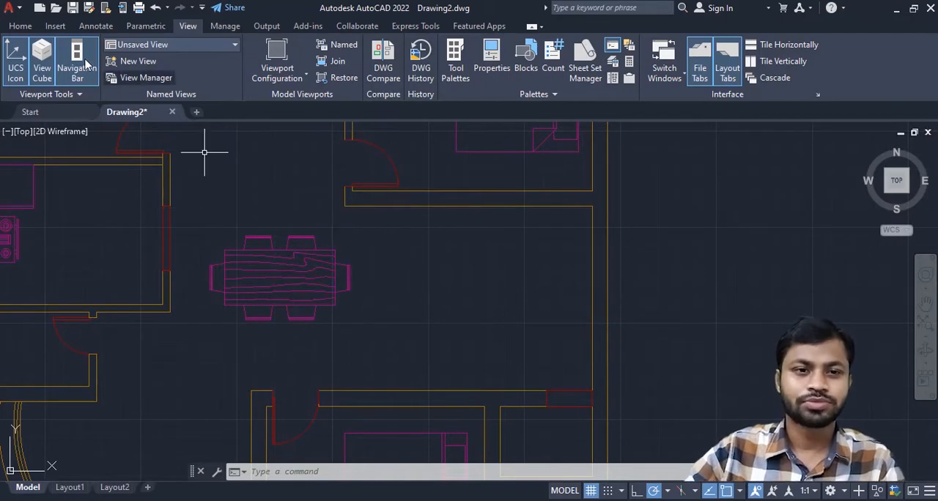
pyautogui.click(20, 26)
pyautogui.click(372, 67)
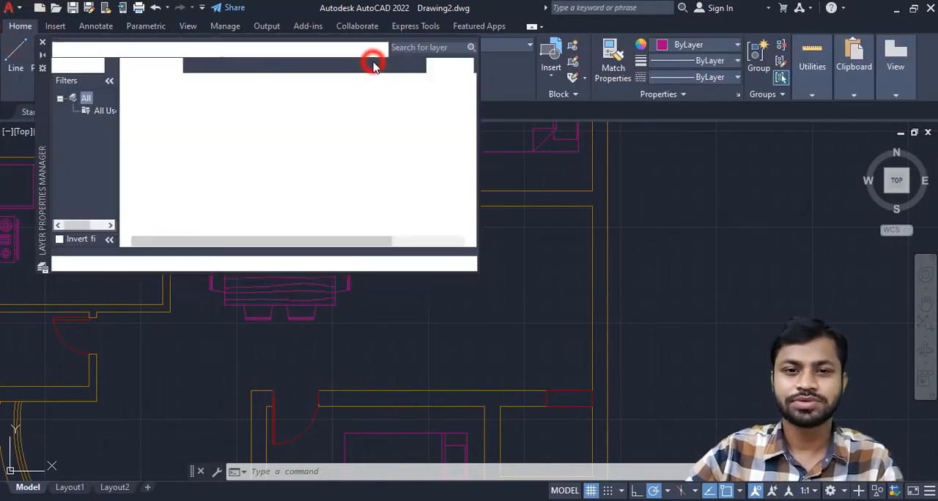
pyautogui.click(129, 66)
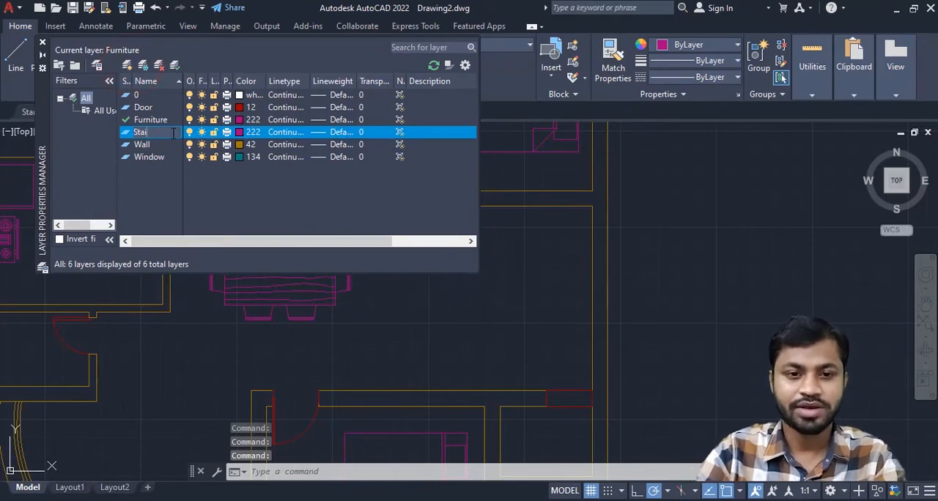
pyautogui.click(240, 132)
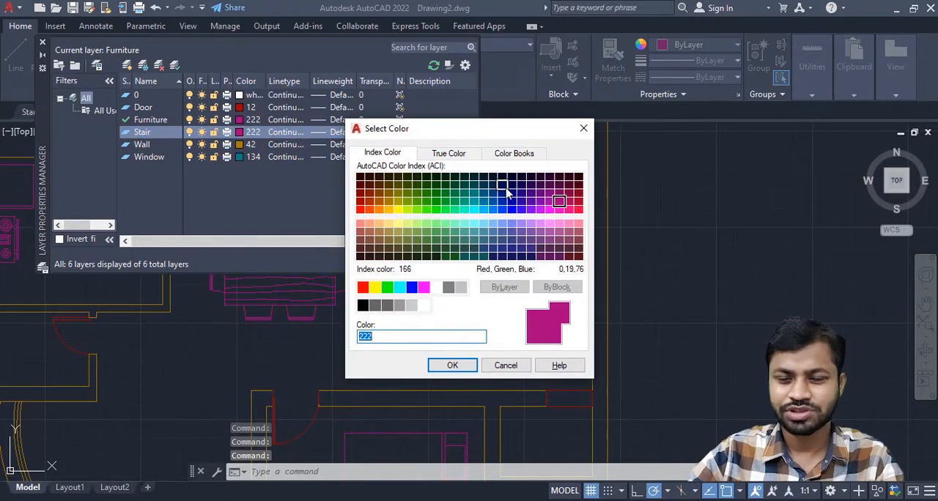
pyautogui.click(504, 187)
pyautogui.click(449, 362)
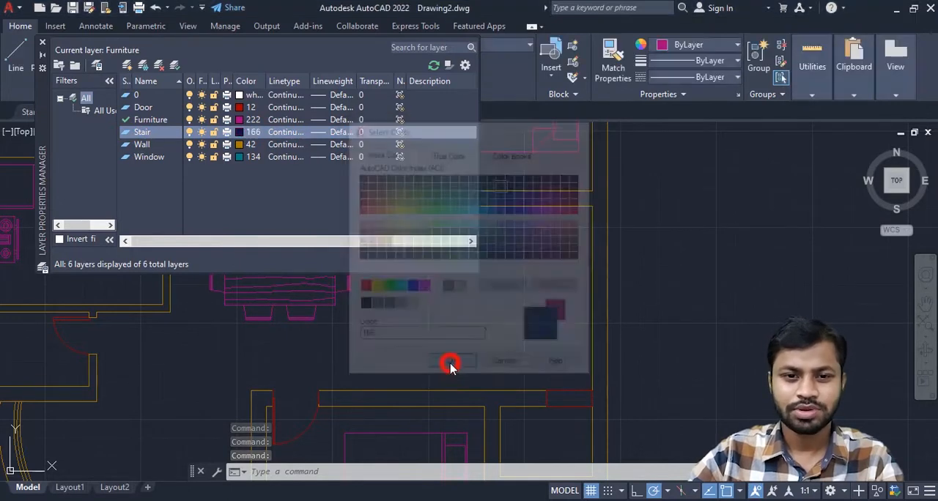
pyautogui.doubleClick(127, 134)
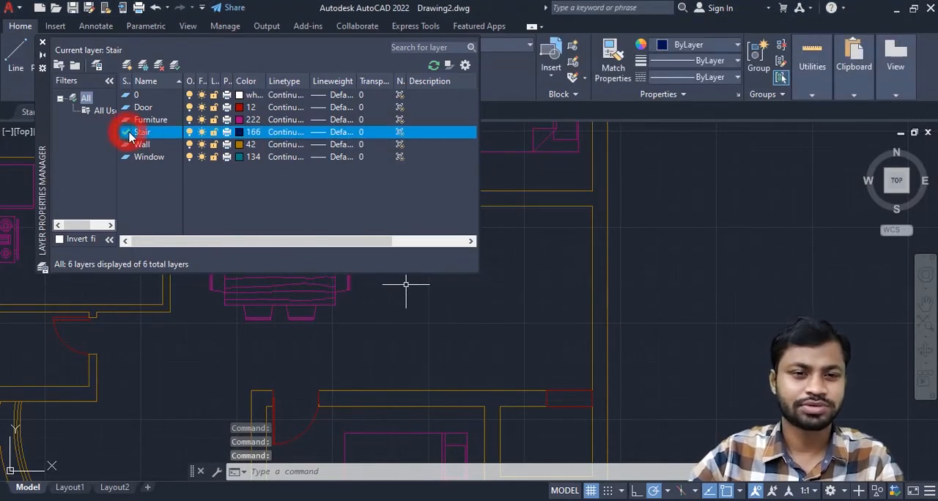
pyautogui.click(42, 42)
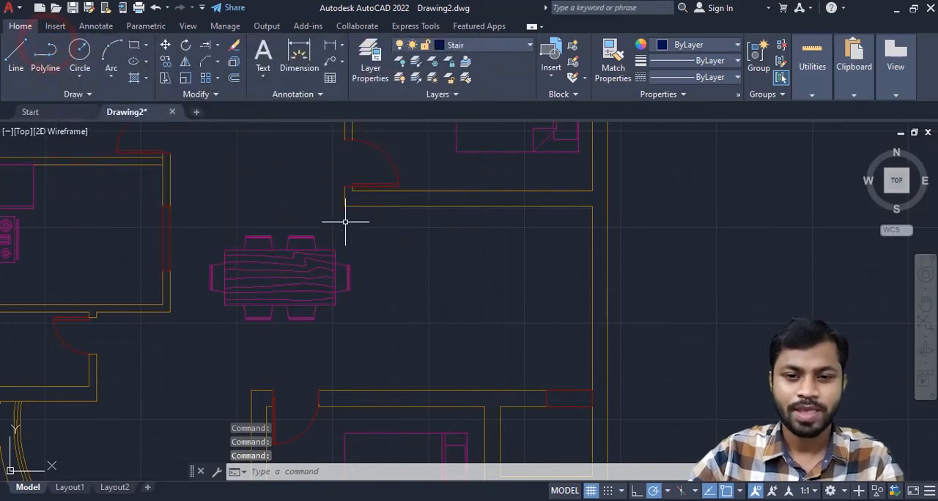
# - Draw a 2'10" vertical line downward from the lower-left corner of the wall end below the bedroom door
pyautogui.scroll(2, 345, 221)
pyautogui.press('Return')
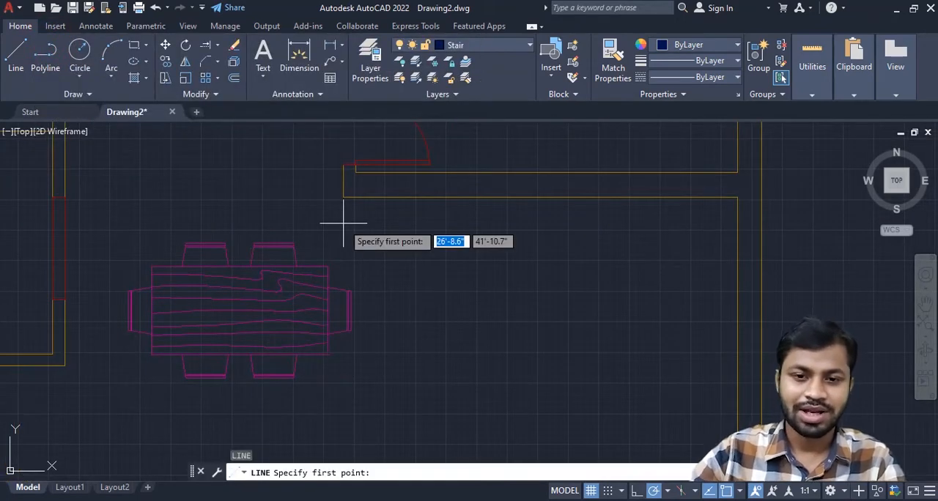
pyautogui.scroll(2, 342, 219)
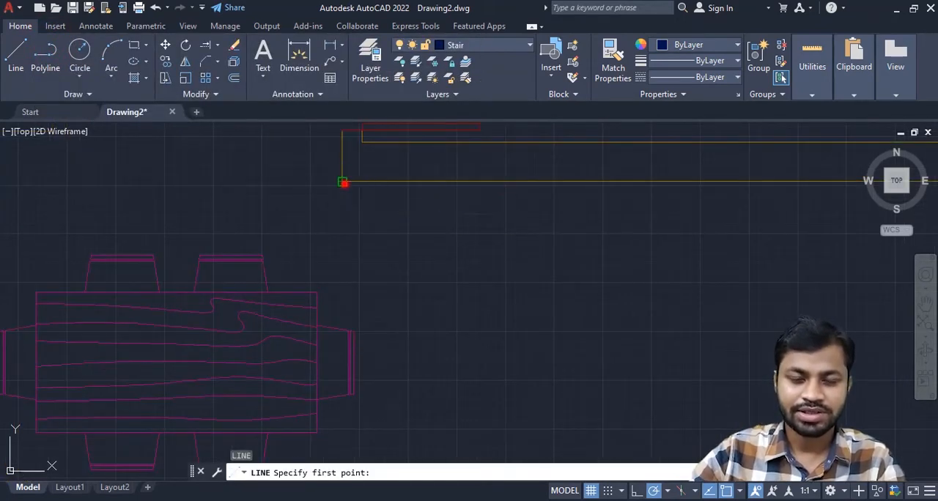
pyautogui.click(343, 182)
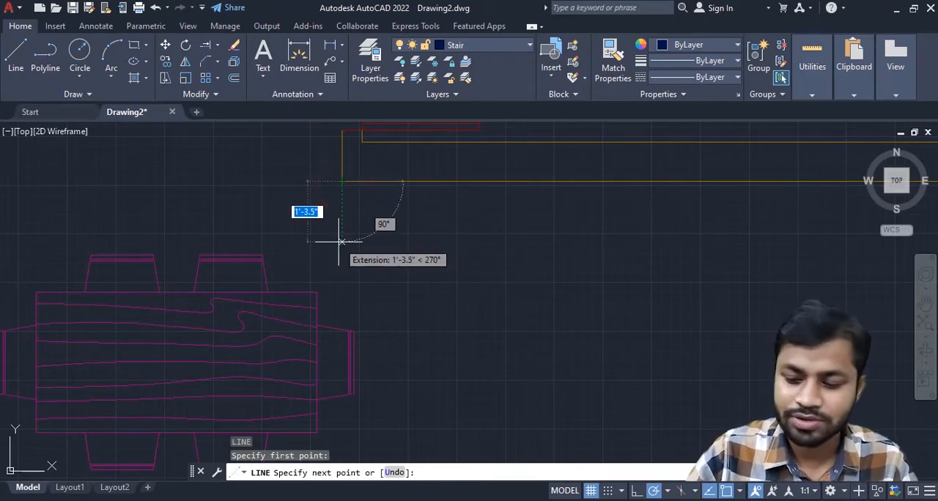
pyautogui.write('2')
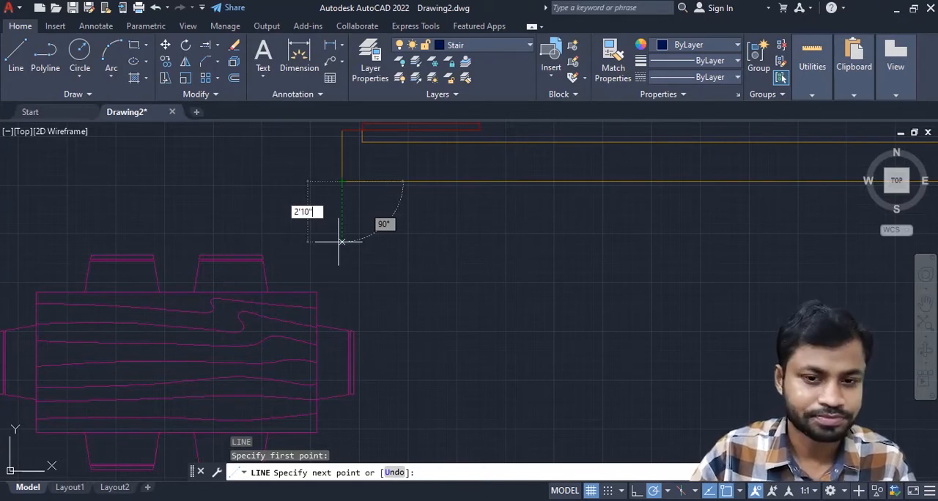
pyautogui.write('\'10"')
pyautogui.press('Return')
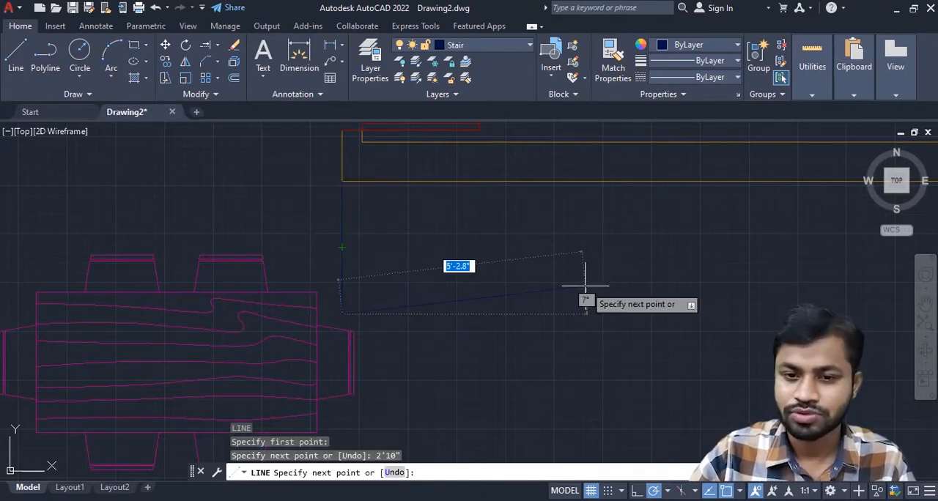
pyautogui.press('Return')
# - Offset the vertical stair line 3'9" to the right
pyautogui.click(350, 246)
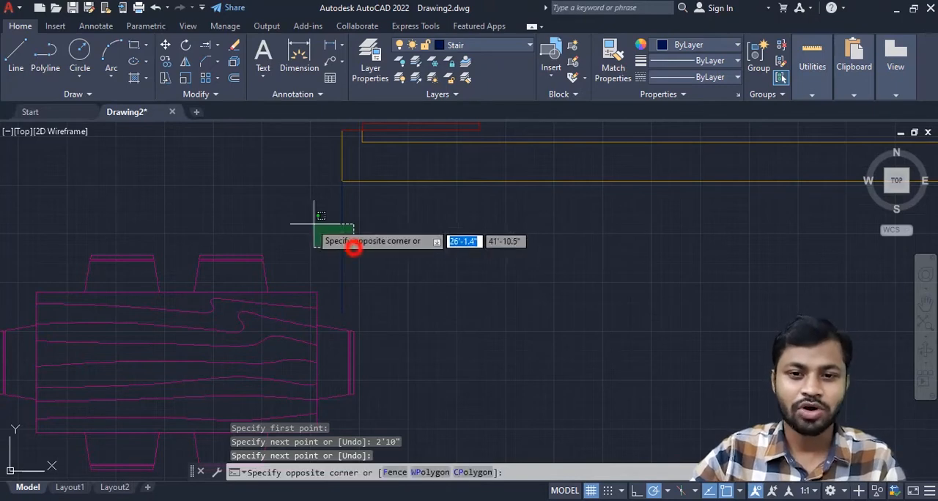
pyautogui.click(309, 221)
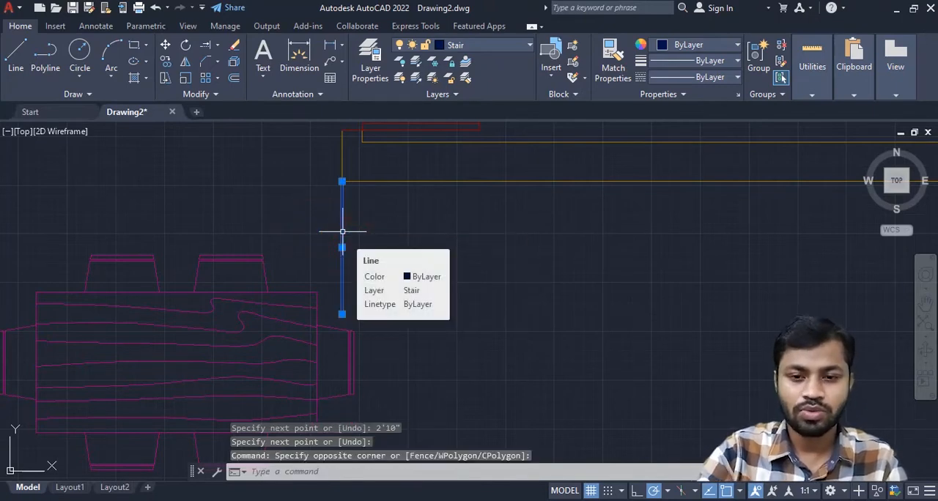
pyautogui.write('o')
pyautogui.press('Return')
pyautogui.write('3')
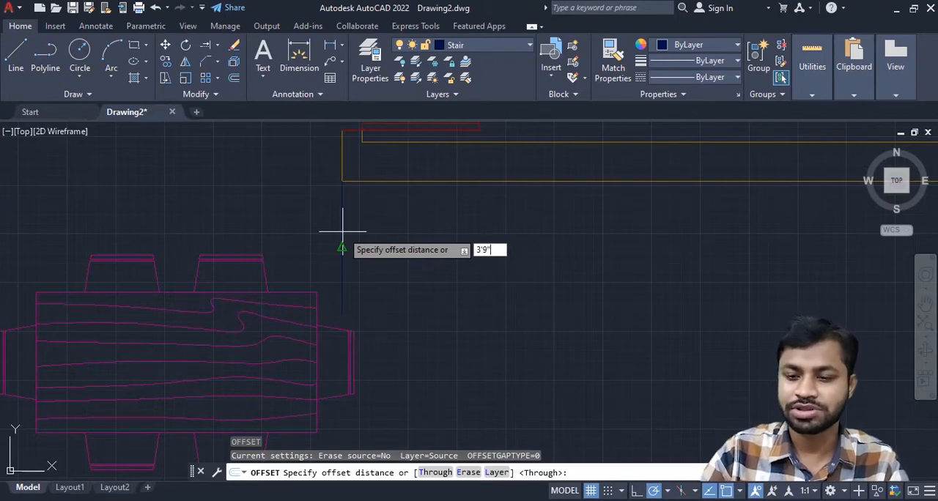
pyautogui.write('\'9"')
pyautogui.press('Return')
pyautogui.click(342, 233)
pyautogui.click(550, 246)
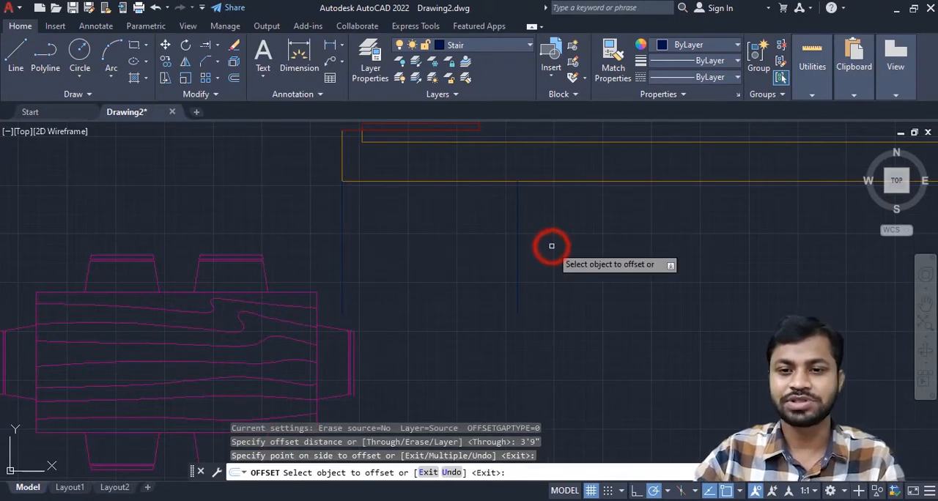
pyautogui.press('Escape')
# - Delete the original vertical line at the wall corner
pyautogui.moveTo(553, 251); pyautogui.dragTo(479, 251, button='middle')
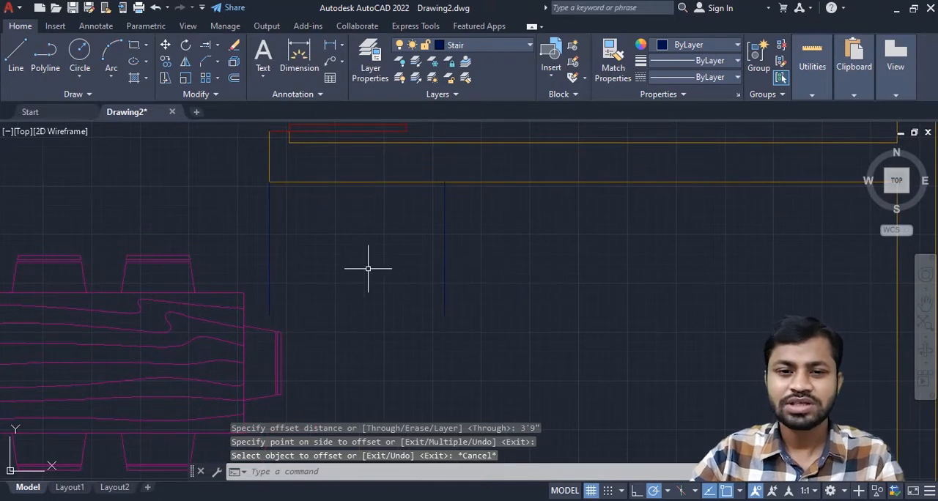
pyautogui.click(278, 241)
pyautogui.click(246, 210)
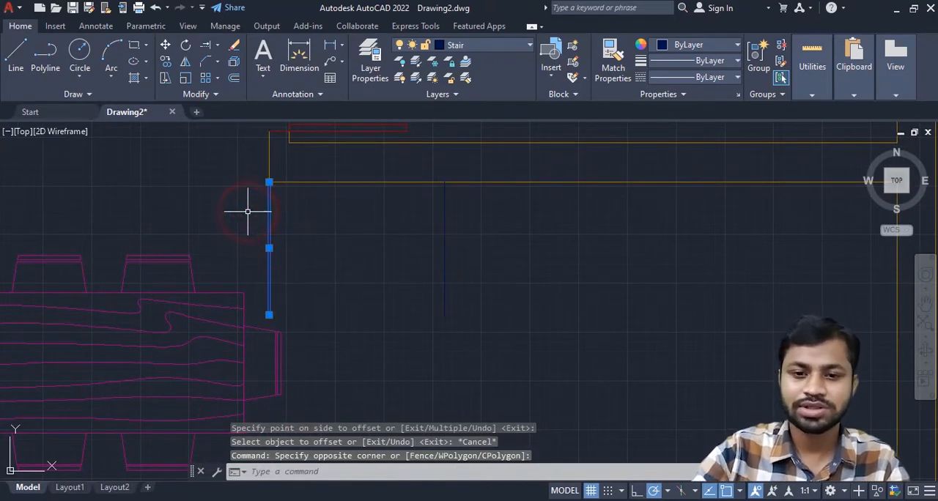
pyautogui.press('Delete')
# - Make a rectangular array of the remaining stair line with 9 columns spaced 10" apart and 1 row
pyautogui.moveTo(459, 274); pyautogui.dragTo(355, 296, button='middle')
pyautogui.click(355, 278)
pyautogui.click(323, 256)
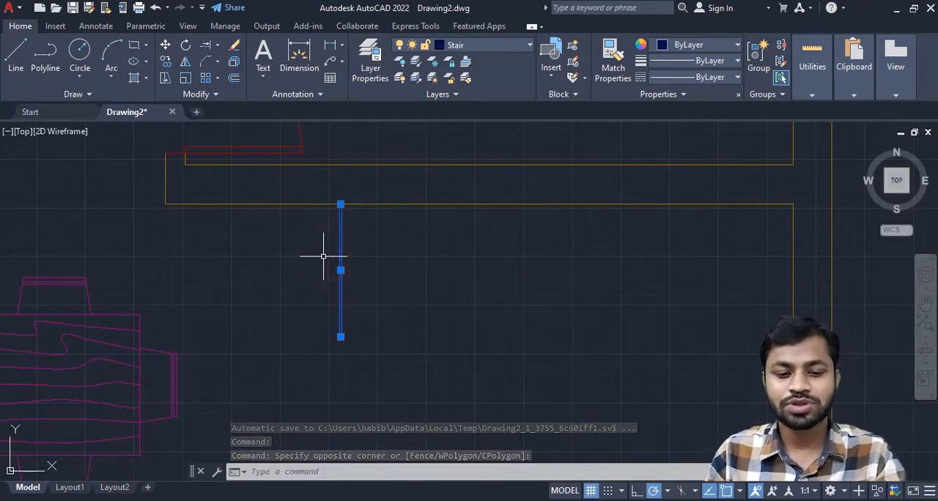
pyautogui.write('a')
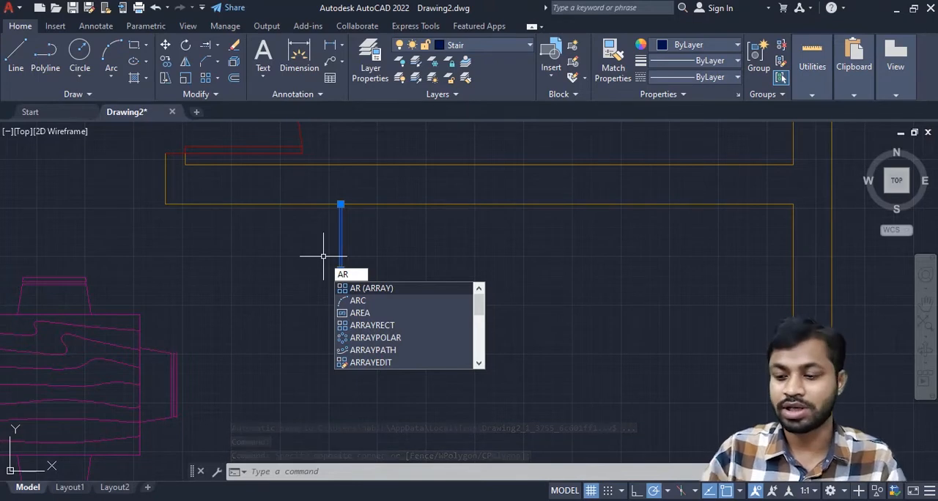
pyautogui.press('Escape')
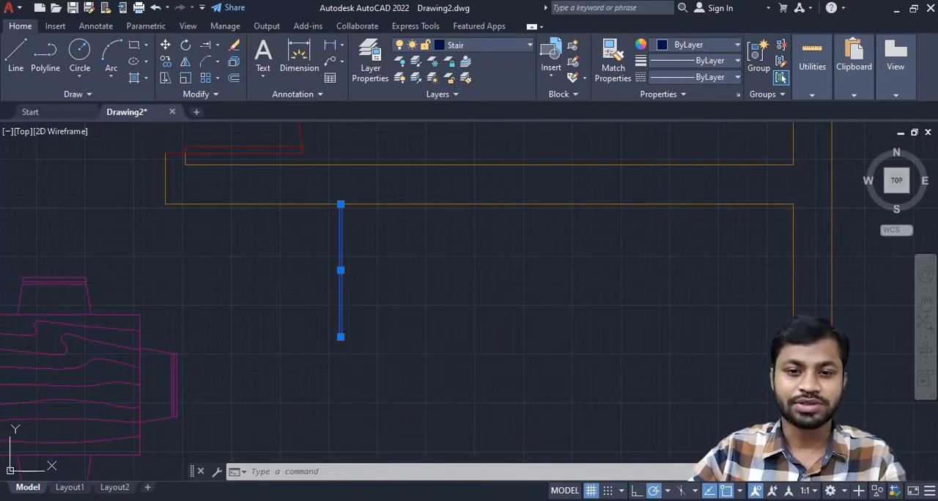
pyautogui.write('ar')
pyautogui.press('Return')
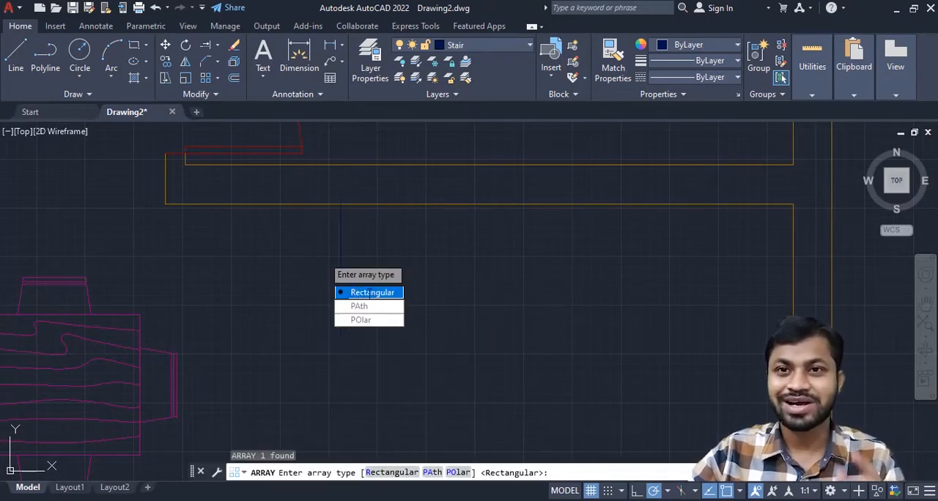
pyautogui.click(370, 293)
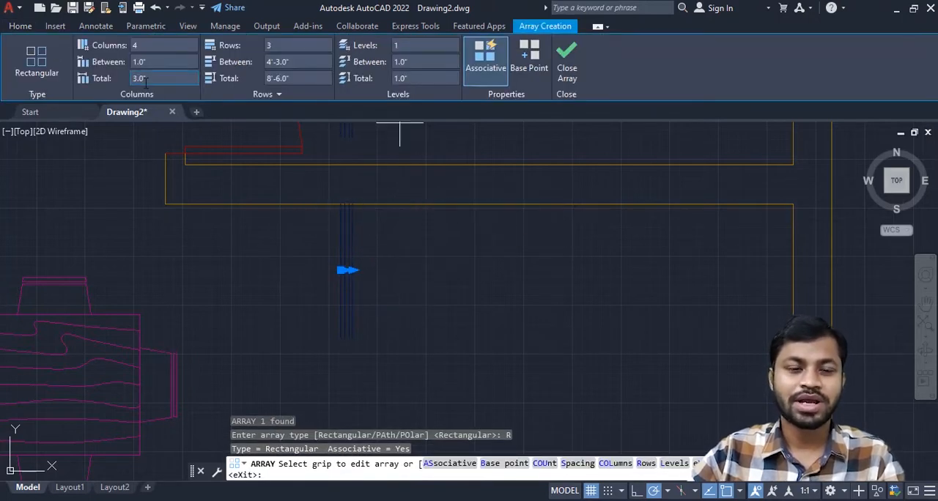
pyautogui.click(165, 48)
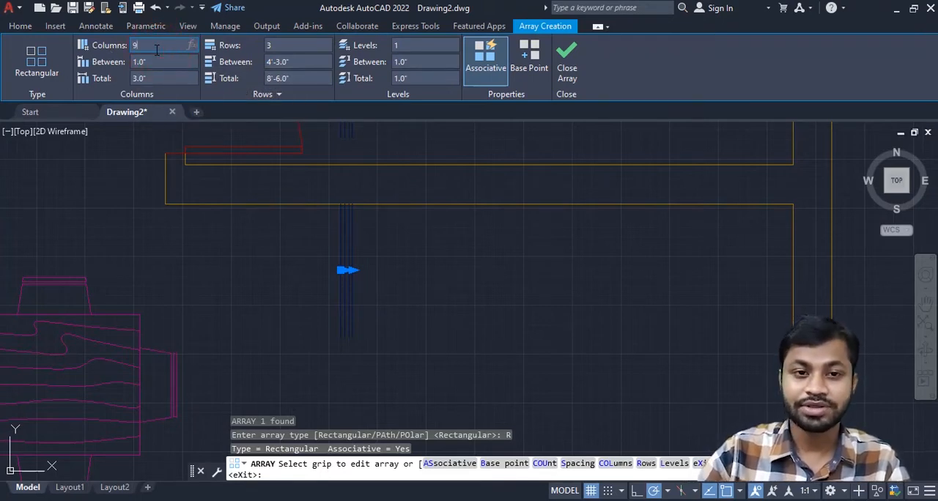
pyautogui.press('Return')
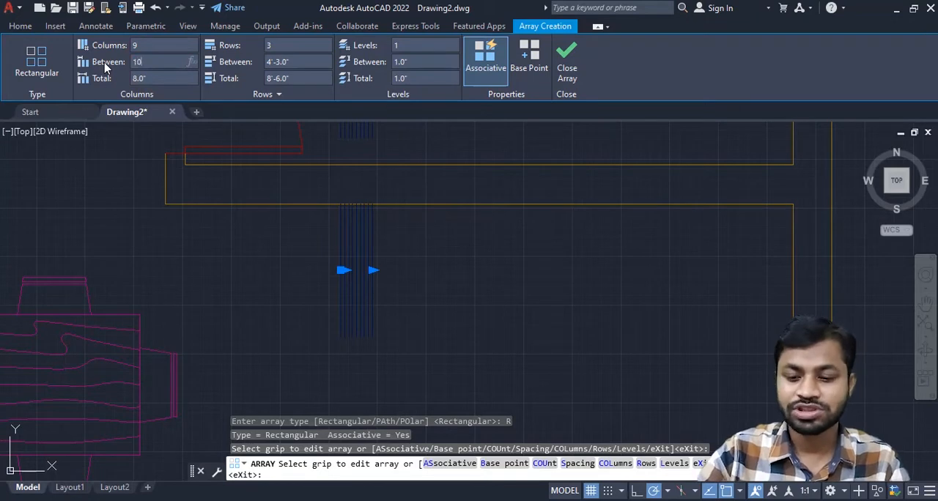
pyautogui.write('10"')
pyautogui.press('Return')
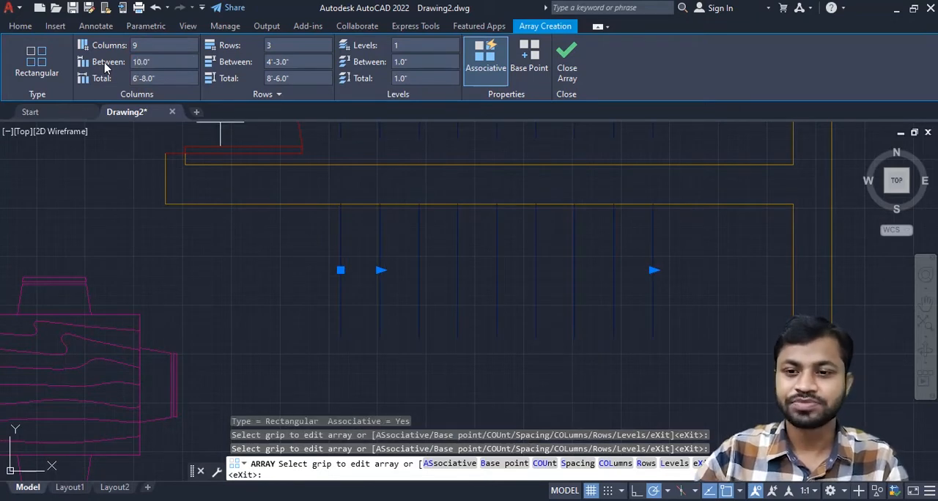
pyautogui.scroll(-5, 351, 216)
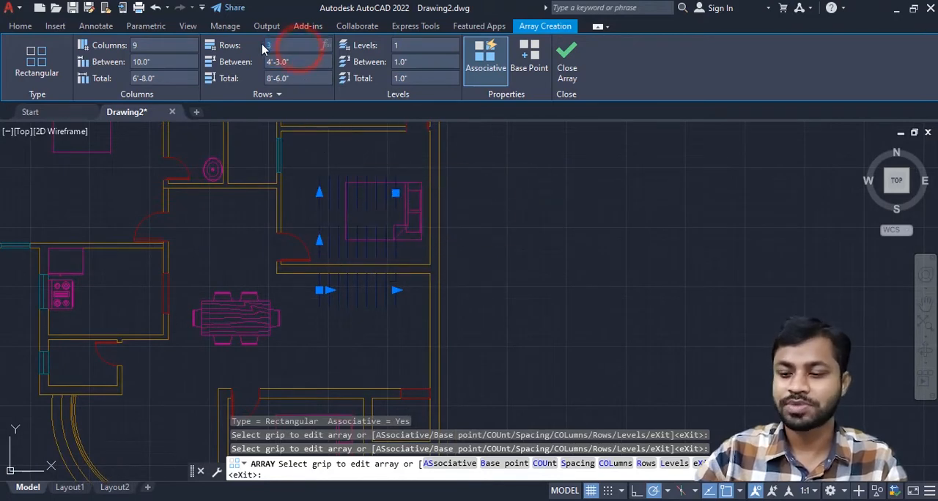
pyautogui.press('Return')
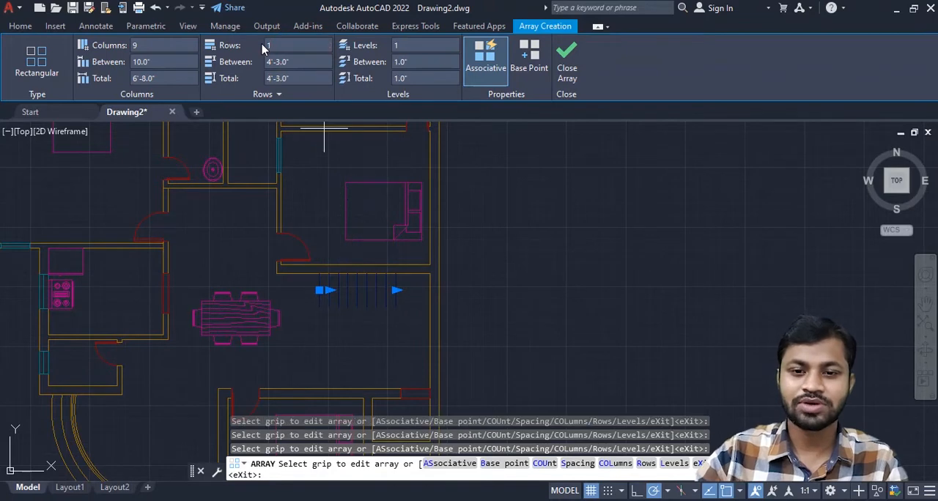
# - Draw a horizontal line joining the lower ends of the arrayed treads, from the first tread to the last
pyautogui.scroll(2, 324, 242)
pyautogui.moveTo(442, 296); pyautogui.dragTo(395, 218, button='middle')
pyautogui.scroll(4, 391, 259)
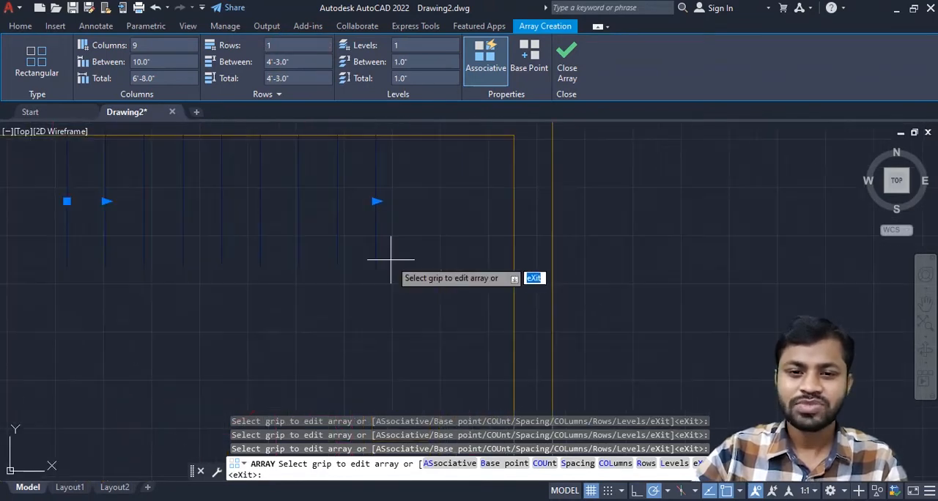
pyautogui.moveTo(401, 281); pyautogui.dragTo(524, 286, button='middle')
pyautogui.click(20, 26)
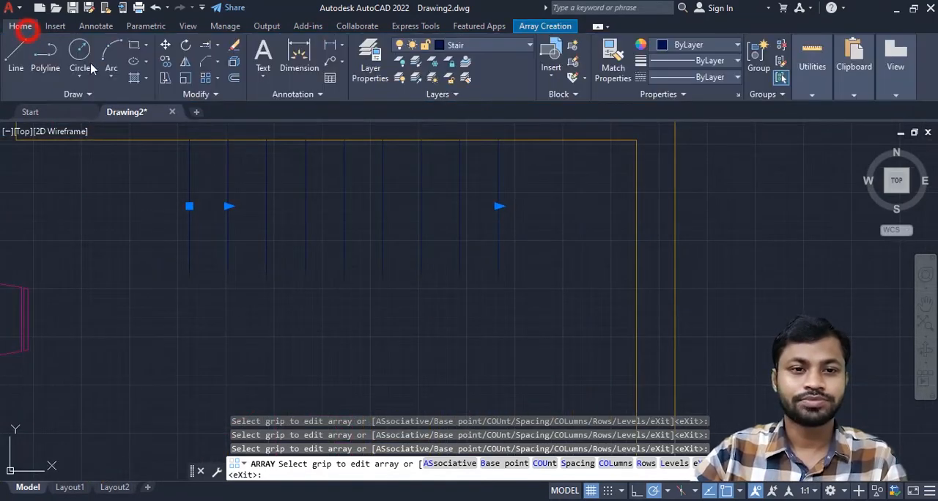
pyautogui.click(16, 55)
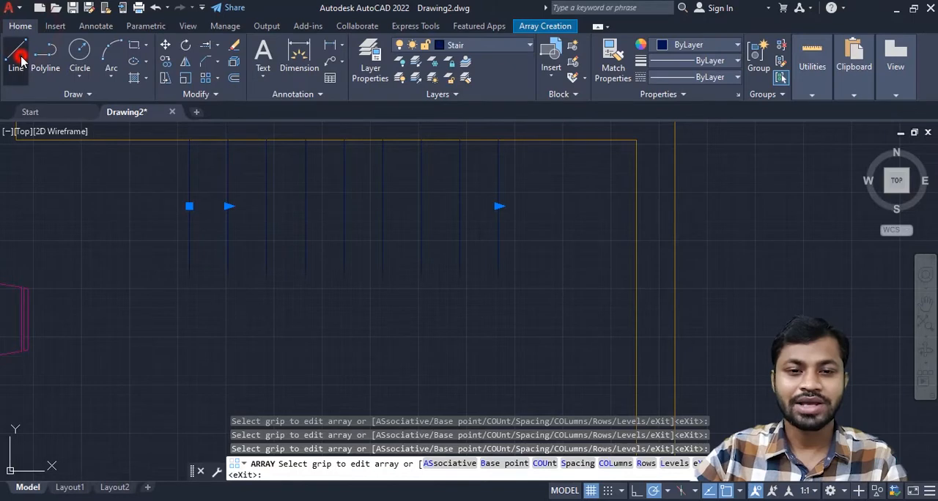
pyautogui.click(189, 271)
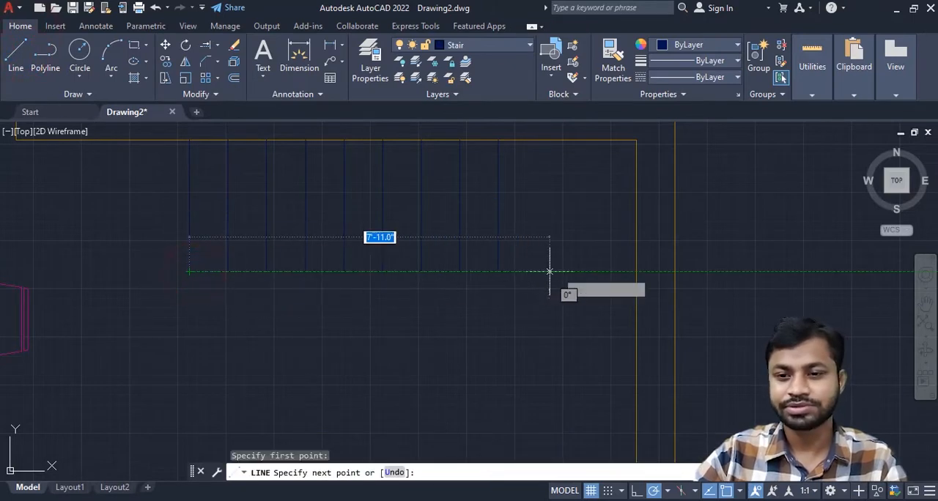
pyautogui.click(498, 271)
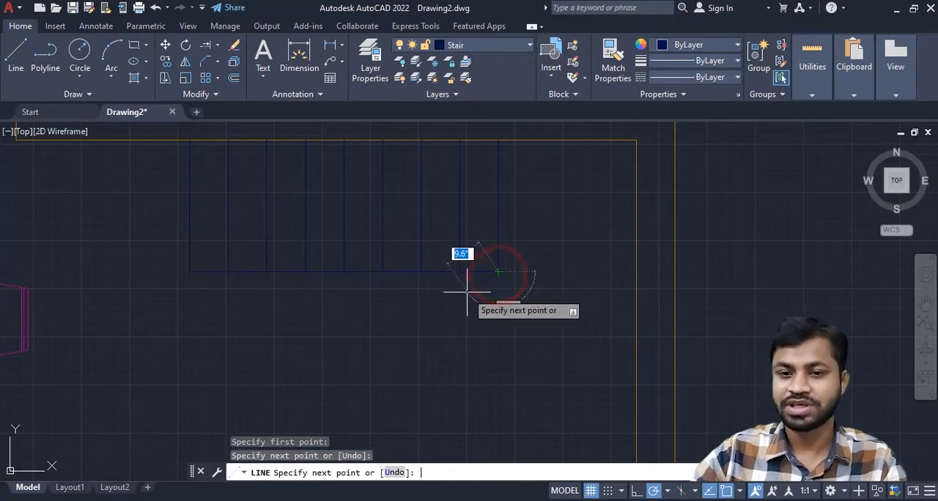
pyautogui.press('Return')
pyautogui.click(497, 231)
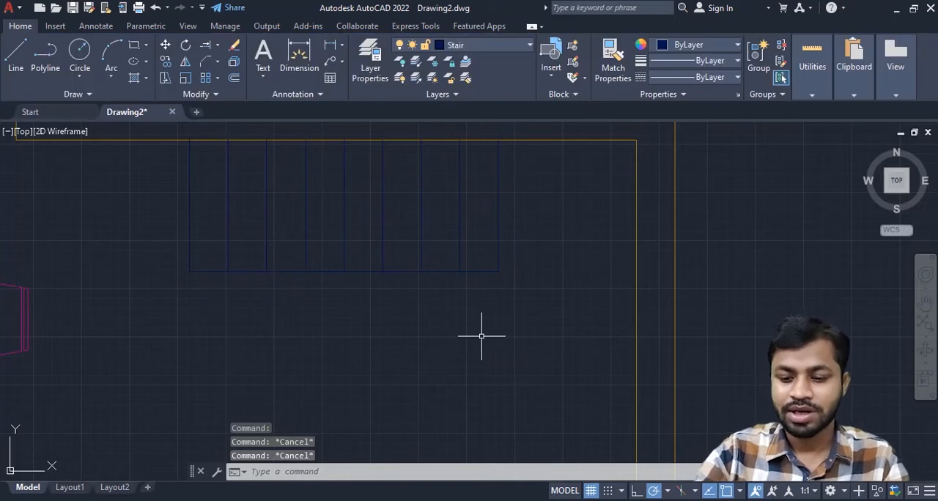
# - Draw a horizontal line from the lower end of the last tread to the inner face of the right wall
pyautogui.write('l')
pyautogui.press('Return')
pyautogui.scroll(2, 482, 337)
pyautogui.moveTo(523, 294); pyautogui.dragTo(417, 334, button='middle')
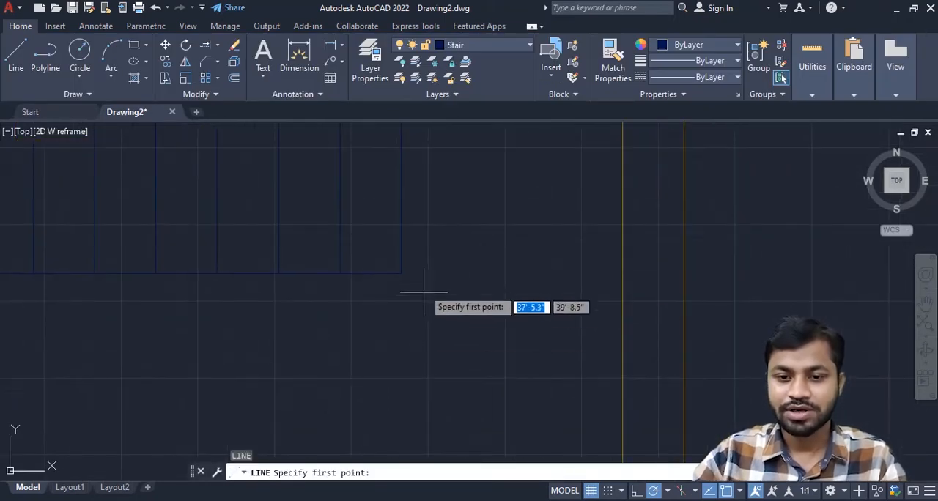
pyautogui.click(402, 273)
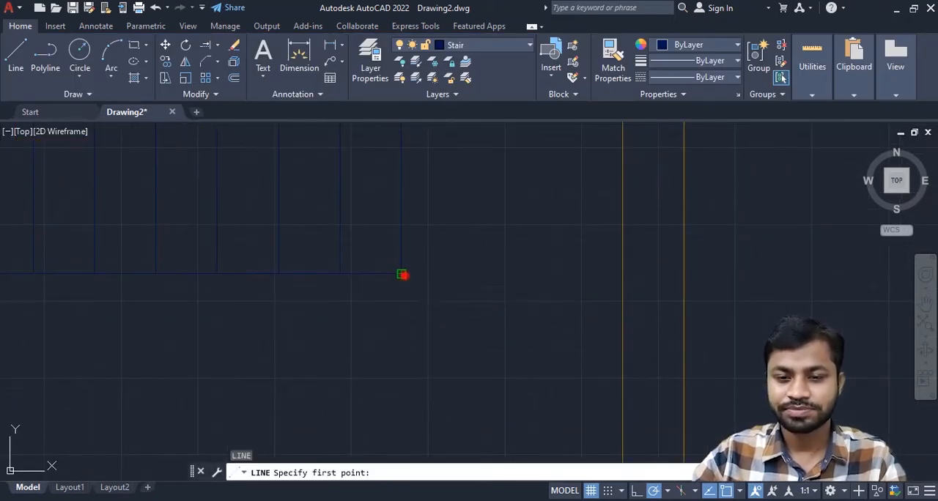
pyautogui.click(622, 274)
pyautogui.press('Return')
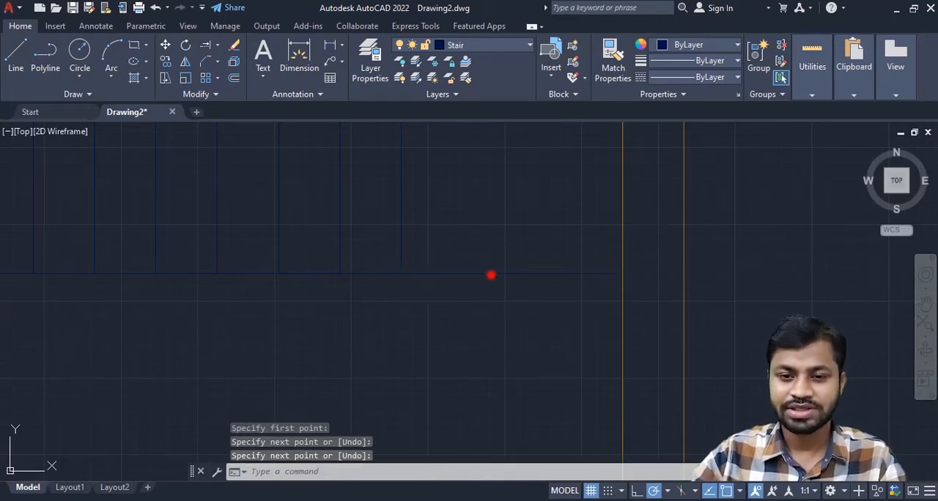
pyautogui.click(492, 275)
pyautogui.write('o')
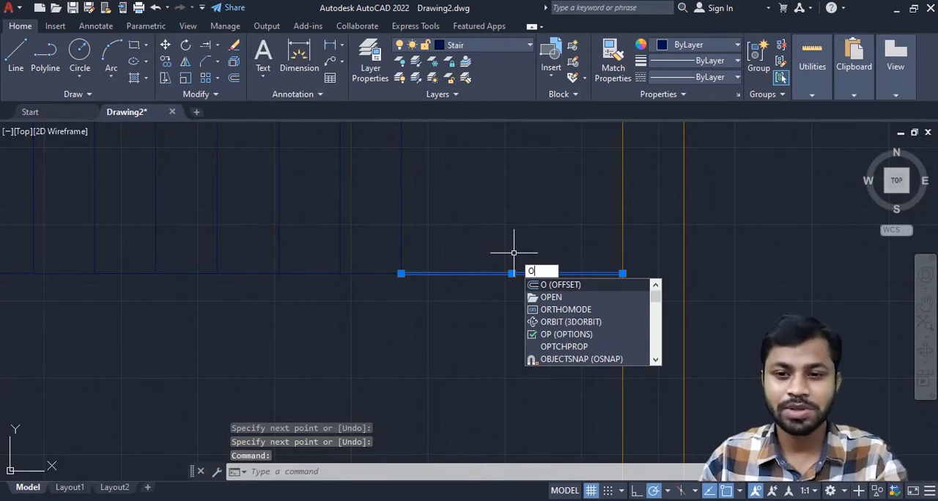
pyautogui.press('Escape')
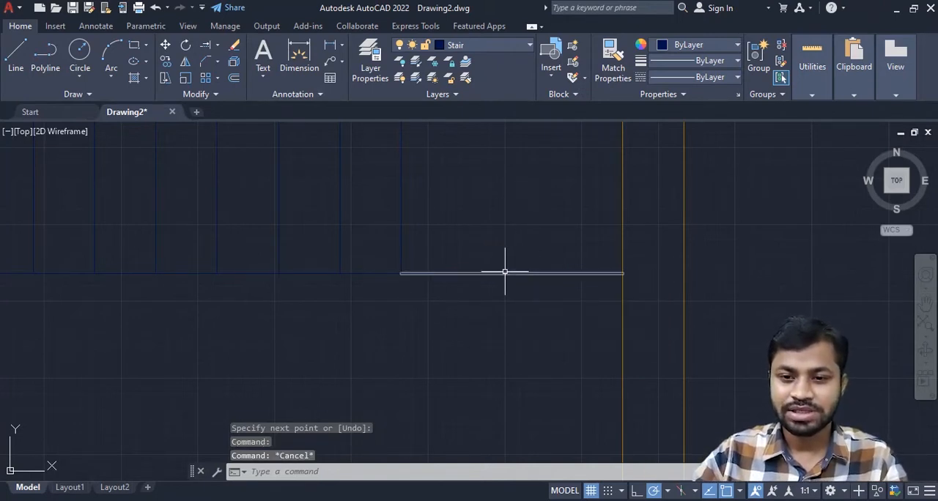
# - Make a rectangular array of the short horizontal stair line with 1 column and 6 rows spaced 10" apart
pyautogui.click(505, 271)
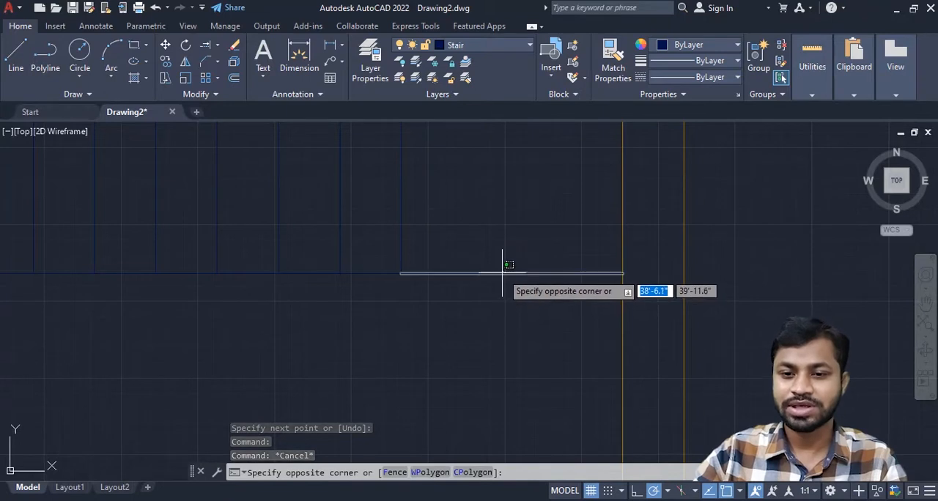
pyautogui.click(498, 272)
pyautogui.write('AR')
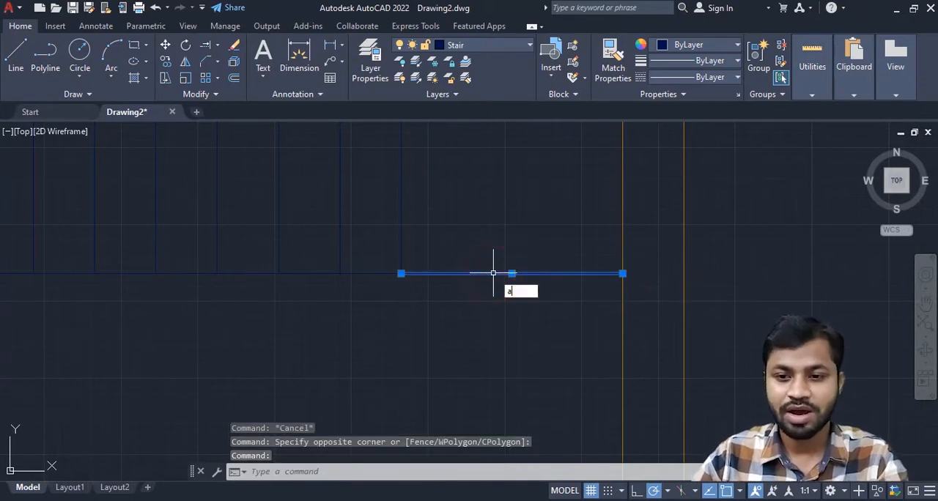
pyautogui.press('Return')
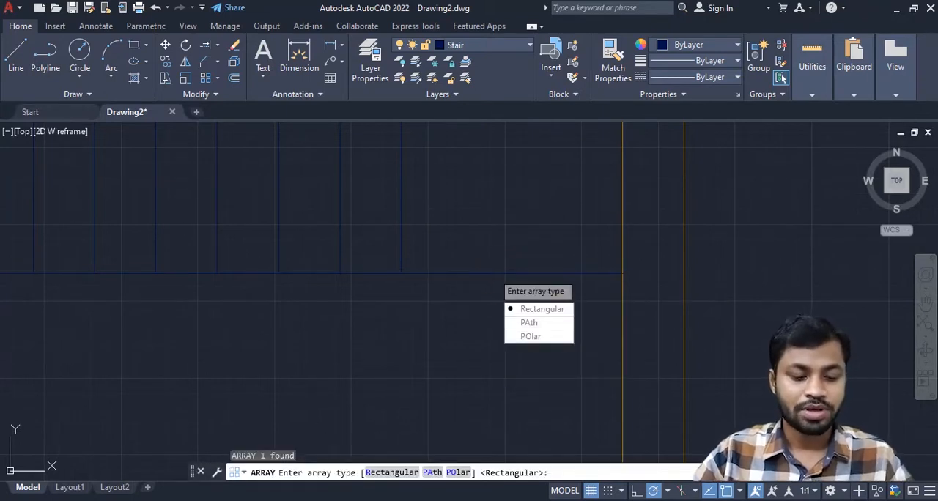
pyautogui.click(540, 309)
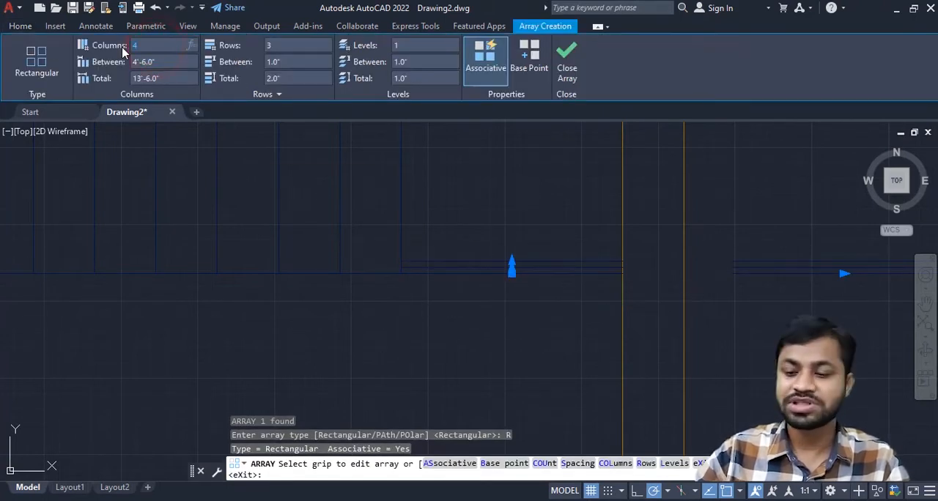
pyautogui.click(289, 46)
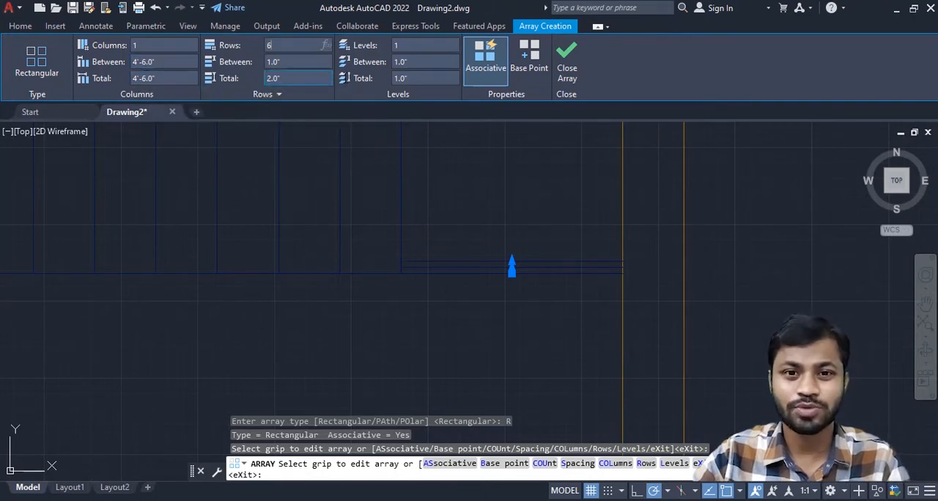
pyautogui.click(299, 58)
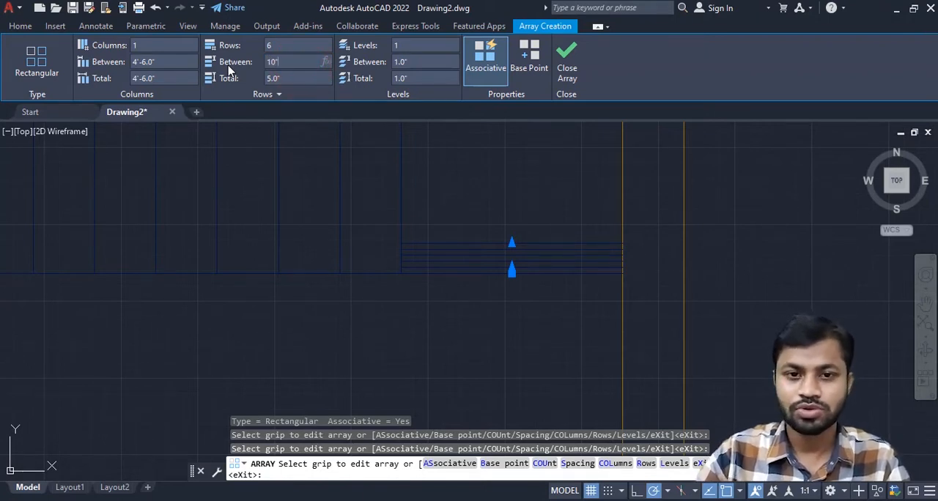
pyautogui.write('10')
pyautogui.press('Return')
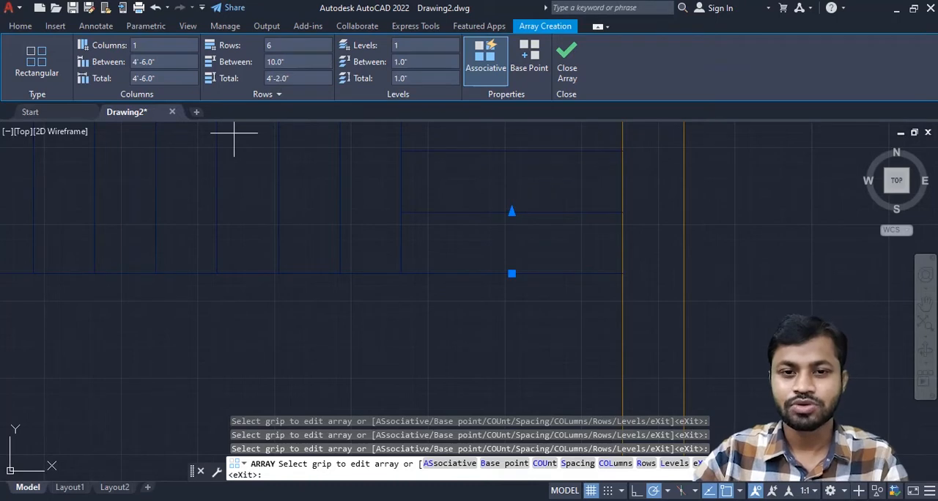
# - Set the array's row spacing to -10" so the treads run down along the right wall
pyautogui.scroll(-4, 438, 206)
pyautogui.moveTo(488, 232); pyautogui.dragTo(455, 287, button='middle')
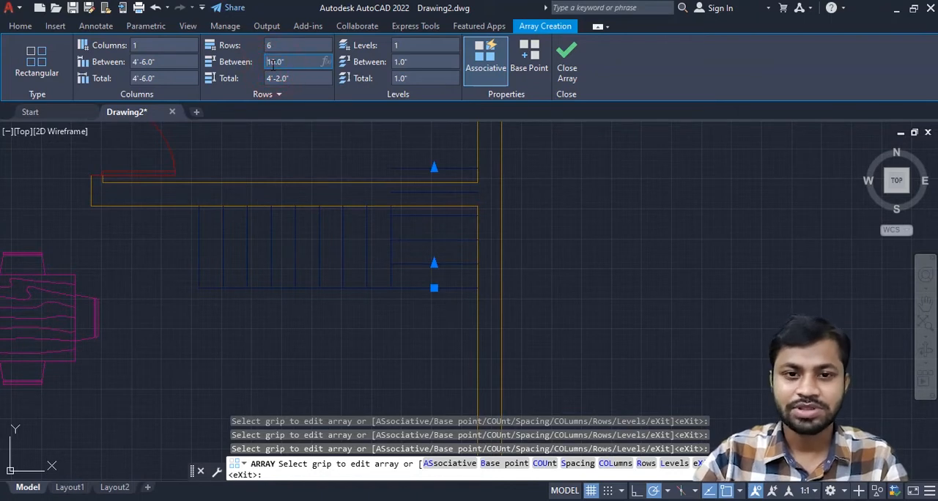
pyautogui.press('Return')
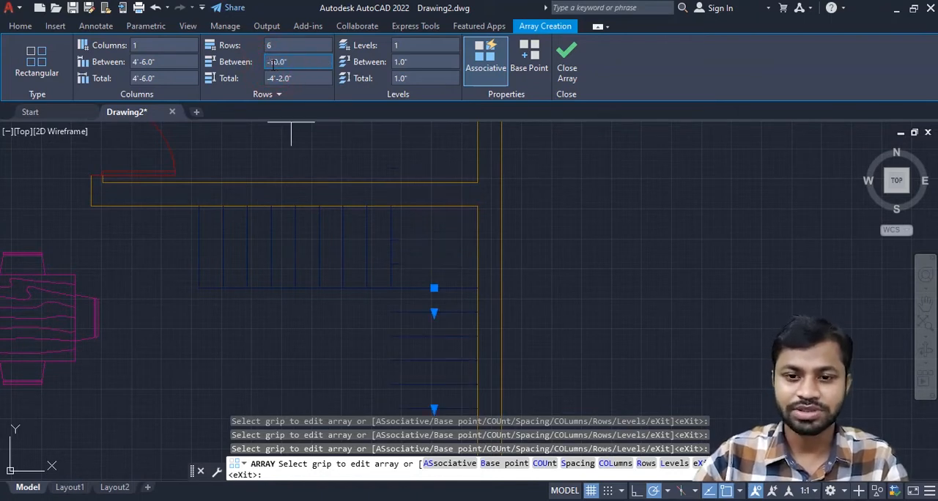
pyautogui.scroll(-6, 408, 156)
pyautogui.moveTo(449, 222)
pyautogui.mouseDown(button='middle')
pyautogui.moveTo(481, 176)
pyautogui.moveTo(504, 276)
pyautogui.mouseUp(button='middle')
pyautogui.scroll(4, 460, 178)
pyautogui.moveTo(438, 253); pyautogui.dragTo(436, 258, button='middle')
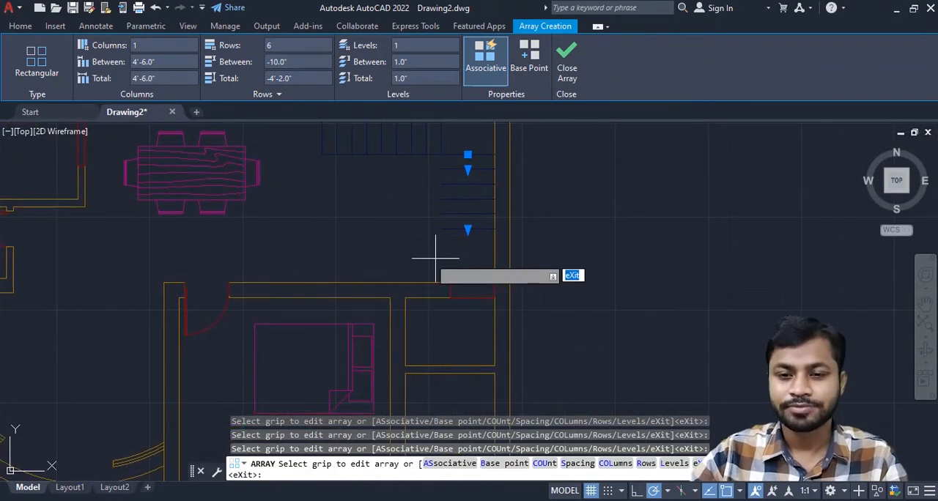
# - Draw a vertical line joining the left ends of the horizontal treads, from the first tread to the last
pyautogui.click(20, 26)
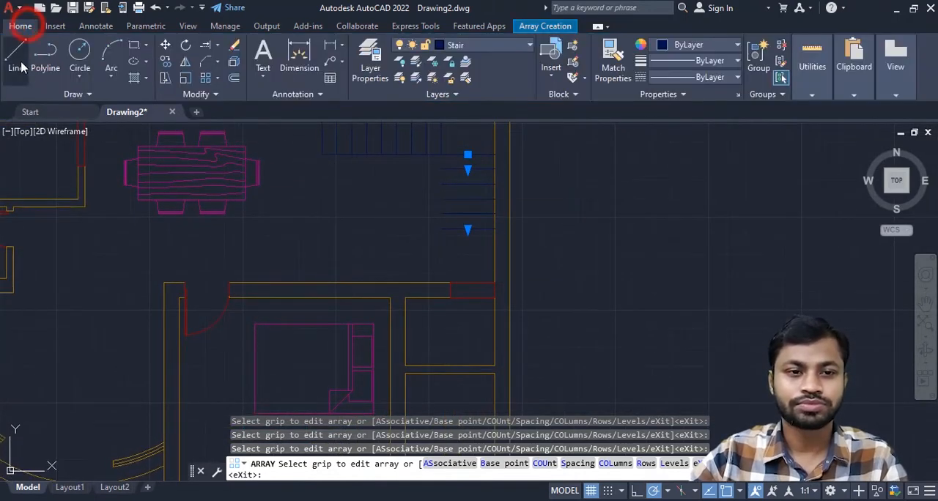
pyautogui.click(16, 55)
pyautogui.scroll(3, 389, 151)
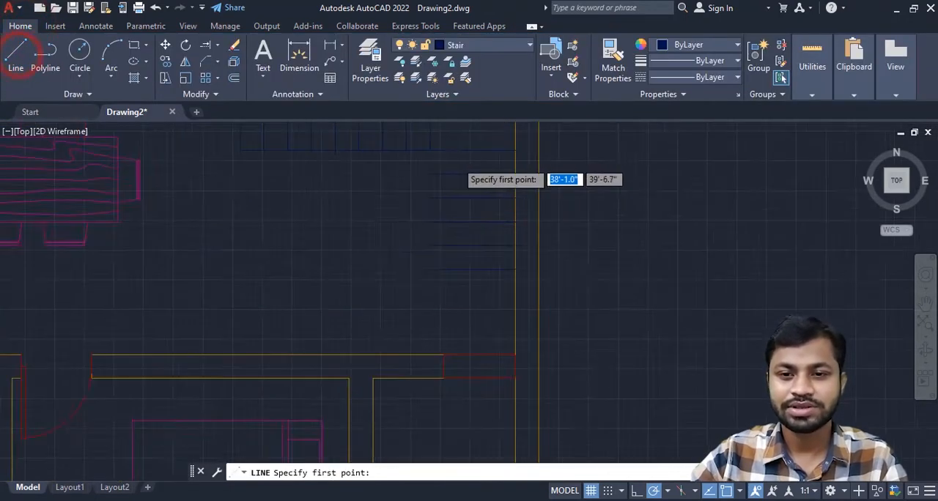
pyautogui.click(412, 144)
pyautogui.scroll(-2, 408, 379)
pyautogui.scroll(5, 418, 310)
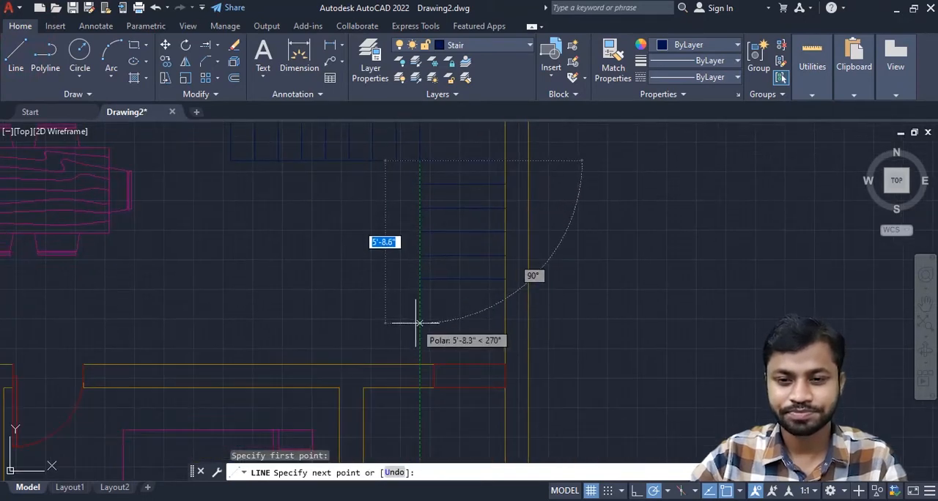
pyautogui.click(423, 213)
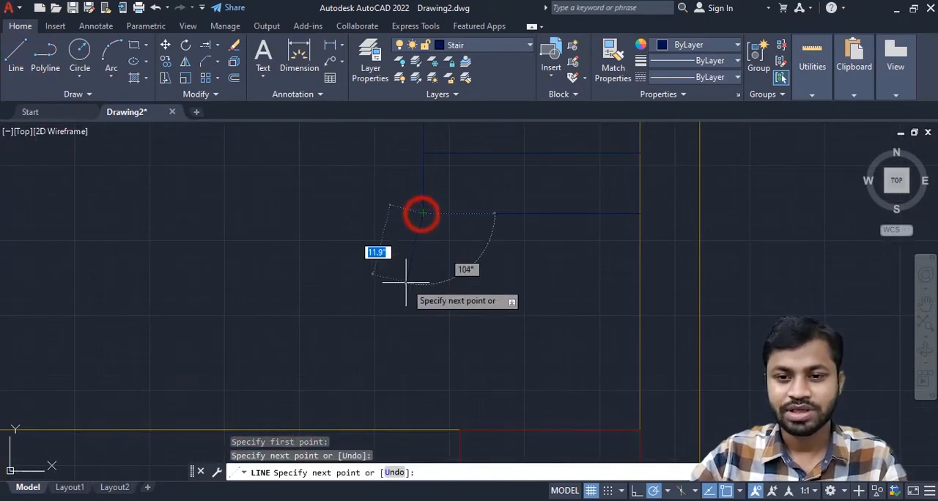
# - Continue the line straight down from the last horizontal tread to the upper face of the bedroom wall
pyautogui.scroll(-2, 432, 310)
pyautogui.moveTo(434, 310); pyautogui.dragTo(447, 233, button='middle')
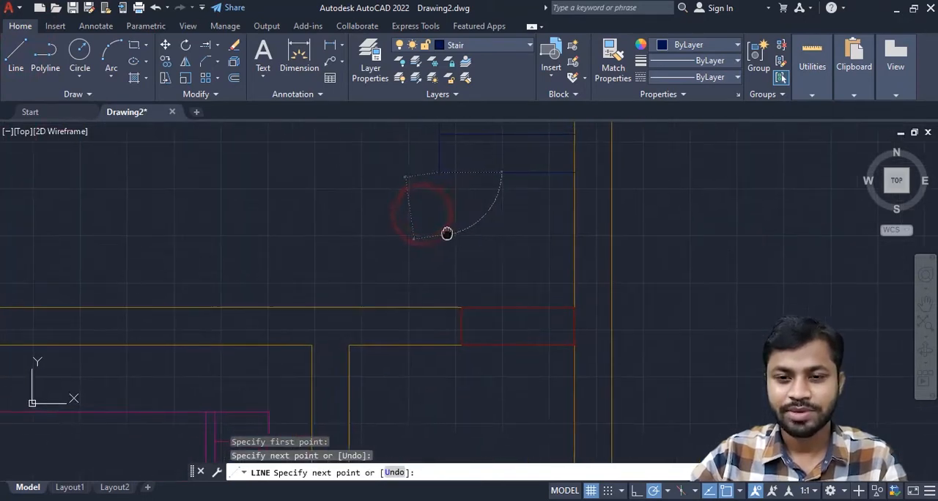
pyautogui.click(439, 307)
pyautogui.press('Return')
# - Make a rectangular array of the lower vertical stair line with 9 columns spaced 10" apart and 1 row
pyautogui.scroll(-3, 360, 268)
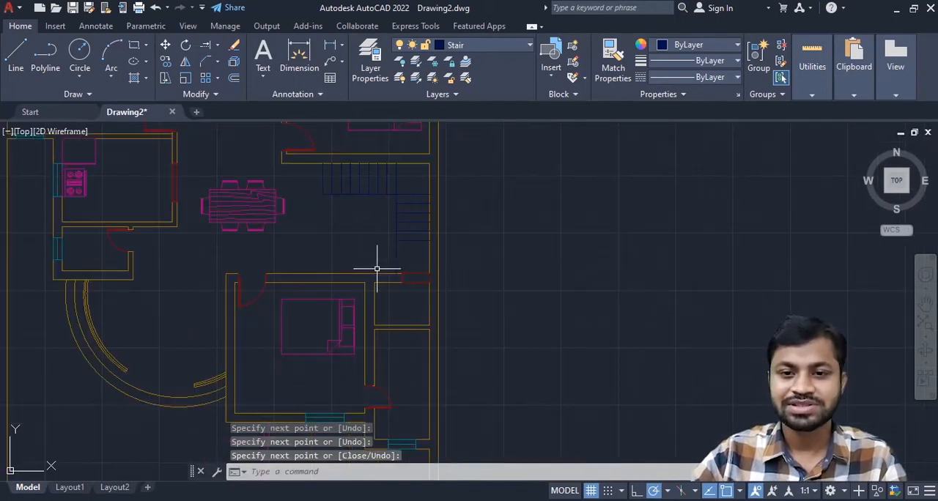
pyautogui.moveTo(376, 268); pyautogui.dragTo(477, 276, button='middle')
pyautogui.click(459, 261)
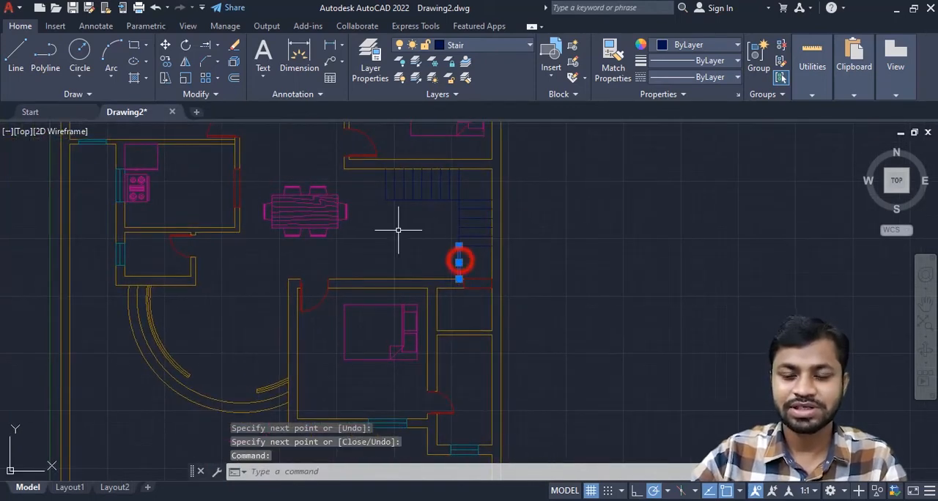
pyautogui.write('ar')
pyautogui.press('Return')
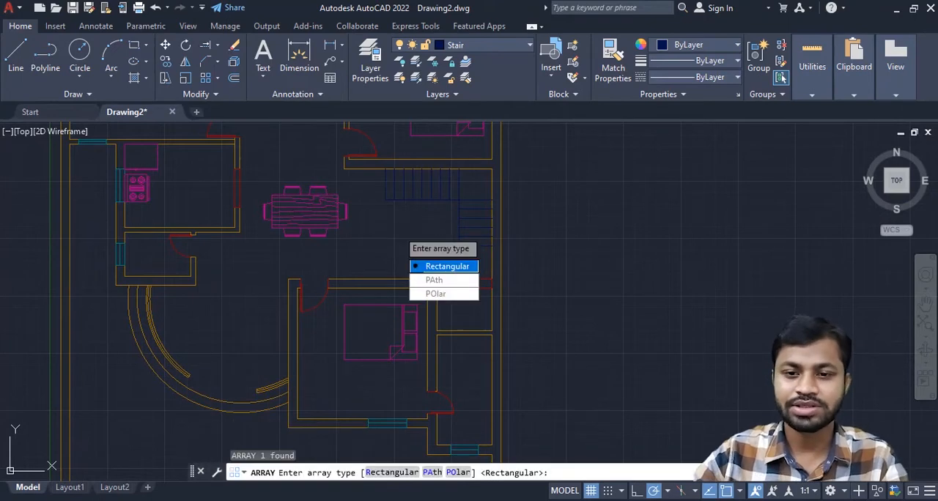
pyautogui.click(437, 267)
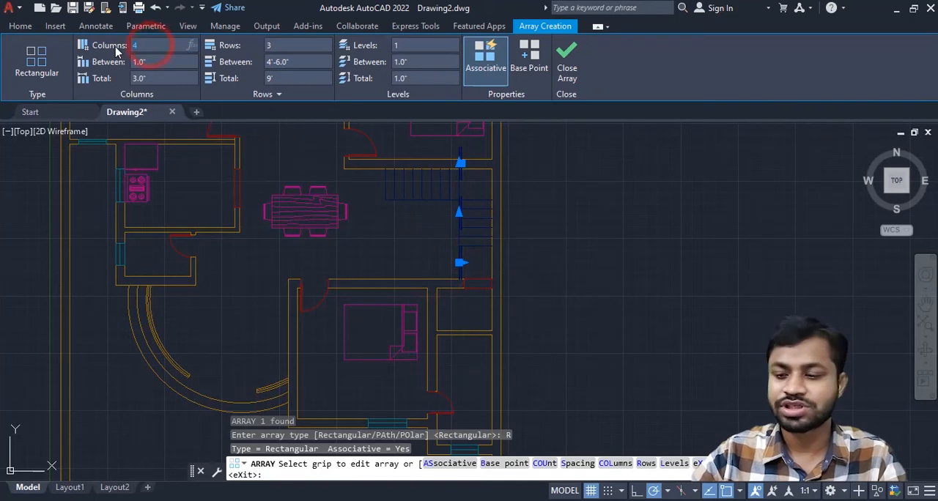
pyautogui.click(153, 61)
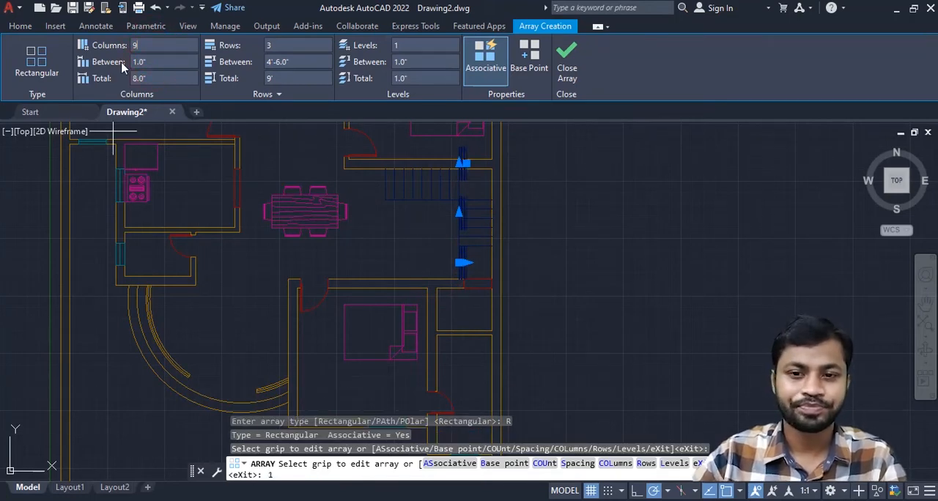
pyautogui.click(168, 65)
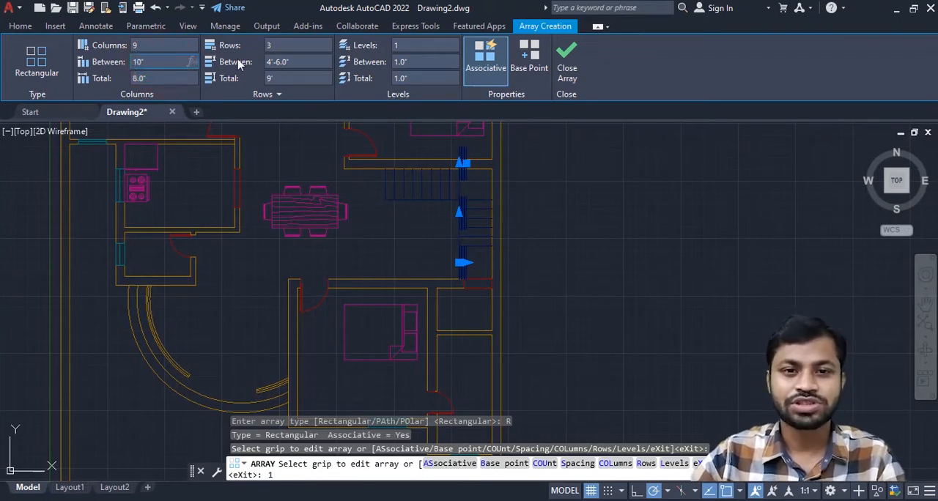
pyautogui.click(282, 46)
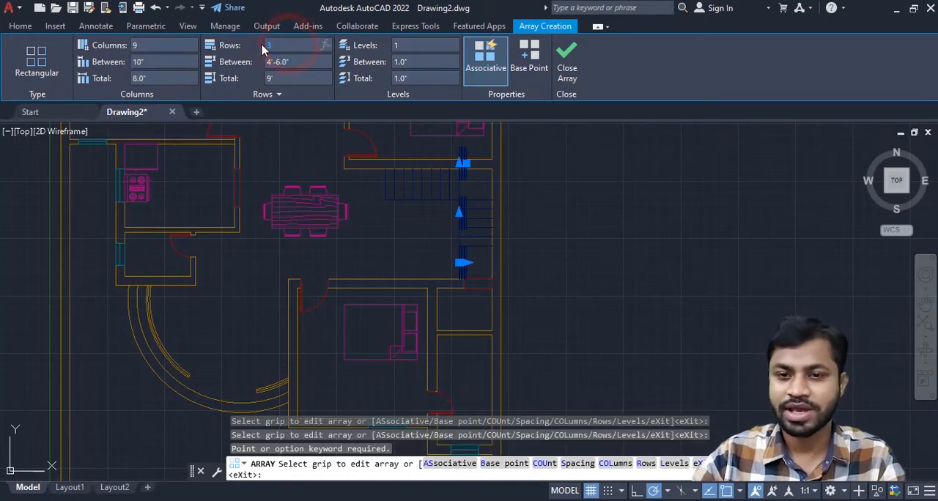
pyautogui.click(140, 49)
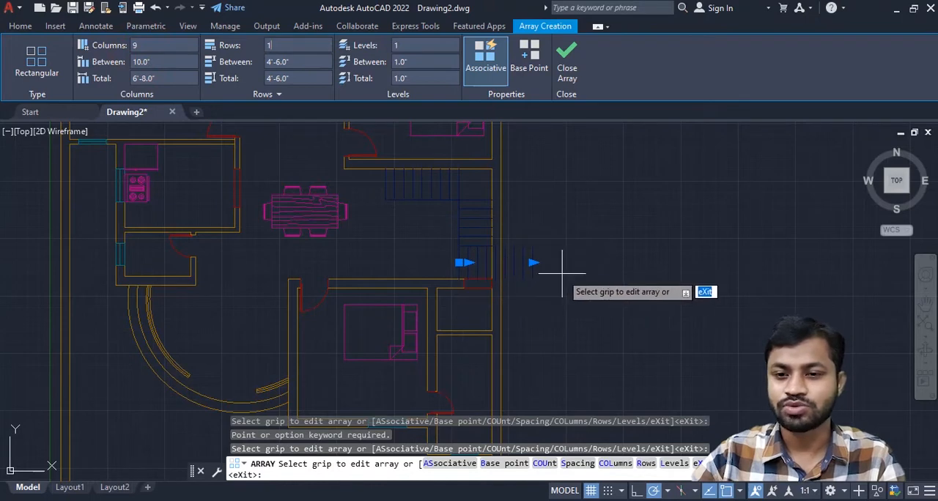
# - Set the array's column spacing to -10" so the treads run left along the bedroom wall, and finish the array
pyautogui.scroll(2, 562, 274)
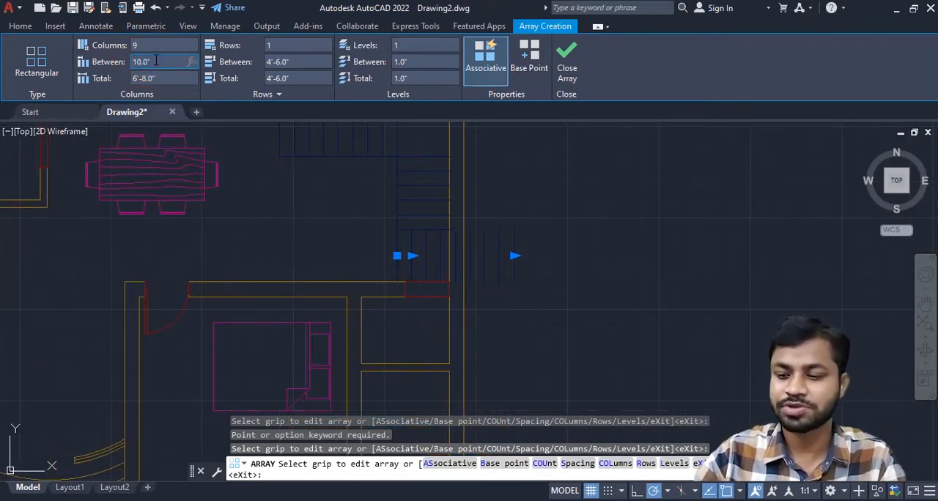
pyautogui.press('Return')
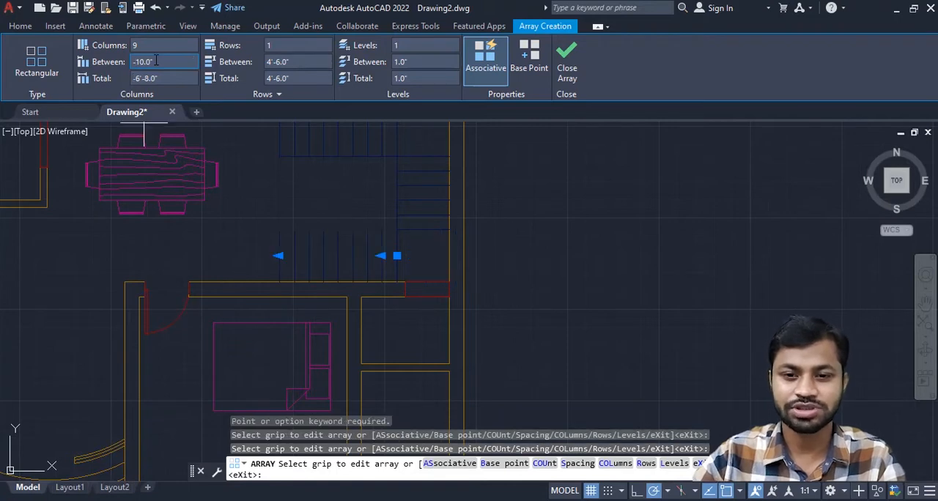
pyautogui.click(569, 62)
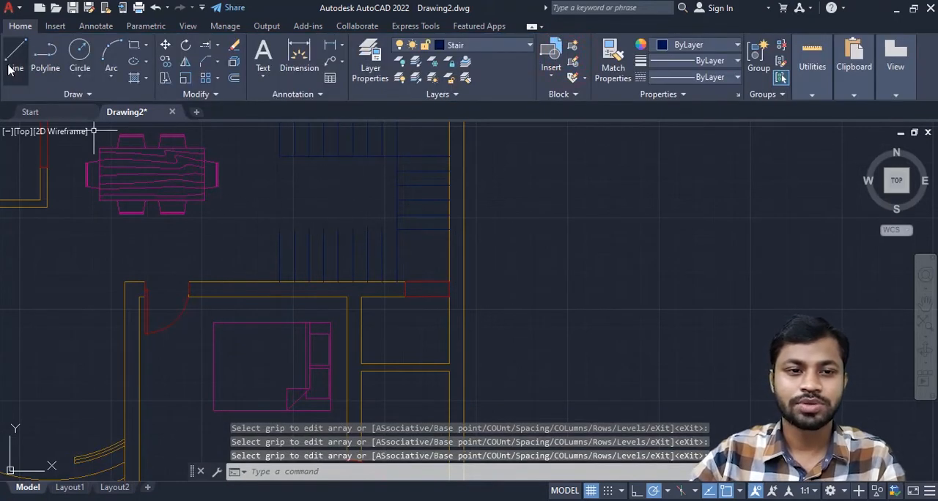
# - Draw a horizontal line joining the upper ends of the lower flight's treads, from the rightmost tread to the leftmost
pyautogui.click(11, 68)
pyautogui.scroll(2, 147, 209)
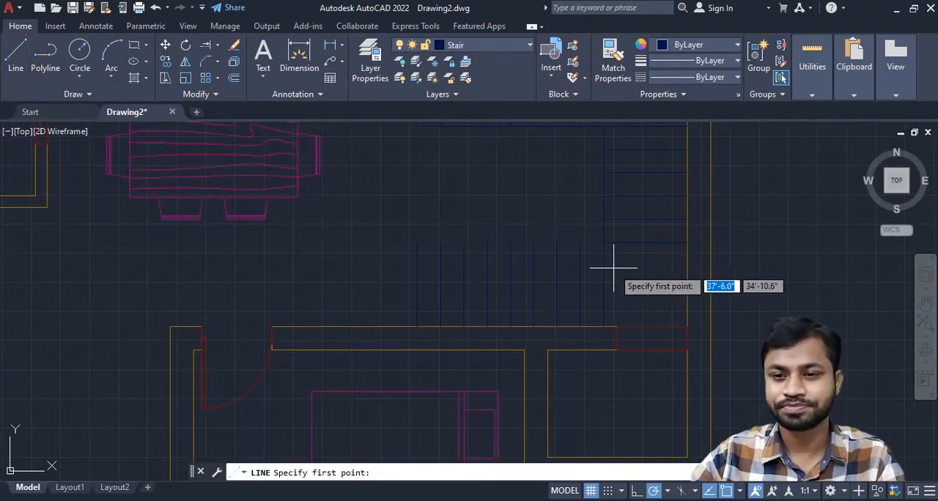
pyautogui.click(603, 242)
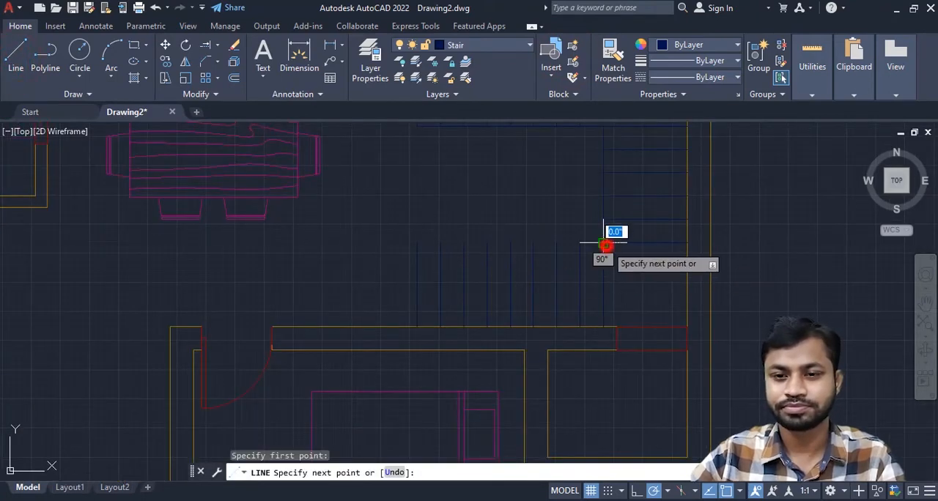
pyautogui.click(417, 243)
pyautogui.press('Return')
# - Add a horizontal multileader across the upper flight, from the seventh tread line to the leftmost tread, with the text UP, and select it
pyautogui.scroll(-4, 409, 203)
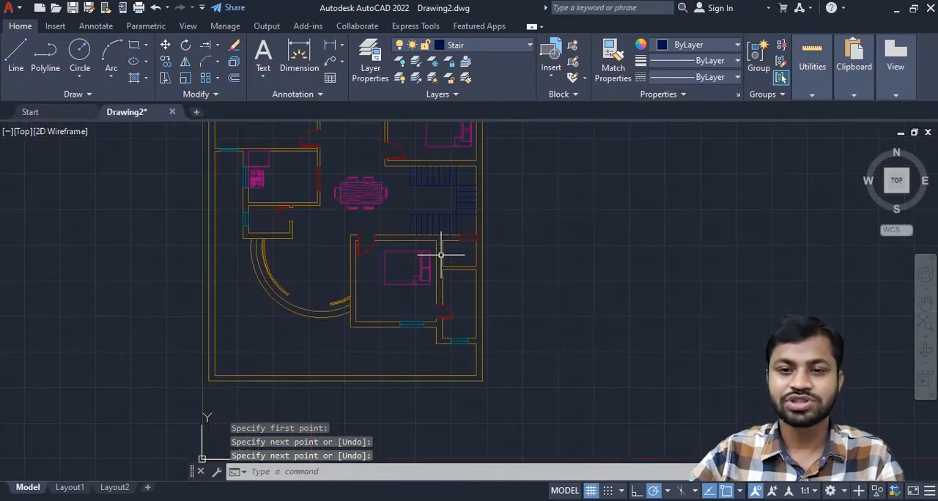
pyautogui.moveTo(440, 255); pyautogui.dragTo(510, 262, button='middle')
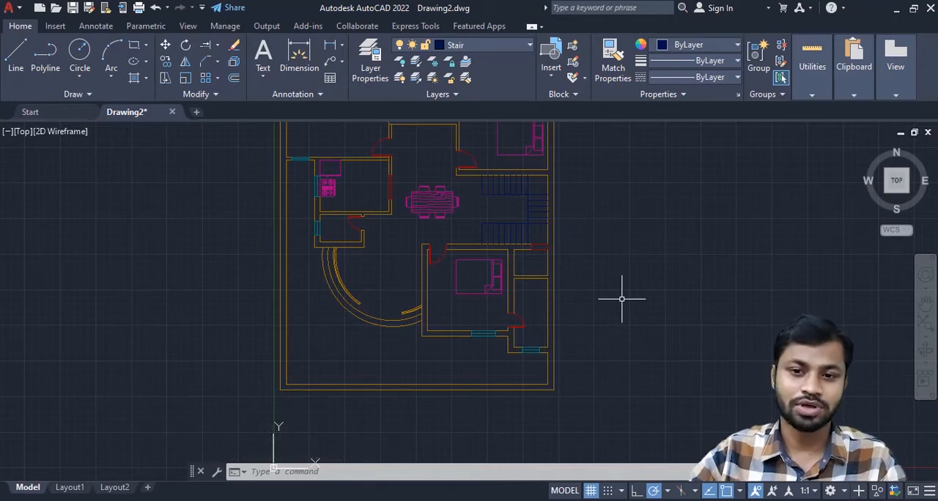
pyautogui.scroll(-4, 622, 299)
pyautogui.scroll(7, 597, 307)
pyautogui.click(96, 25)
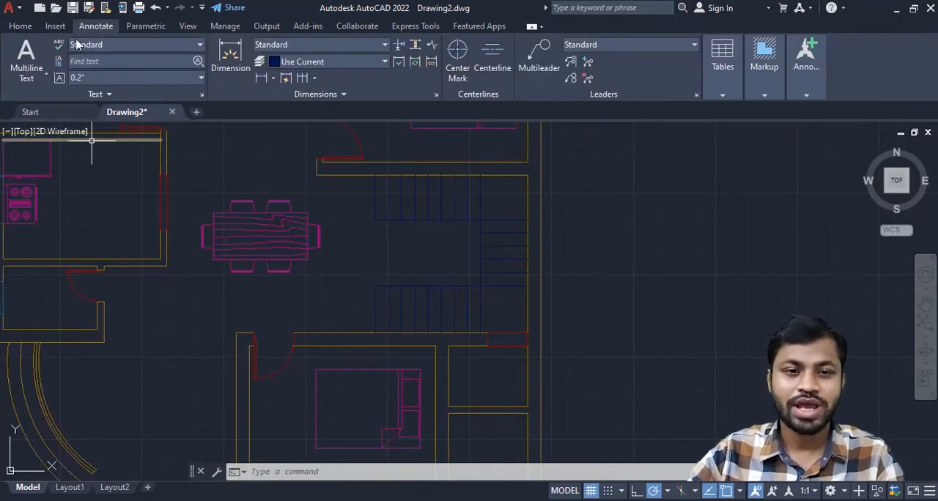
pyautogui.click(536, 66)
pyautogui.scroll(5, 410, 209)
pyautogui.moveTo(413, 209); pyautogui.dragTo(408, 326, button='middle')
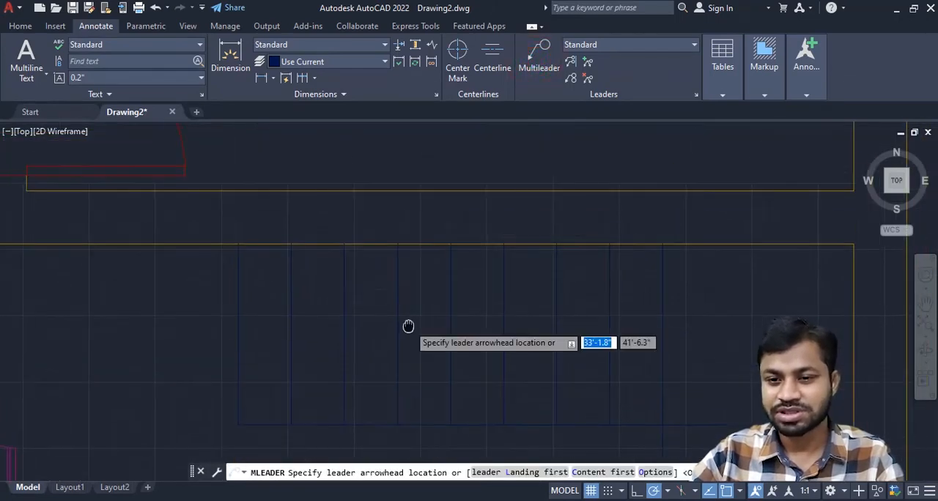
pyautogui.click(555, 334)
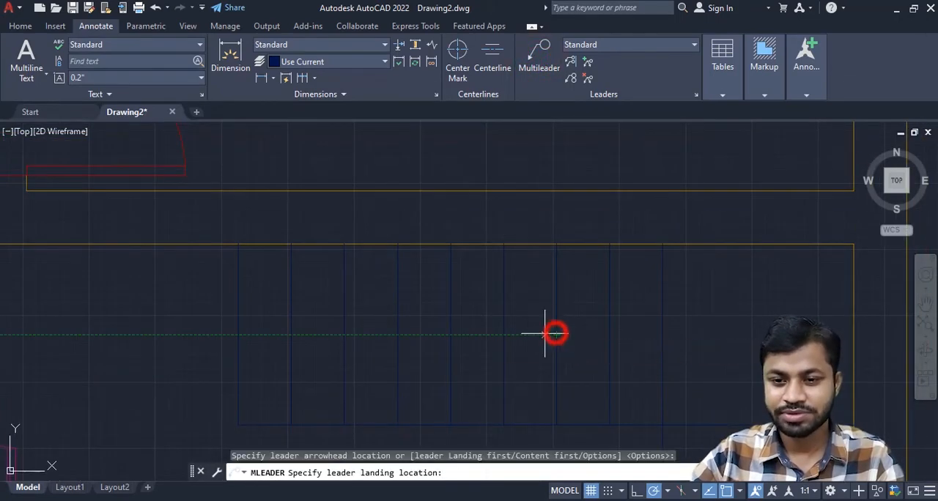
pyautogui.click(234, 336)
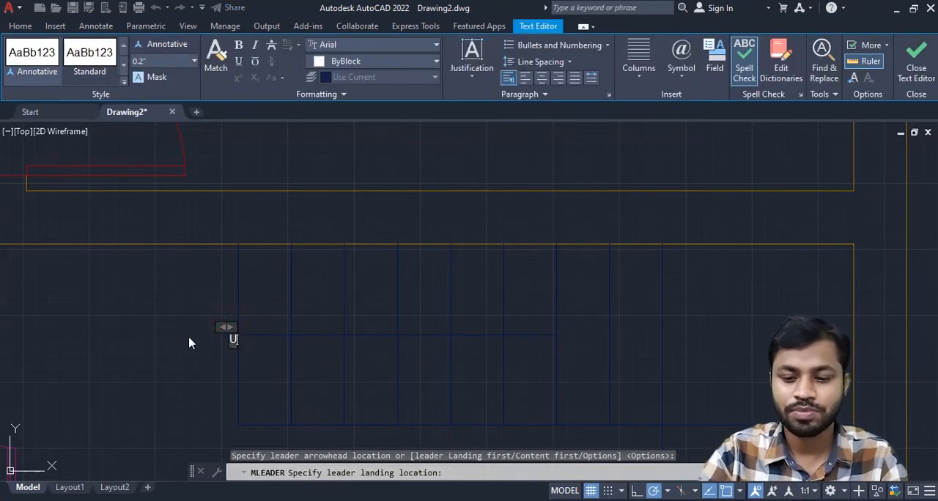
pyautogui.click(372, 264)
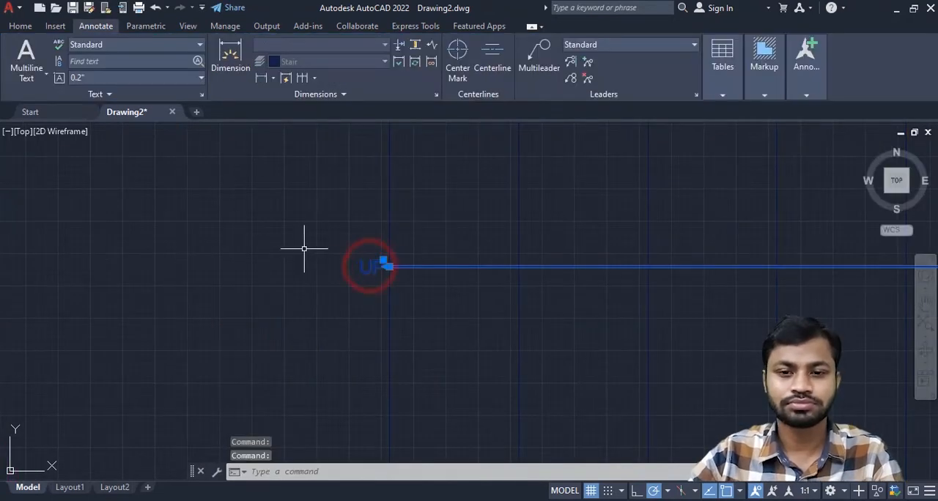
# - Set the height of the multileader's UP text to 10" and finish editing the text
pyautogui.doubleClick(366, 265)
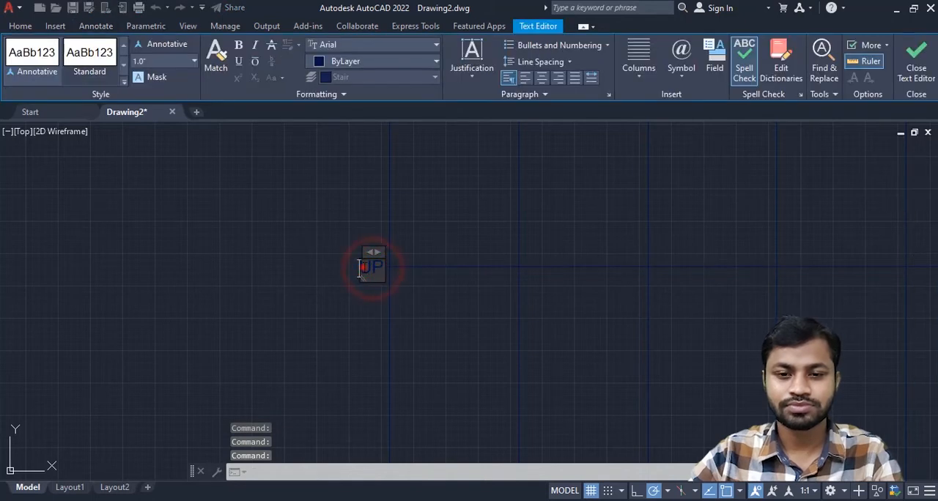
pyautogui.click(364, 268)
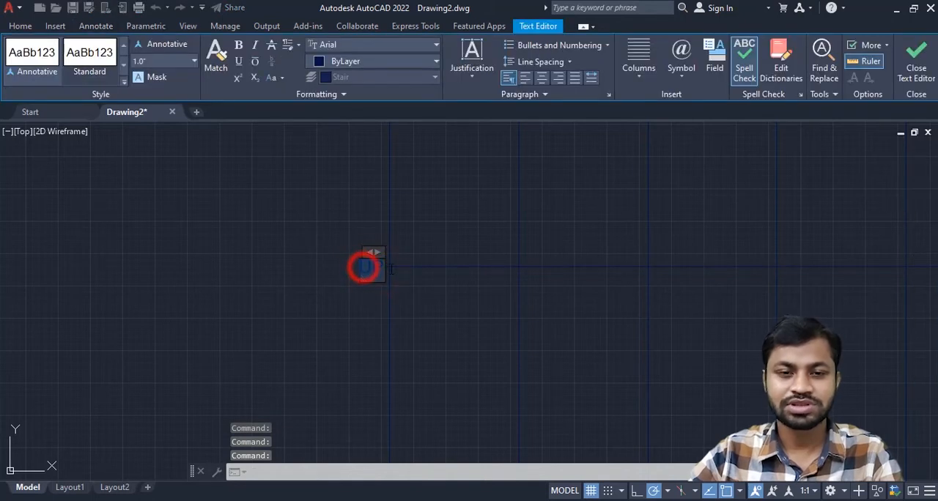
pyautogui.click(168, 60)
pyautogui.write("10'")
pyautogui.press('Return')
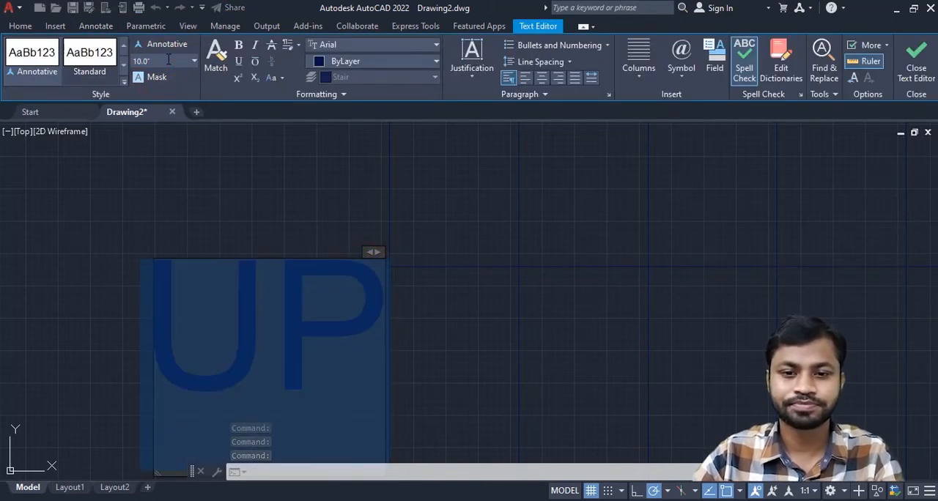
pyautogui.click(913, 68)
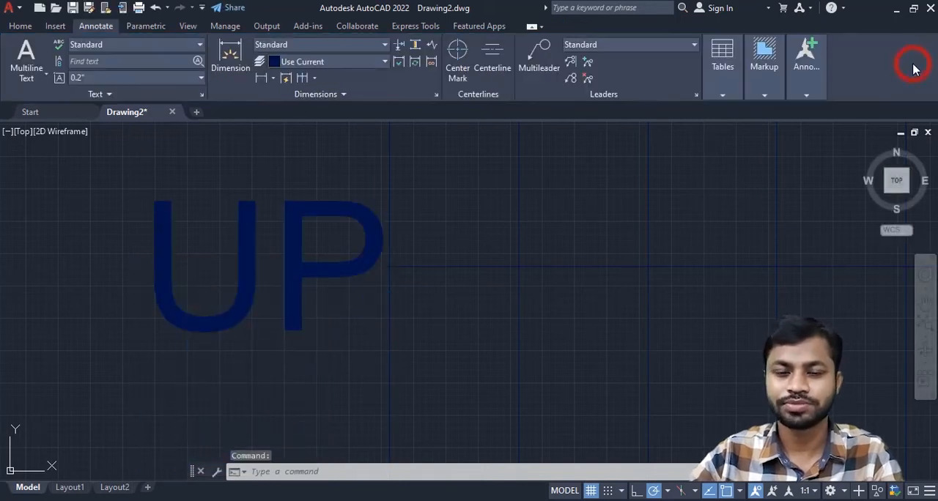
# - Set the arrowhead size of the Standard multileader style to 10" and make the style current
pyautogui.scroll(-5, 669, 304)
pyautogui.scroll(3, 523, 272)
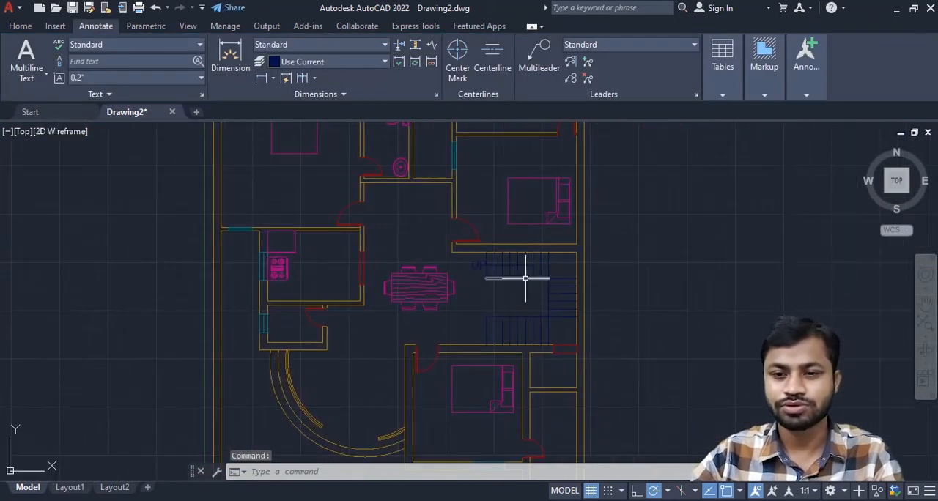
pyautogui.moveTo(530, 257); pyautogui.dragTo(420, 293, button='middle')
pyautogui.scroll(4, 502, 293)
pyautogui.scroll(6, 314, 285)
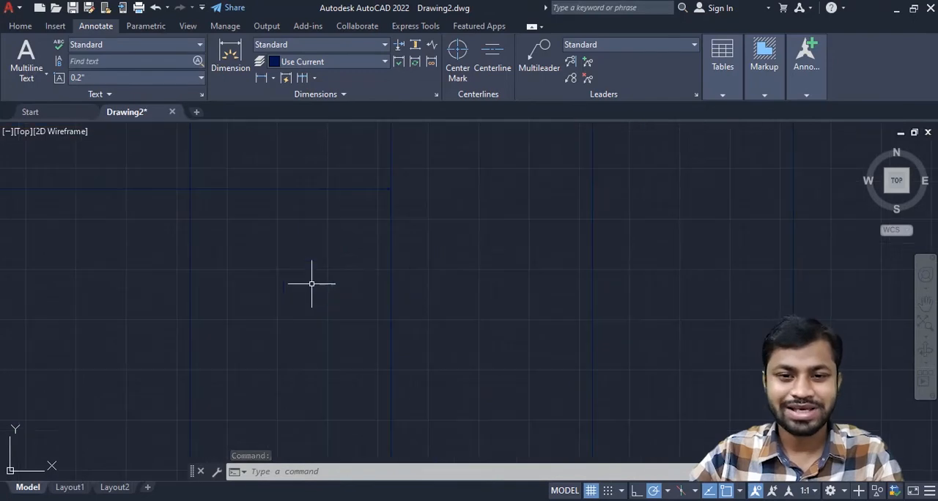
pyautogui.moveTo(333, 295); pyautogui.dragTo(420, 327, button='middle')
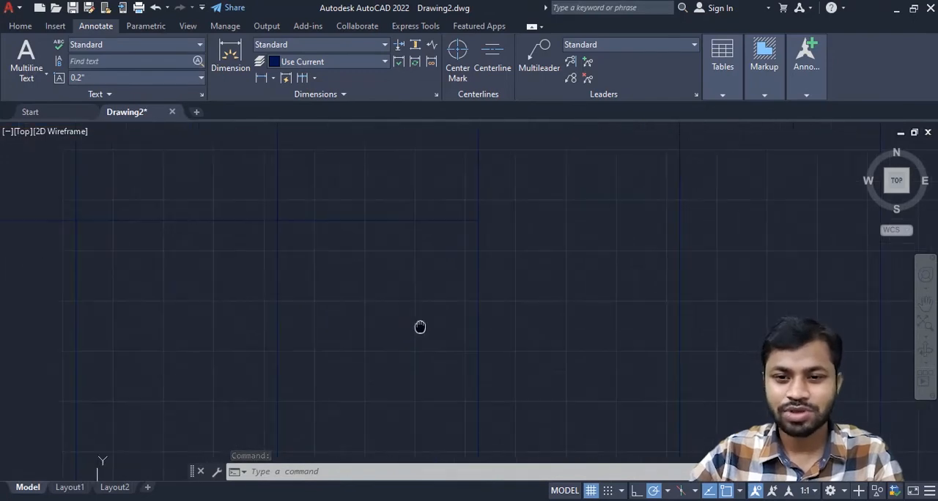
pyautogui.click(455, 221)
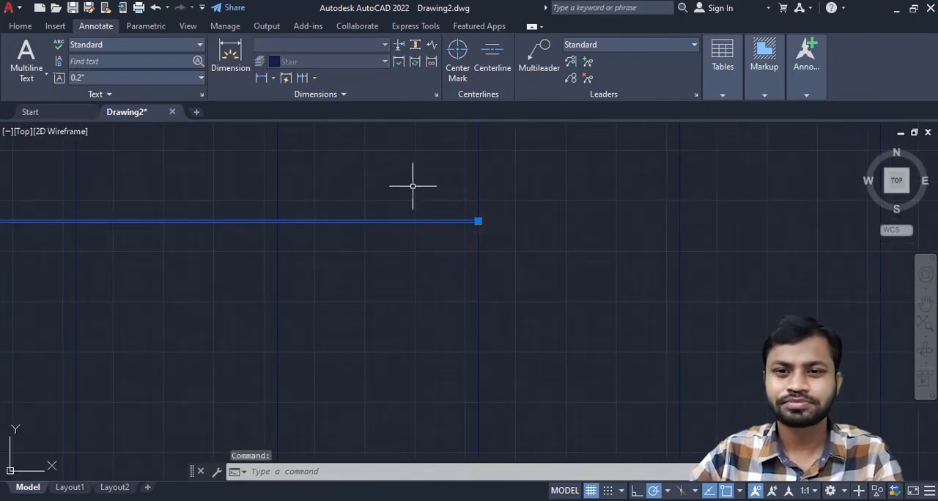
pyautogui.scroll(-2, 410, 223)
pyautogui.moveTo(411, 223); pyautogui.dragTo(392, 170, button='middle')
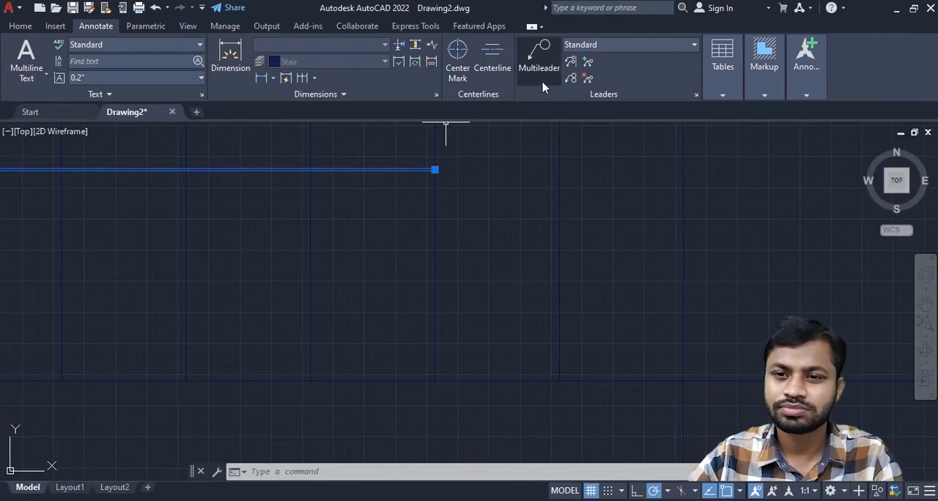
pyautogui.click(695, 96)
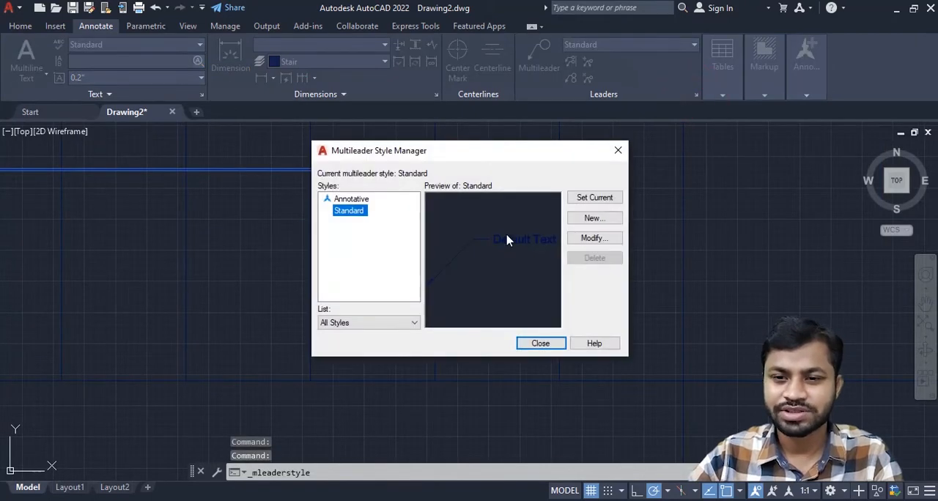
pyautogui.click(597, 239)
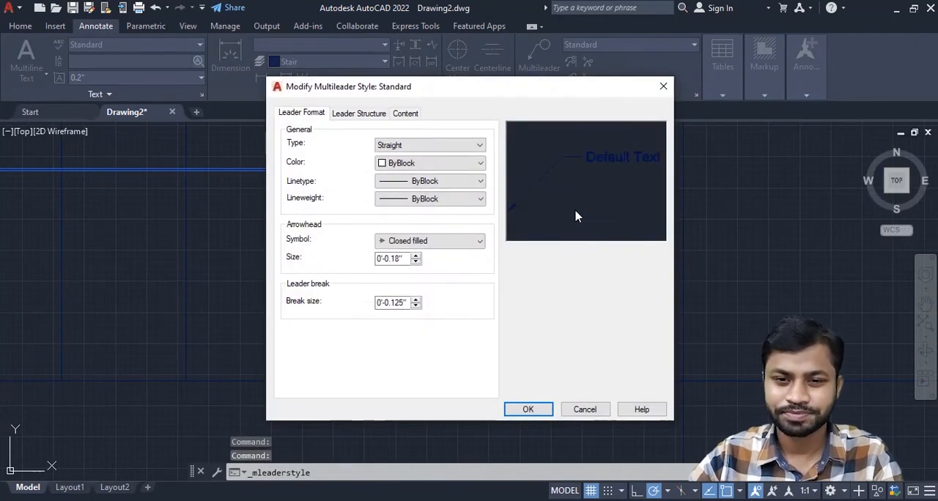
pyautogui.doubleClick(405, 259)
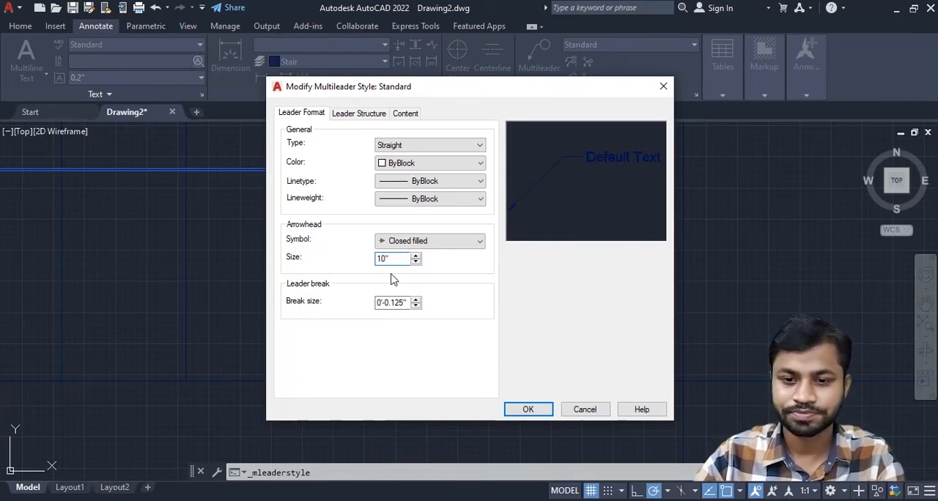
pyautogui.click(528, 410)
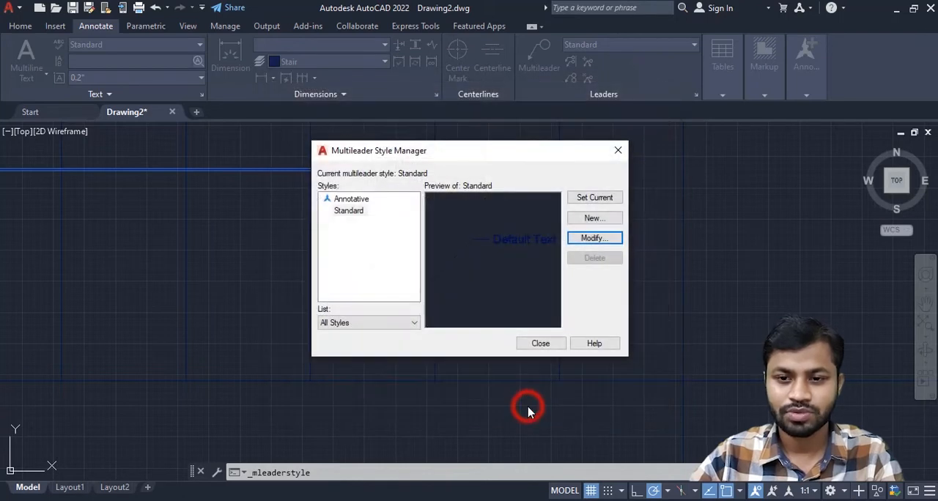
pyautogui.click(542, 342)
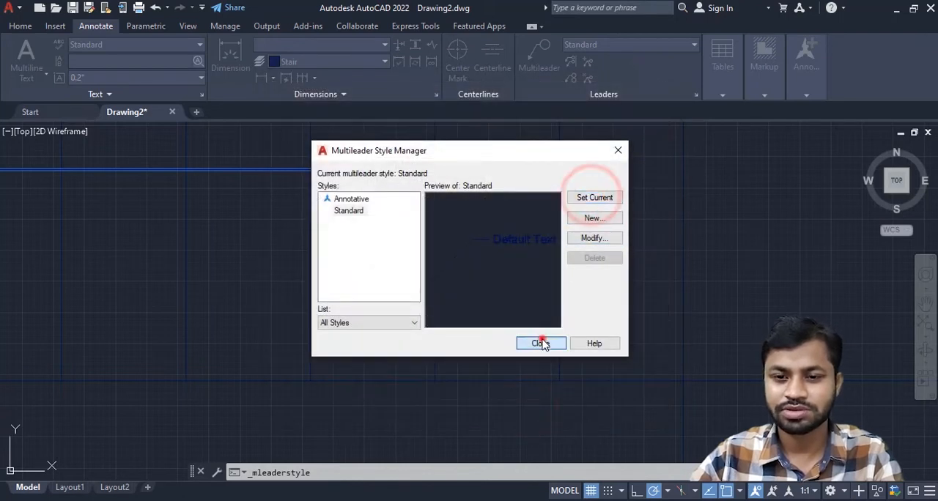
pyautogui.scroll(-2, 483, 314)
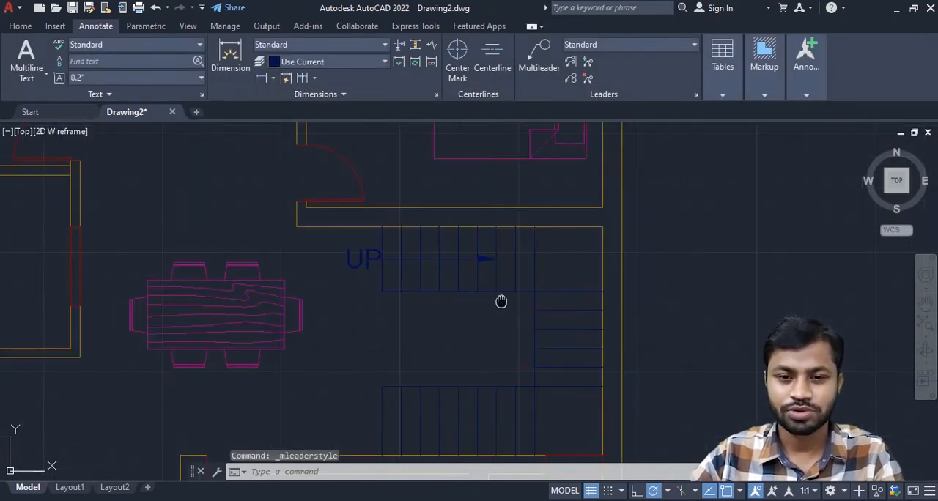
pyautogui.scroll(-3, 501, 301)
pyautogui.scroll(2, 498, 310)
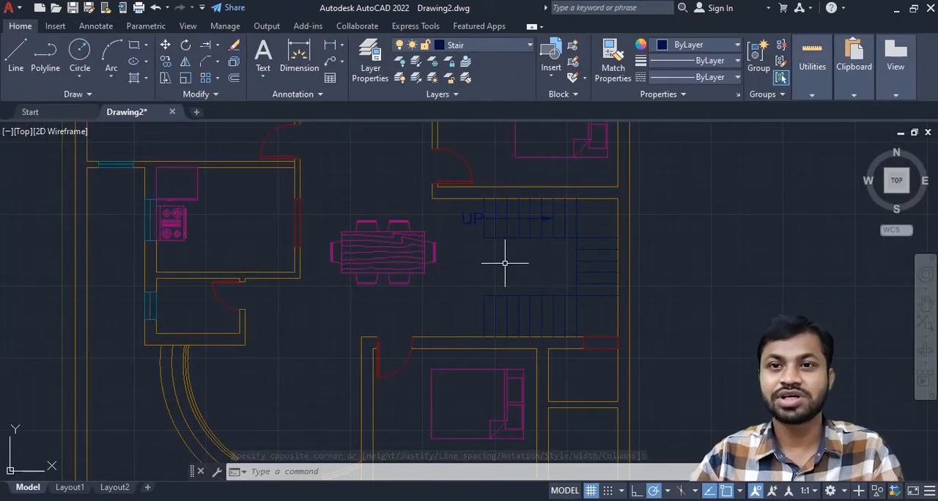
pyautogui.scroll(-5, 484, 261)
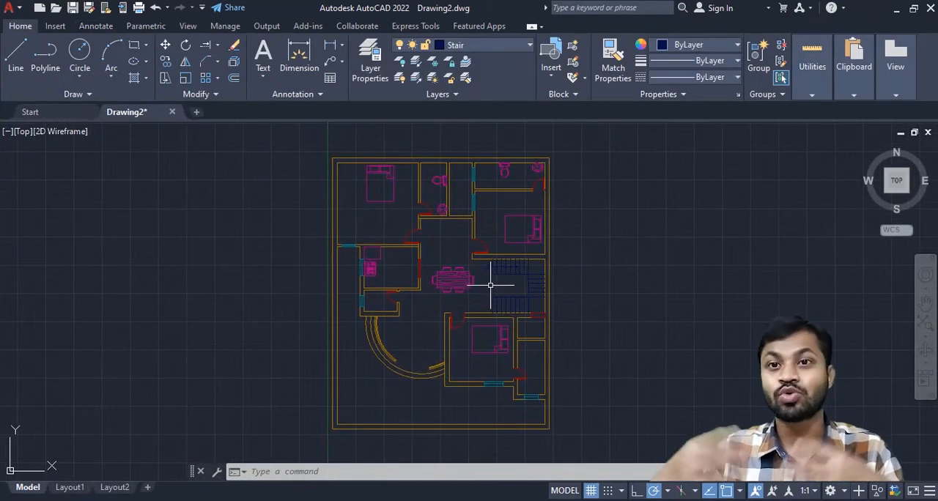
pyautogui.scroll(4, 405, 236)
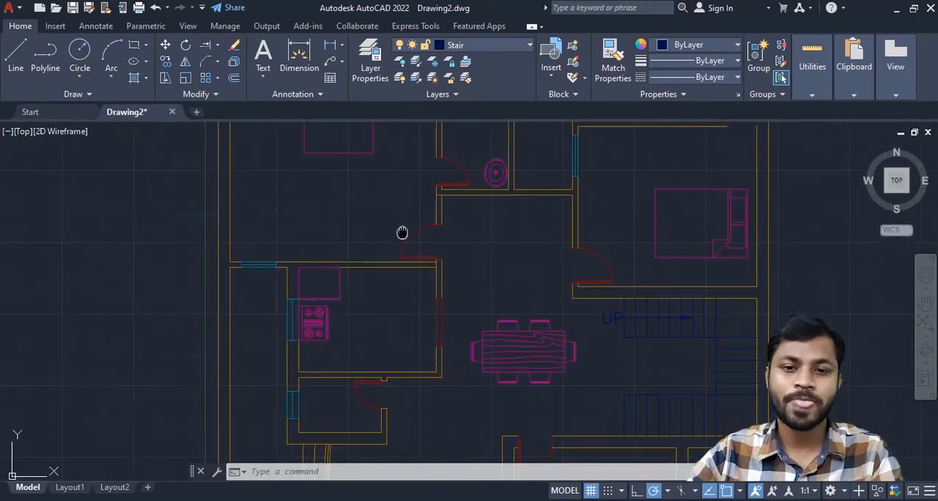
pyautogui.click(103, 26)
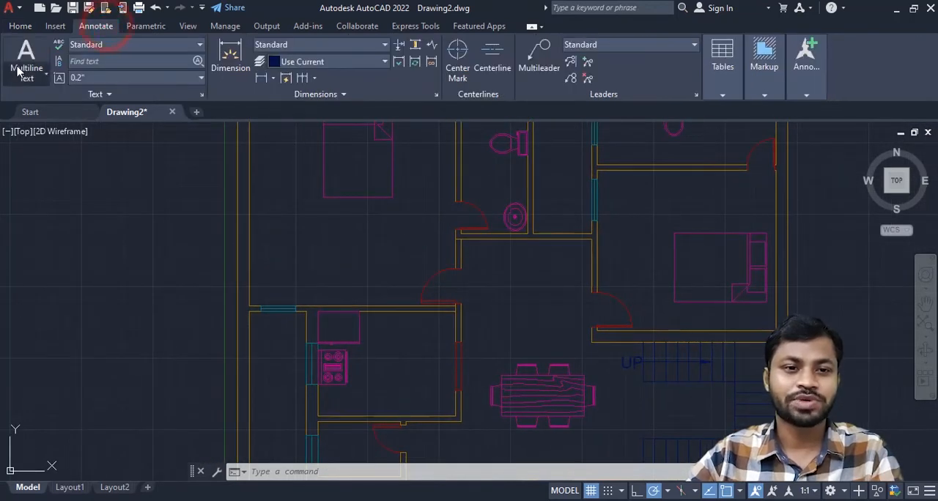
pyautogui.click(20, 26)
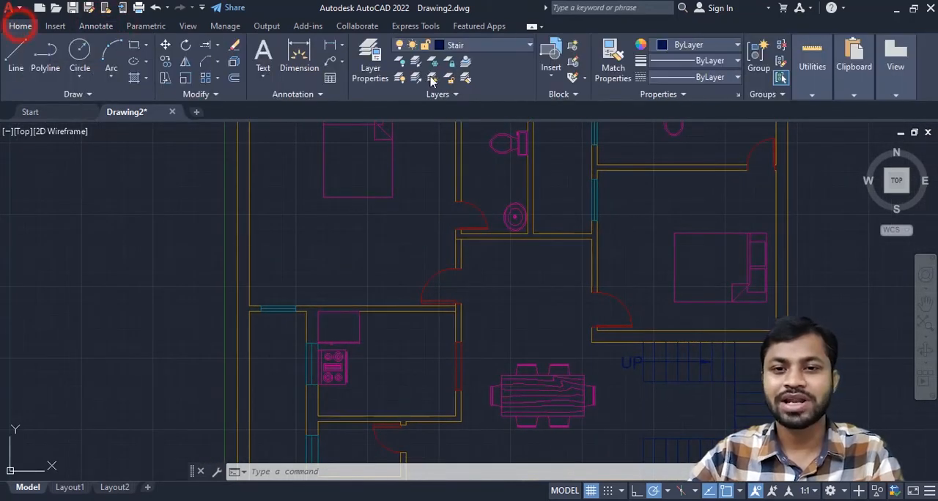
# - Create a layer named Text with index color 128 and make it the current layer
pyautogui.click(372, 62)
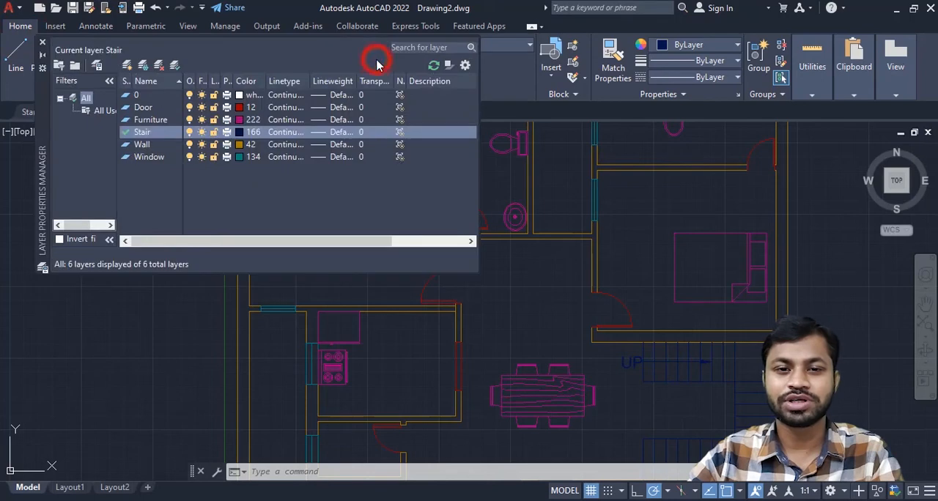
pyautogui.click(130, 66)
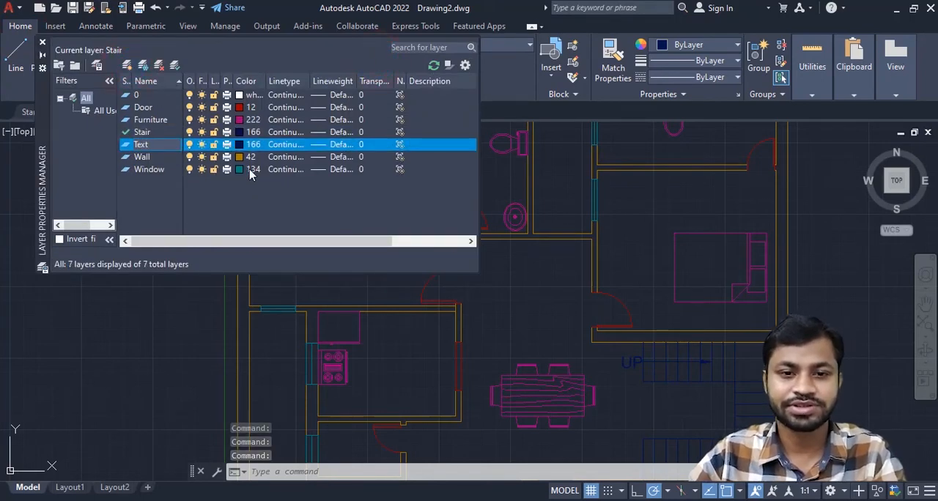
pyautogui.click(239, 144)
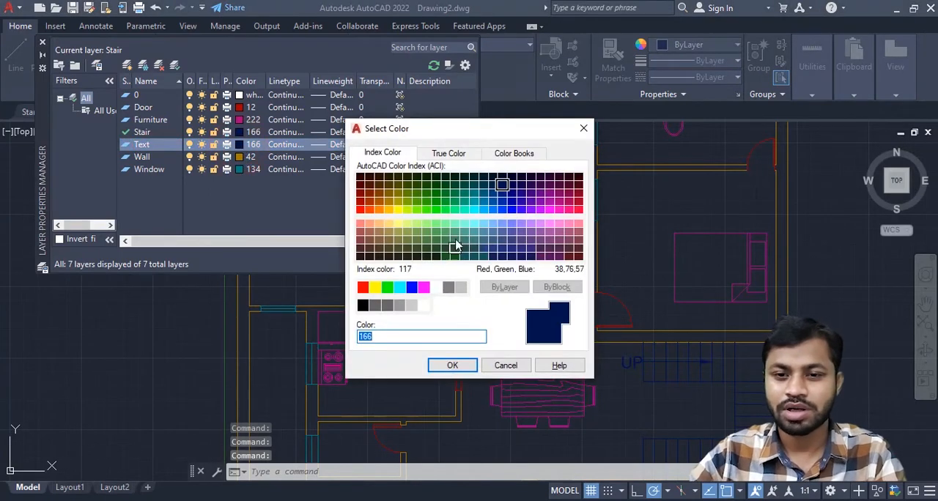
pyautogui.click(551, 188)
pyautogui.click(521, 176)
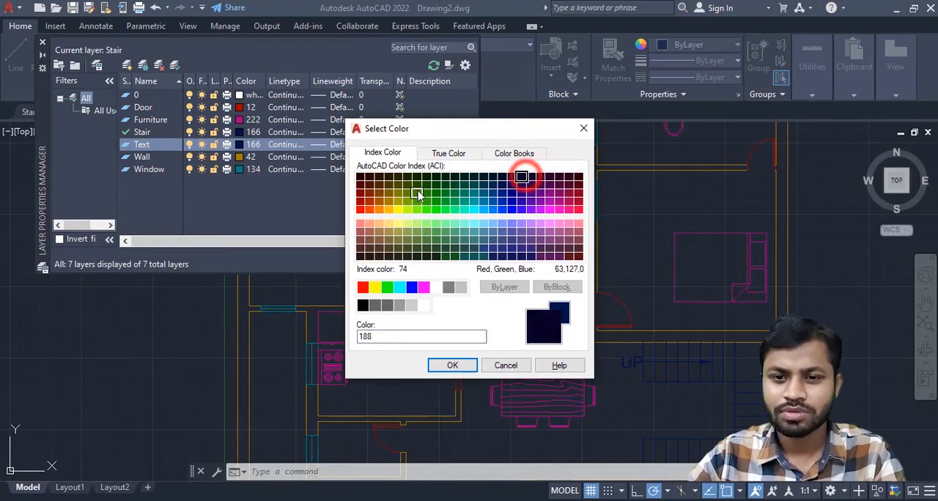
pyautogui.click(378, 176)
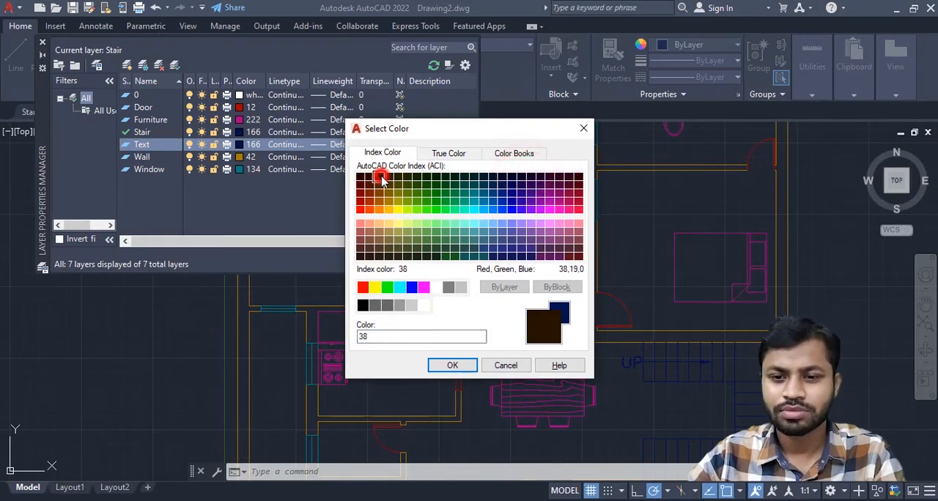
pyautogui.click(449, 183)
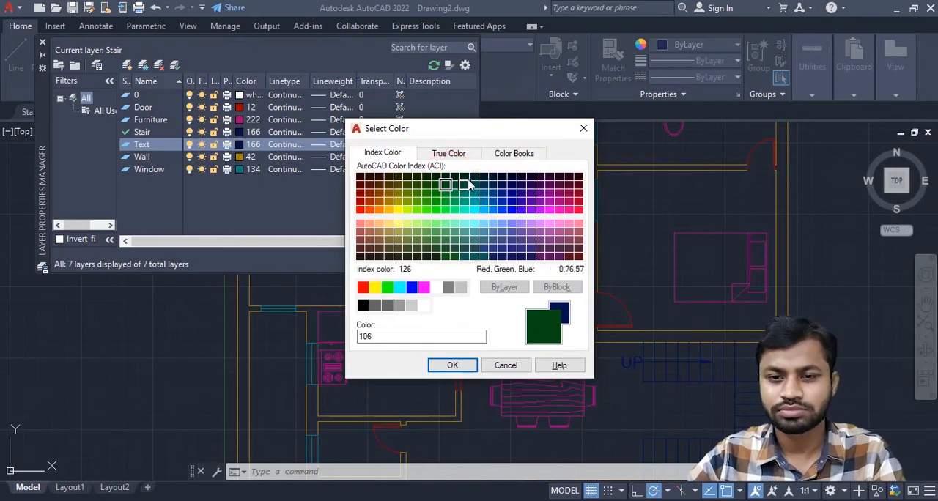
pyautogui.click(466, 180)
pyautogui.click(452, 364)
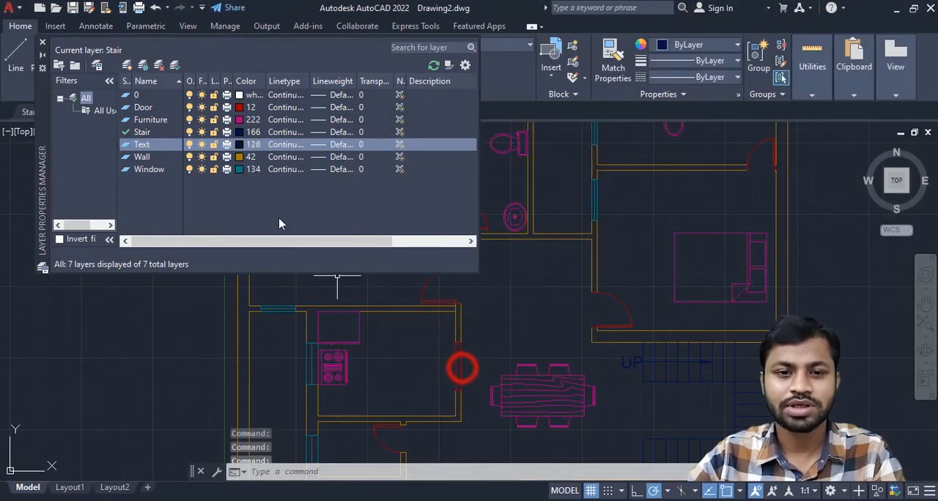
pyautogui.click(125, 147)
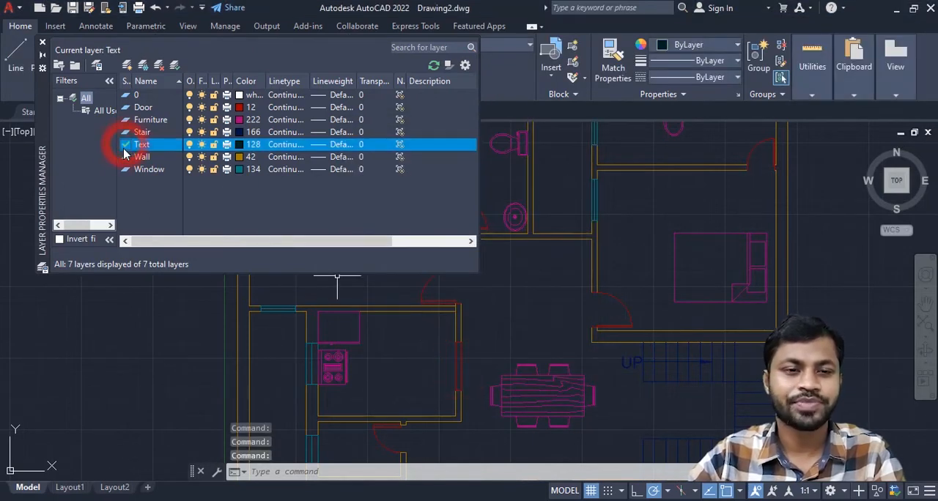
pyautogui.click(42, 43)
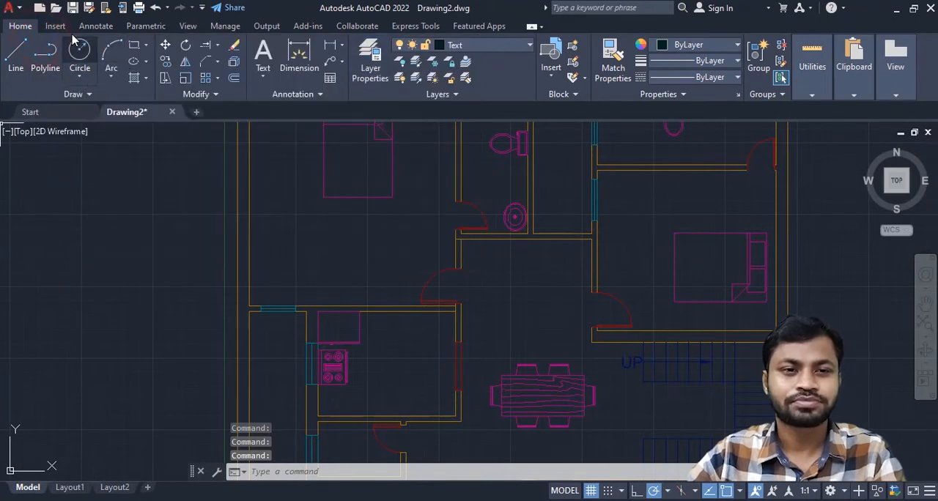
# - Add multiline text reading BED ROOM below the bed in the upper-left bedroom
pyautogui.click(93, 27)
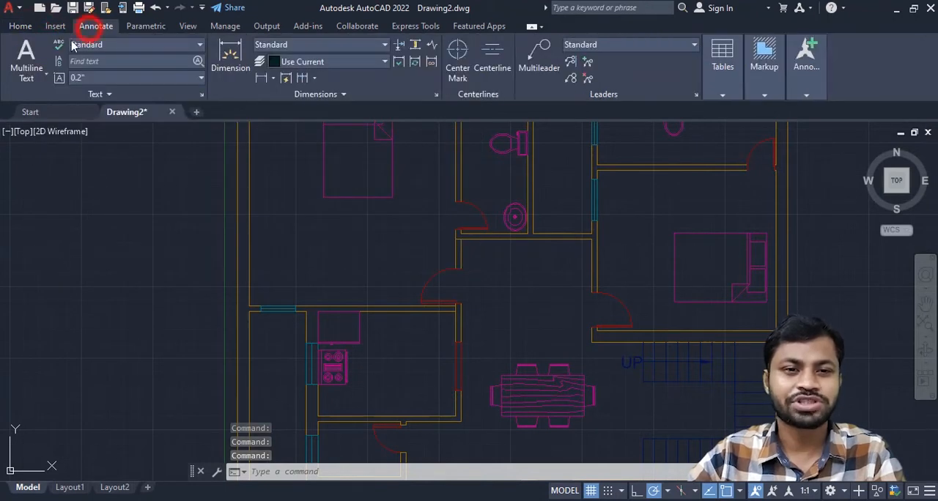
pyautogui.click(35, 75)
pyautogui.click(22, 52)
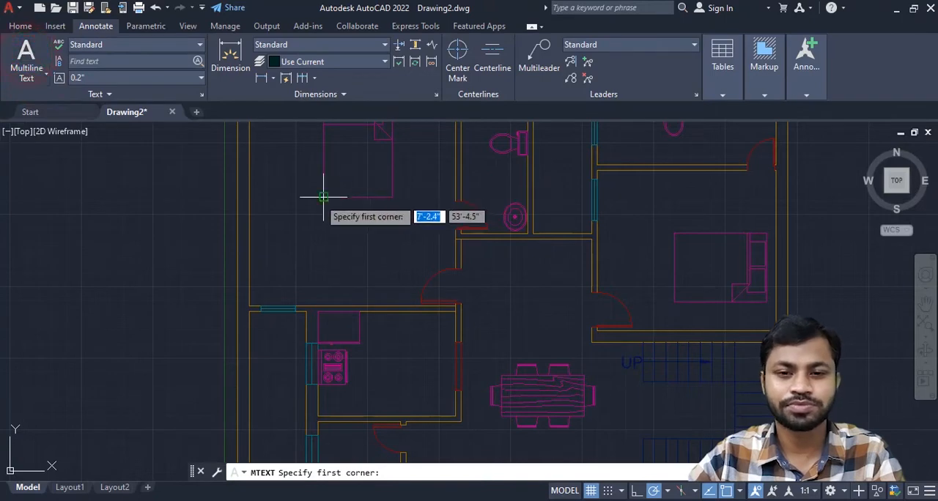
pyautogui.click(310, 218)
pyautogui.click(418, 256)
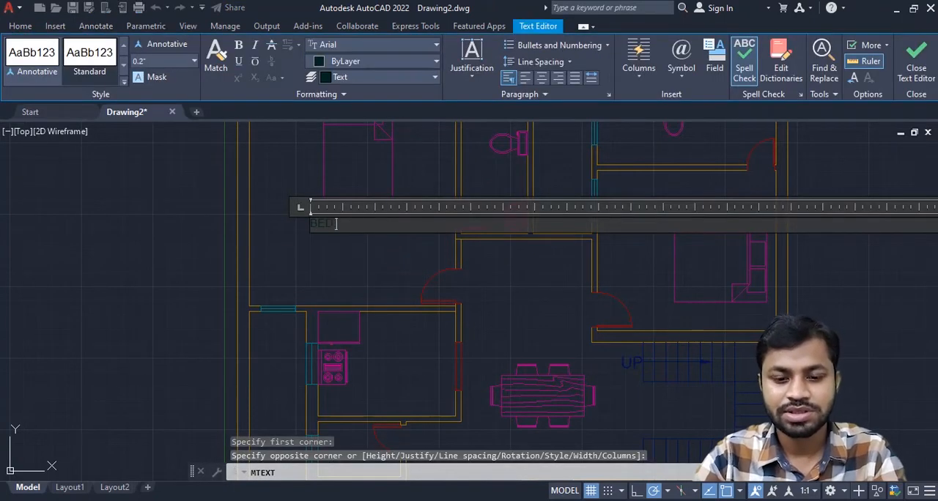
pyautogui.write('BED ROOM')
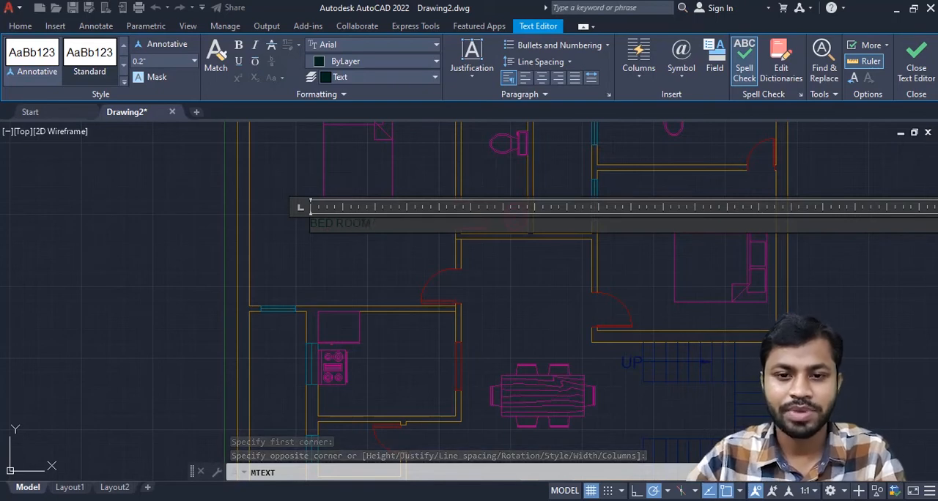
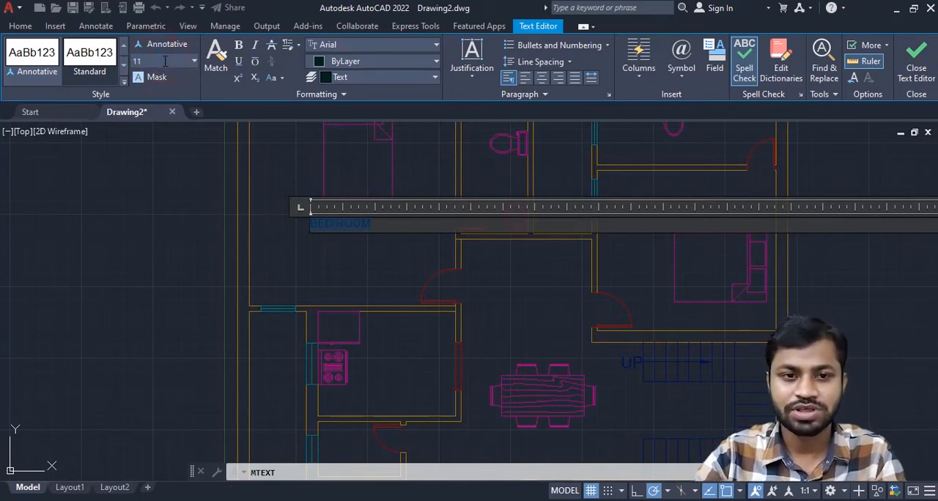
# - Set the BED ROOM text's height to 11" and finish editing the text
pyautogui.click(165, 60)
pyautogui.write("11'")
pyautogui.press('Return')
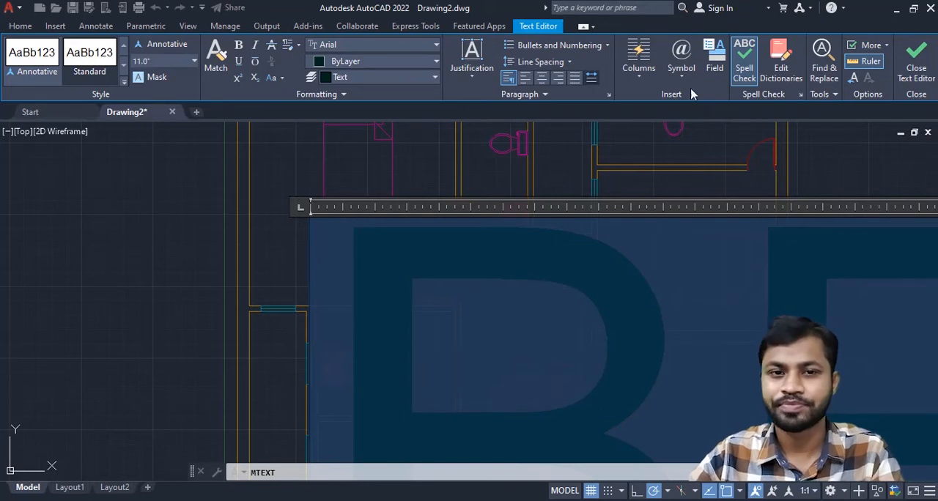
pyautogui.click(916, 64)
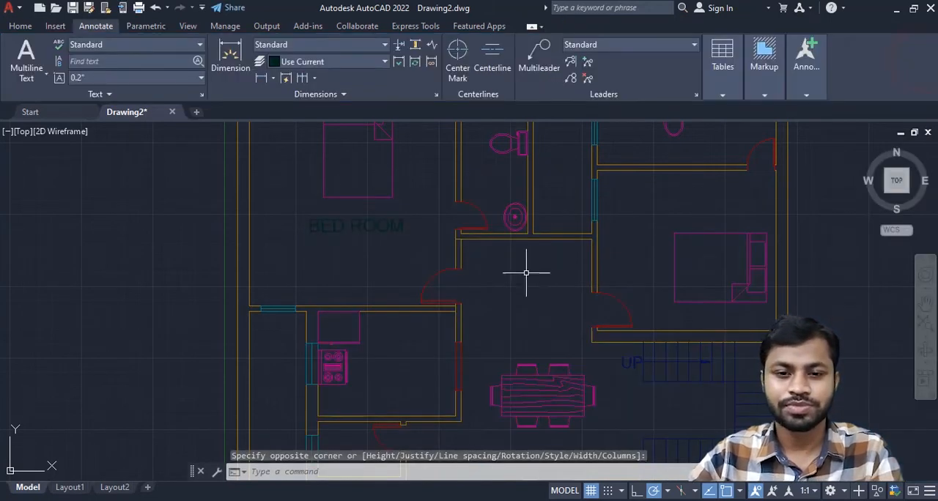
pyautogui.scroll(-2, 506, 277)
pyautogui.scroll(4, 391, 243)
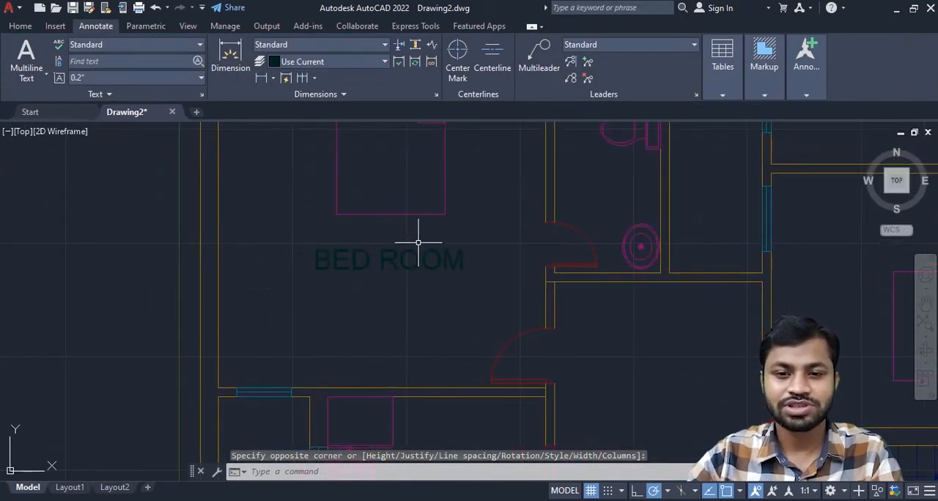
# - Copy the BED ROOM text to the adjoining toilet, the narrow shaft beside it and the upper-right toilet
pyautogui.click(406, 267)
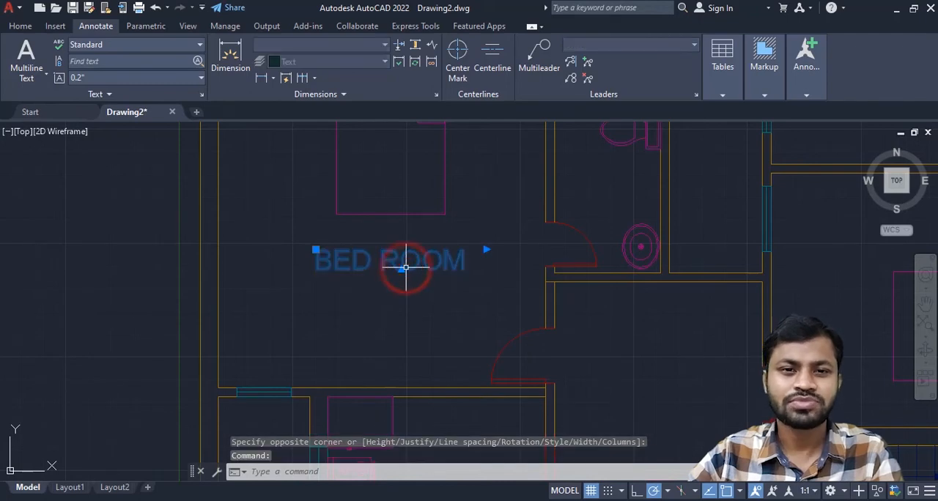
pyautogui.scroll(-3, 417, 316)
pyautogui.scroll(4, 345, 293)
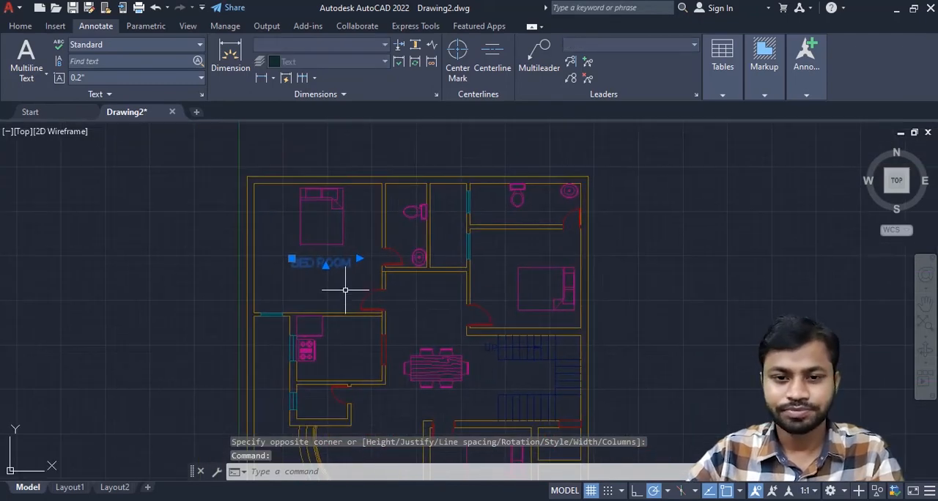
pyautogui.moveTo(345, 286); pyautogui.dragTo(312, 325, button='middle')
pyautogui.scroll(-3, 311, 328)
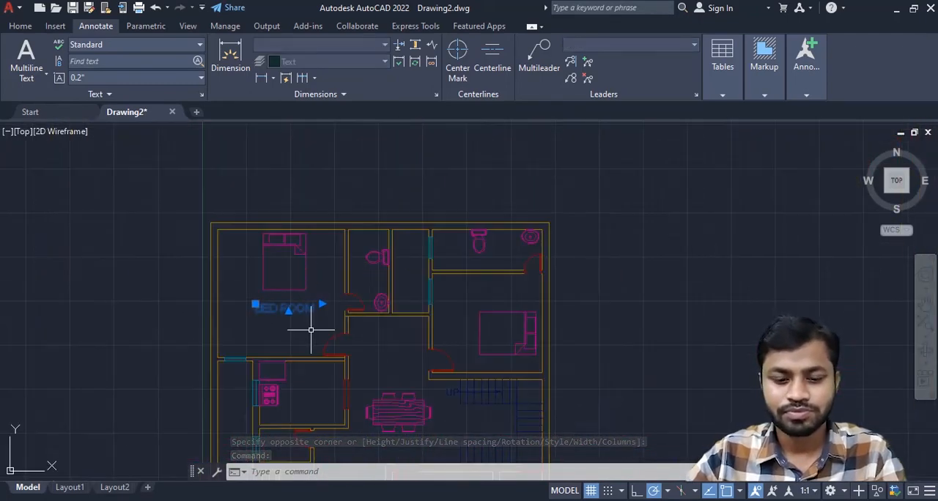
pyautogui.write('CO')
pyautogui.press('Return')
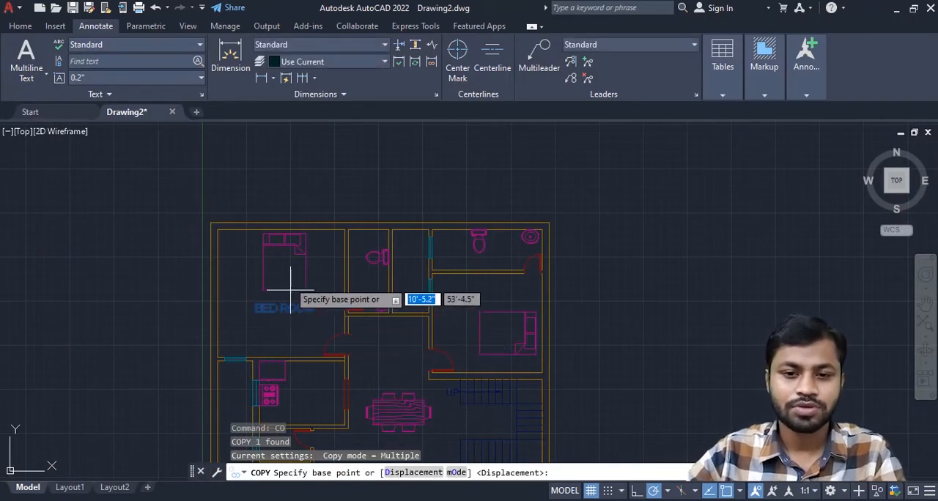
pyautogui.scroll(4, 304, 320)
pyautogui.rightClick(299, 324)
pyautogui.press('Escape')
pyautogui.click(234, 308)
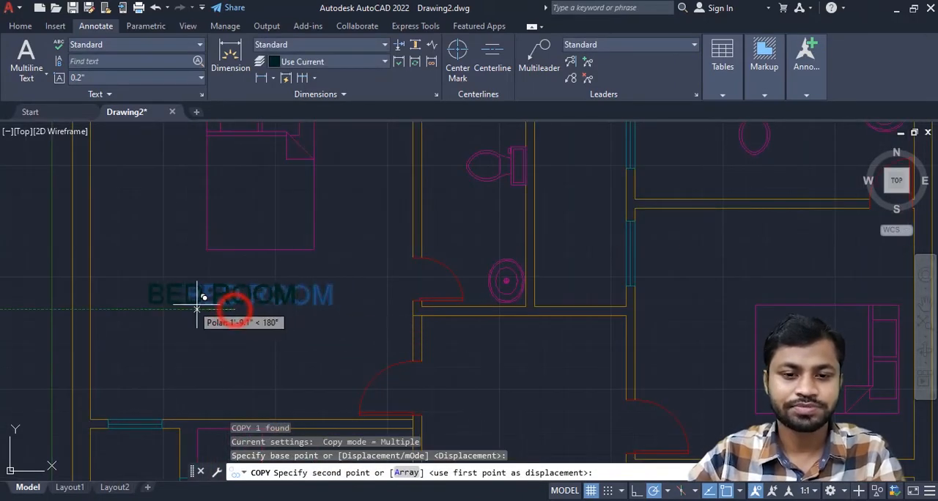
pyautogui.scroll(-2, 433, 260)
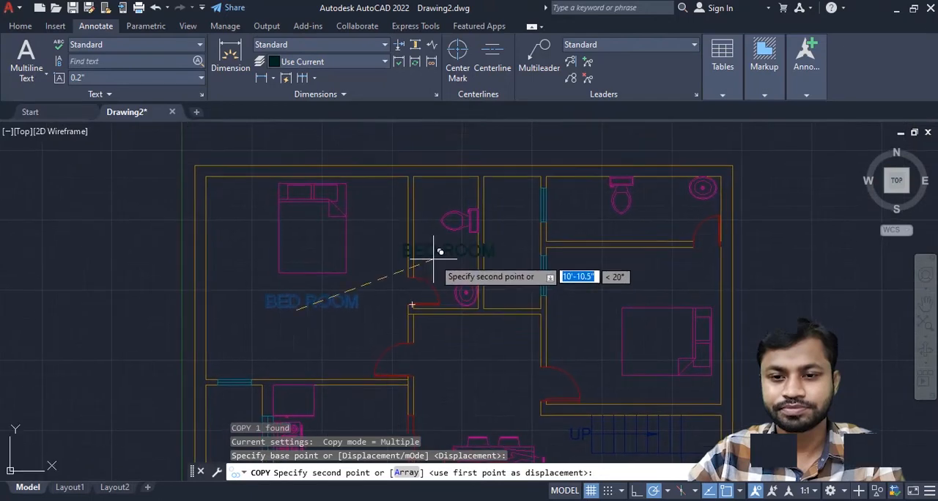
pyautogui.click(442, 222)
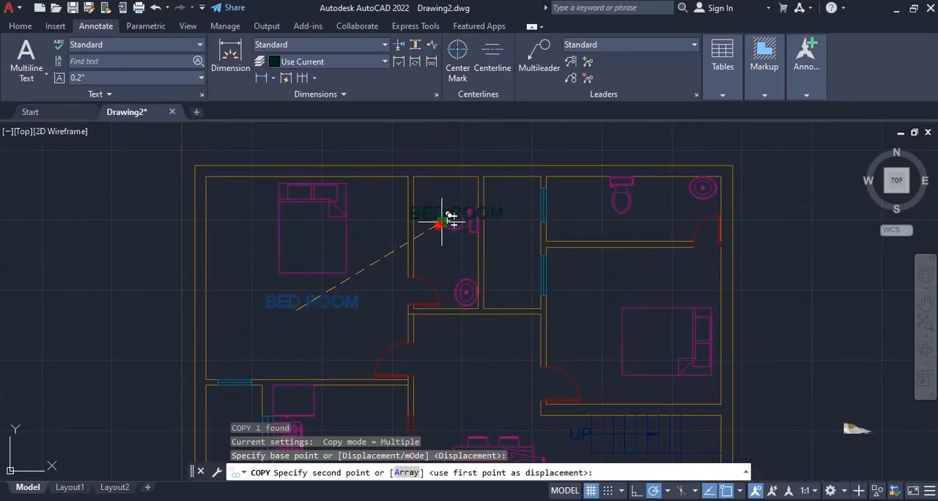
pyautogui.click(497, 256)
pyautogui.click(610, 232)
# - Place further copies of the BED ROOM text in the right bedroom, staircase, kitchen and small toilet below the kitchen
pyautogui.scroll(-2, 610, 275)
pyautogui.moveTo(609, 287); pyautogui.dragTo(480, 216, button='middle')
pyautogui.click(479, 218)
pyautogui.moveTo(473, 338); pyautogui.dragTo(511, 222, button='middle')
pyautogui.click(512, 222)
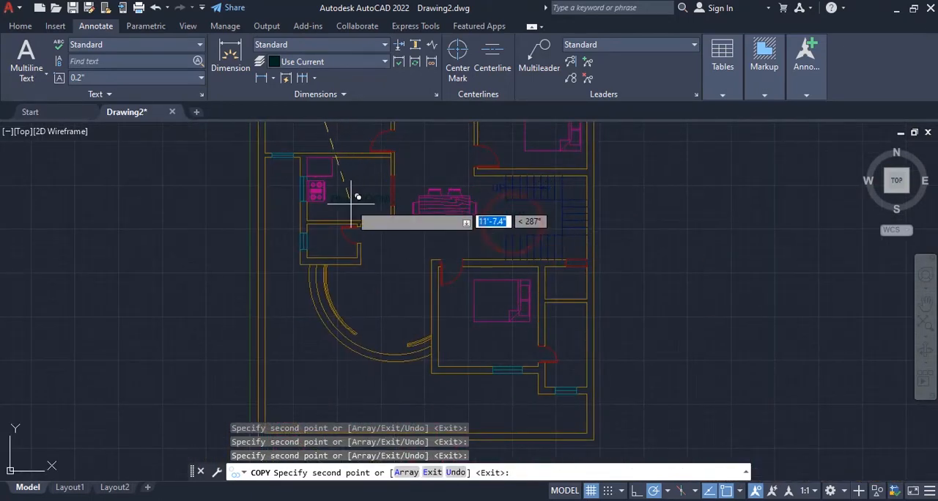
pyautogui.click(344, 200)
pyautogui.scroll(4, 336, 241)
pyautogui.click(308, 255)
# - Place the last BED ROOM copies in the lower bedroom and the two narrow rooms beside it, and end copying
pyautogui.scroll(-2, 494, 280)
pyautogui.moveTo(494, 280); pyautogui.dragTo(381, 166, button='middle')
pyautogui.click(491, 302)
pyautogui.click(492, 263)
pyautogui.moveTo(627, 303); pyautogui.dragTo(484, 347, button='middle')
pyautogui.click(483, 258)
pyautogui.scroll(-2, 483, 257)
pyautogui.scroll(2, 527, 289)
pyautogui.moveTo(493, 139); pyautogui.dragTo(636, 326, button='middle')
pyautogui.scroll(-2, 483, 282)
pyautogui.press('Escape')
pyautogui.press('Escape')
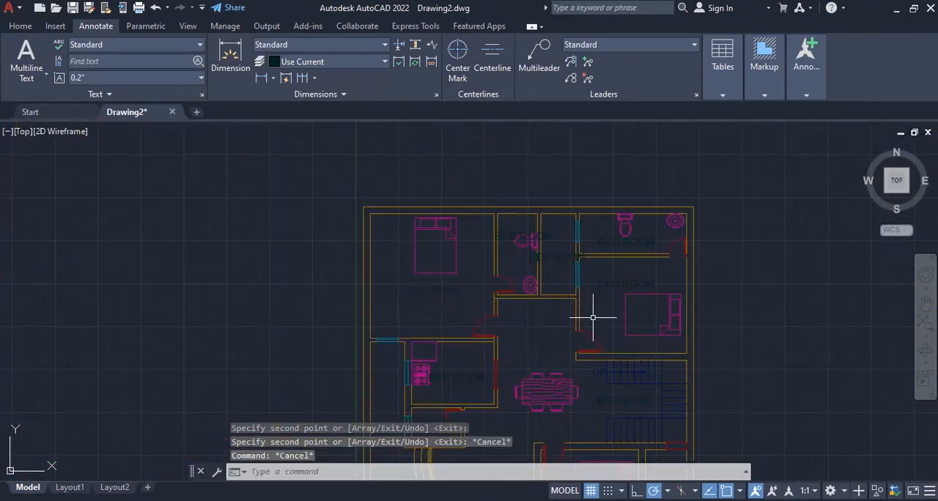
# - Replace the copied text in the toilet beside the upper-left bedroom with TOILET
pyautogui.scroll(4, 551, 299)
pyautogui.moveTo(553, 296); pyautogui.dragTo(585, 441, button='middle')
pyautogui.scroll(4, 583, 285)
pyautogui.scroll(-2, 584, 441)
pyautogui.doubleClick(402, 253)
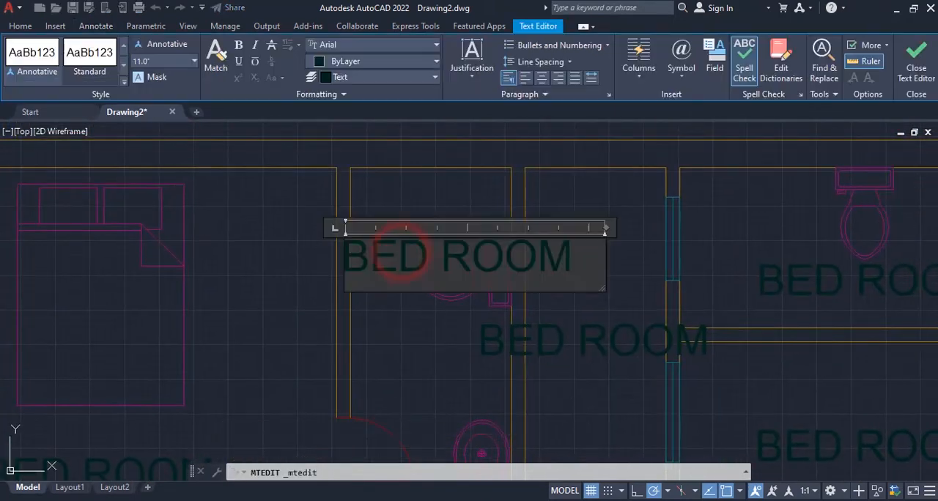
pyautogui.hotkey('ctrl', 'a')
pyautogui.write('T')
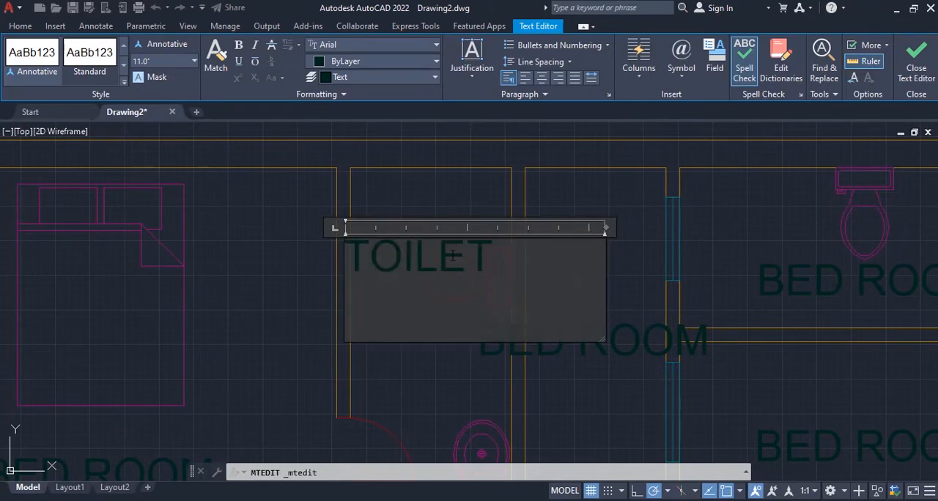
pyautogui.click(915, 66)
# - Try rotating the TOILET label by 90 degrees about its first letter, and undo the rotation
pyautogui.click(413, 252)
pyautogui.write('RO')
pyautogui.press('Return')
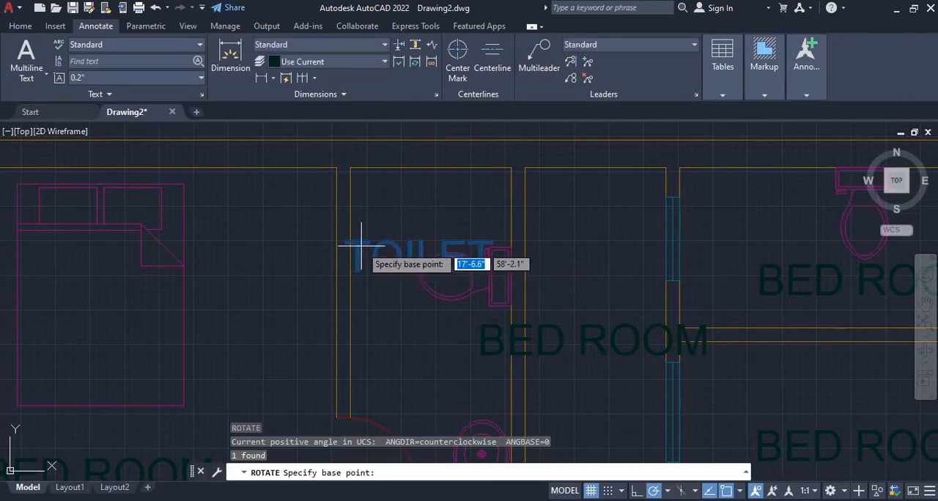
pyautogui.click(355, 257)
pyautogui.write('90')
pyautogui.press('Return')
pyautogui.hotkey('ctrl', 'z')
# - Rotate the TOILET label so it reads vertically downward beside the toilet's wall
pyautogui.click(398, 247)
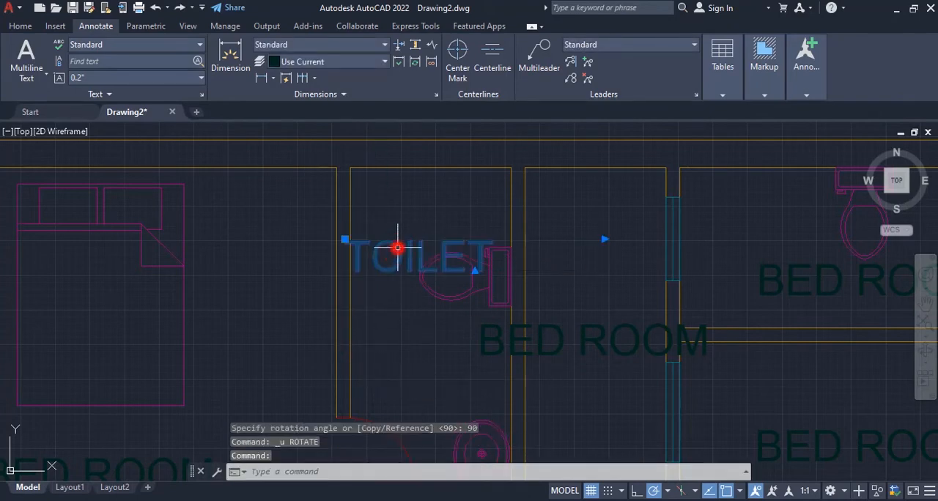
pyautogui.write('RO')
pyautogui.press('Return')
pyautogui.click(404, 254)
pyautogui.click(398, 375)
# - Replace the narrow shaft's label with O.T.S. and move it between the shaft's walls
pyautogui.scroll(-3, 430, 283)
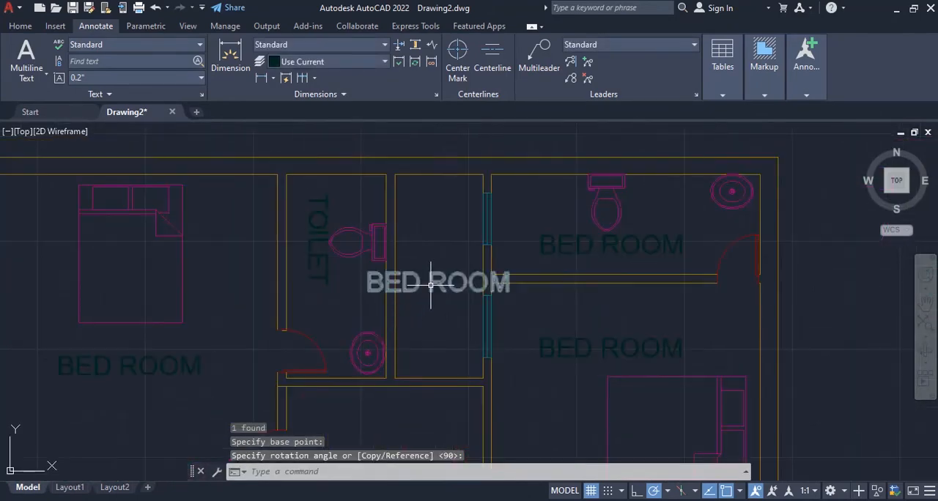
pyautogui.doubleClick(431, 281)
pyautogui.write('OTS')
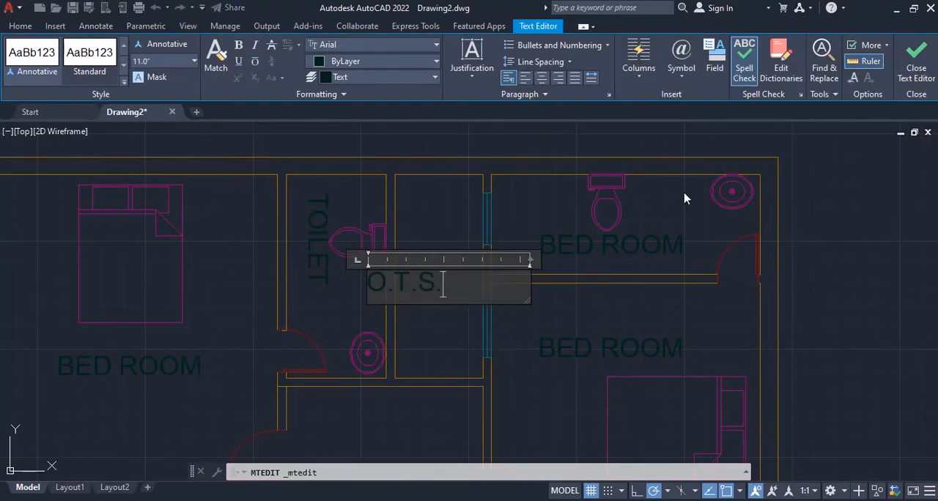
pyautogui.click(908, 77)
pyautogui.click(420, 277)
pyautogui.scroll(4, 422, 278)
pyautogui.click(281, 266)
pyautogui.click(373, 226)
pyautogui.scroll(-4, 378, 229)
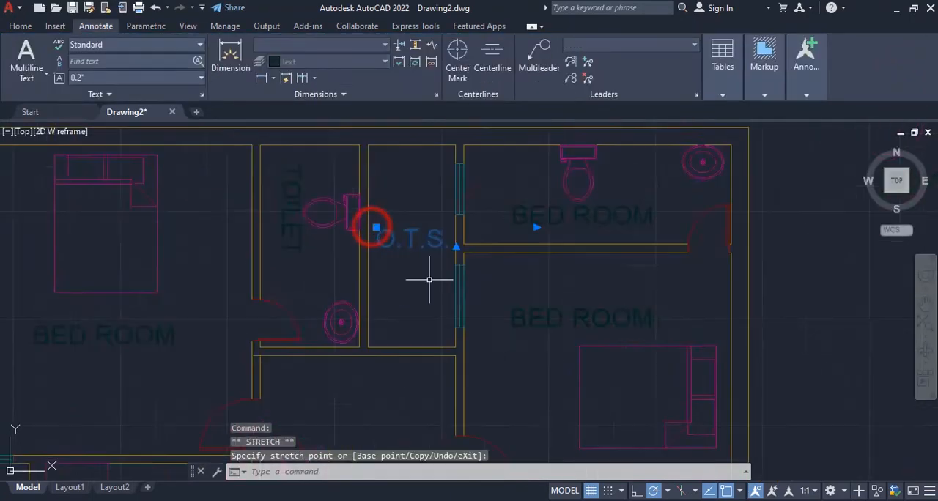
# - Replace the BED ROOM text in the upper-right toilet with TOILET
pyautogui.moveTo(429, 279); pyautogui.dragTo(309, 294, button='middle')
pyautogui.click(484, 232)
pyautogui.click(473, 234)
pyautogui.click(459, 232)
pyautogui.click(440, 231)
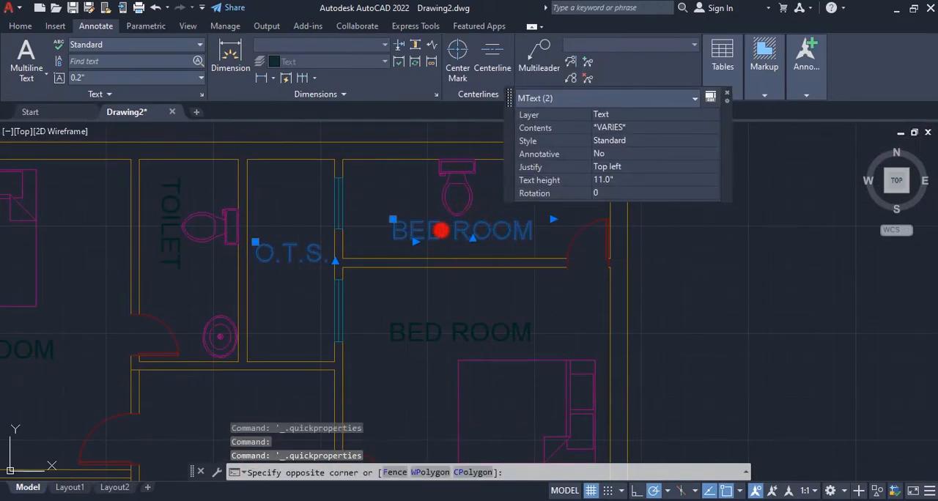
pyautogui.doubleClick(440, 231)
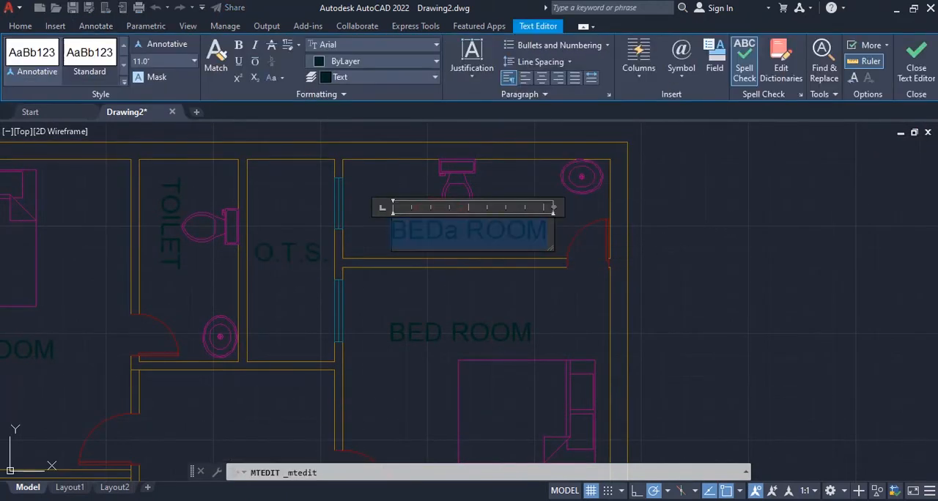
pyautogui.write('TOILET')
pyautogui.press('Return')
pyautogui.click(907, 73)
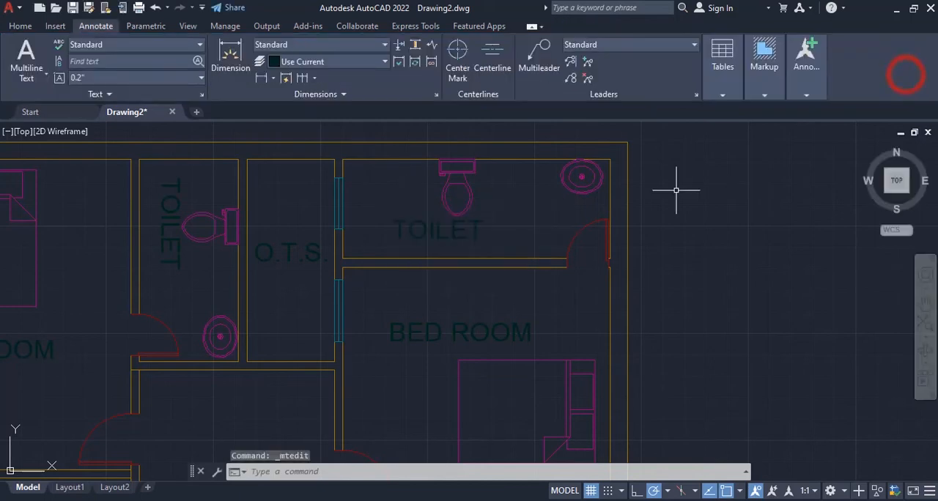
# - Rotate the right bedroom's BED ROOM label so it reads vertically downward
pyautogui.moveTo(403, 445); pyautogui.dragTo(489, 339, button='middle')
pyautogui.click(527, 223)
pyautogui.write('ro')
pyautogui.press('Return')
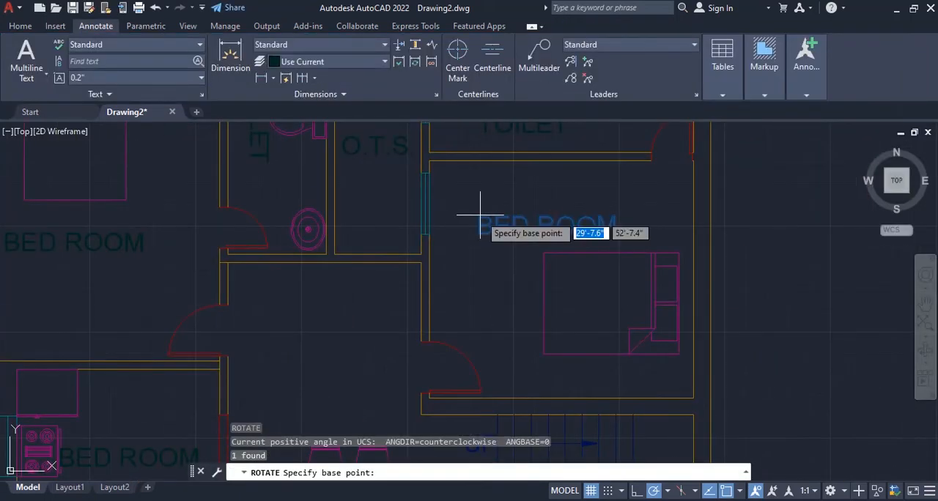
pyautogui.click(479, 214)
pyautogui.click(479, 312)
# - Move the vertical BED ROOM label horizontally about 1' towards the bed
pyautogui.click(478, 277)
pyautogui.write('m')
pyautogui.press('Return')
pyautogui.click(478, 277)
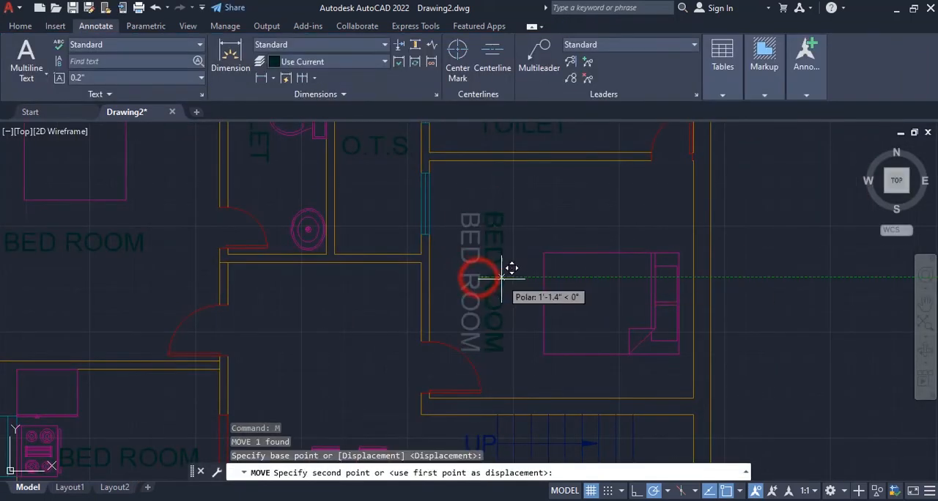
pyautogui.click(504, 277)
# - Replace the BED ROOM text between the staircase flights with STAIR
pyautogui.scroll(-4, 505, 275)
pyautogui.scroll(4, 528, 290)
pyautogui.doubleClick(527, 307)
pyautogui.doubleClick(524, 304)
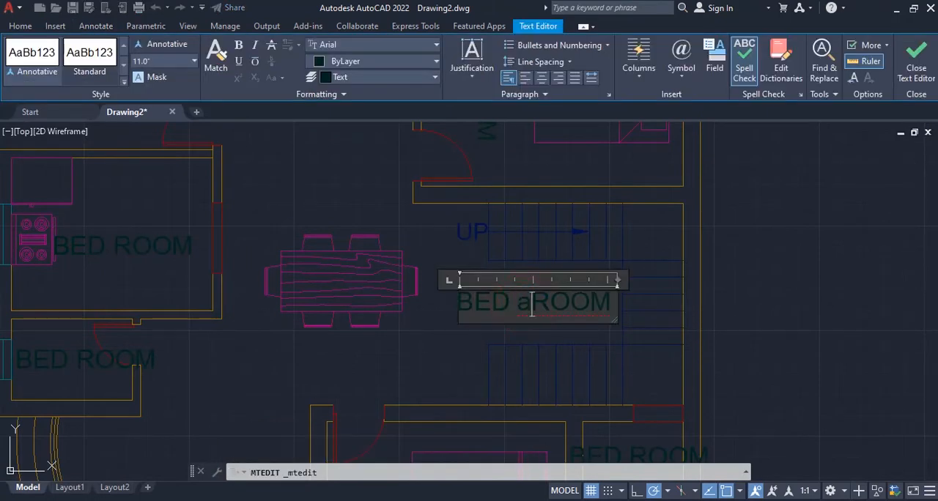
pyautogui.hotkey('ctrl', 'a')
pyautogui.write('STAIR')
pyautogui.click(916, 67)
# - Move the STAIR label to the middle of the space between the two stair flights
pyautogui.scroll(-3, 578, 274)
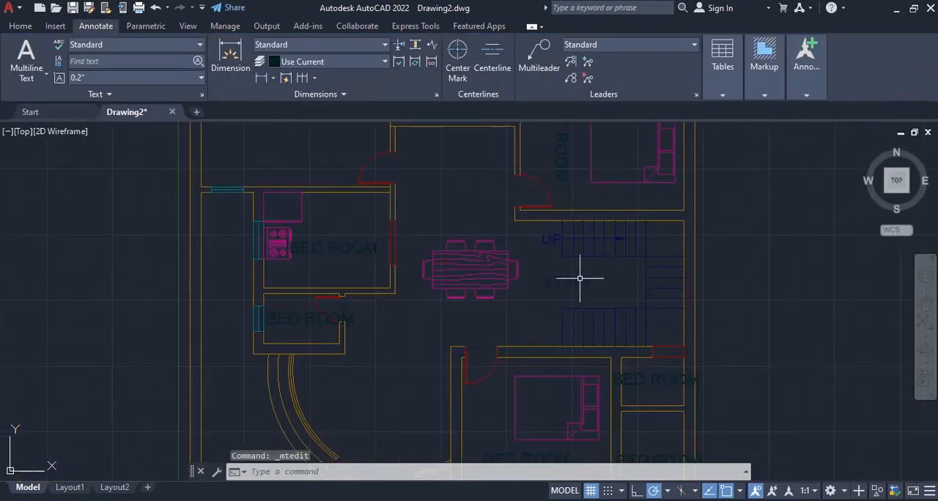
pyautogui.scroll(3, 567, 277)
pyautogui.click(567, 278)
pyautogui.click(529, 275)
pyautogui.click(675, 274)
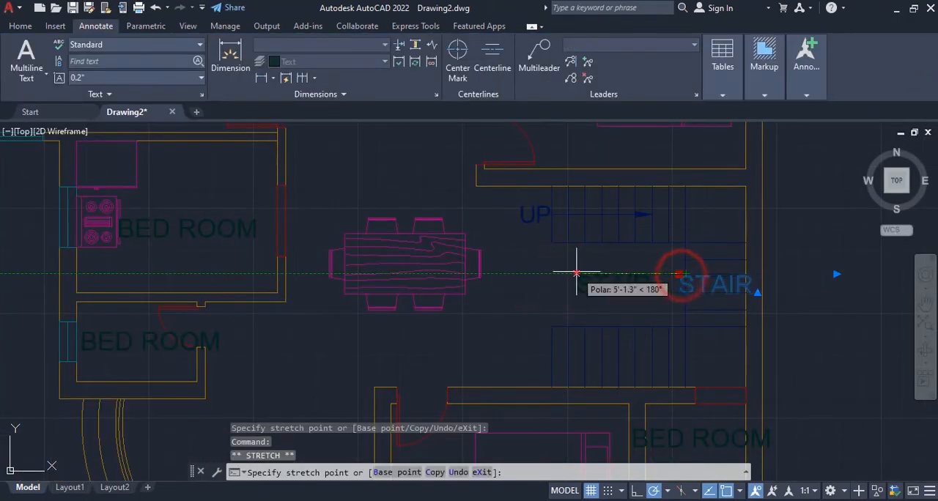
pyautogui.scroll(-4, 571, 286)
pyautogui.scroll(2, 463, 361)
# - Replace the BED ROOM text in the small room below the kitchen with TOILET
pyautogui.click(356, 266)
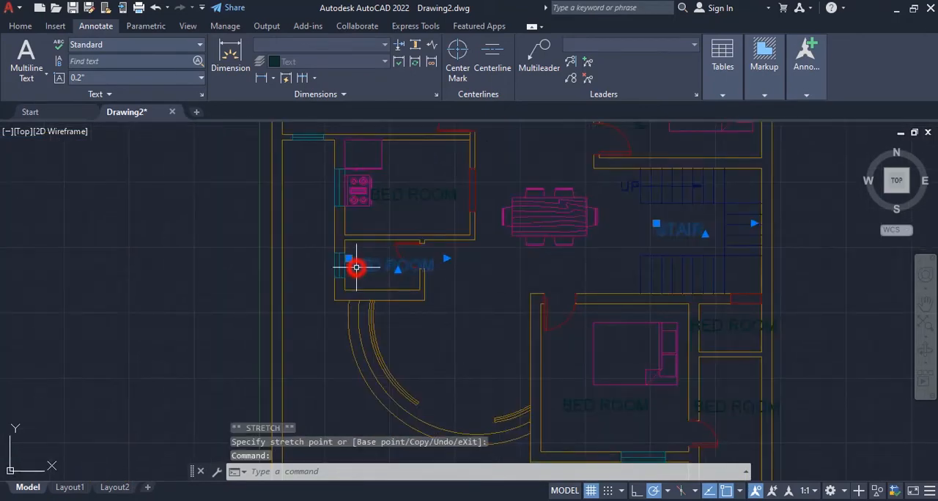
pyautogui.scroll(2, 356, 266)
pyautogui.doubleClick(363, 262)
pyautogui.doubleClick(368, 261)
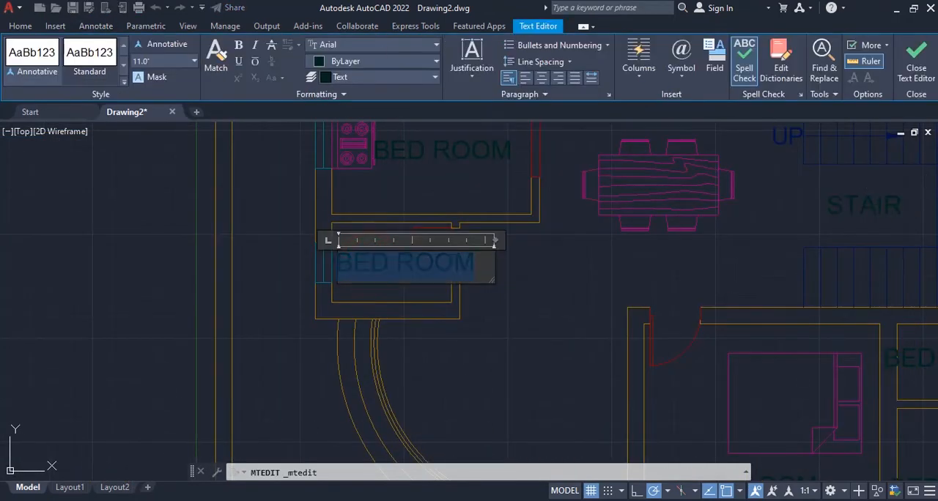
pyautogui.write('TOILET')
pyautogui.click(560, 278)
# - Copy the TOILET label from below the kitchen into the curved-wall room
pyautogui.scroll(-3, 561, 278)
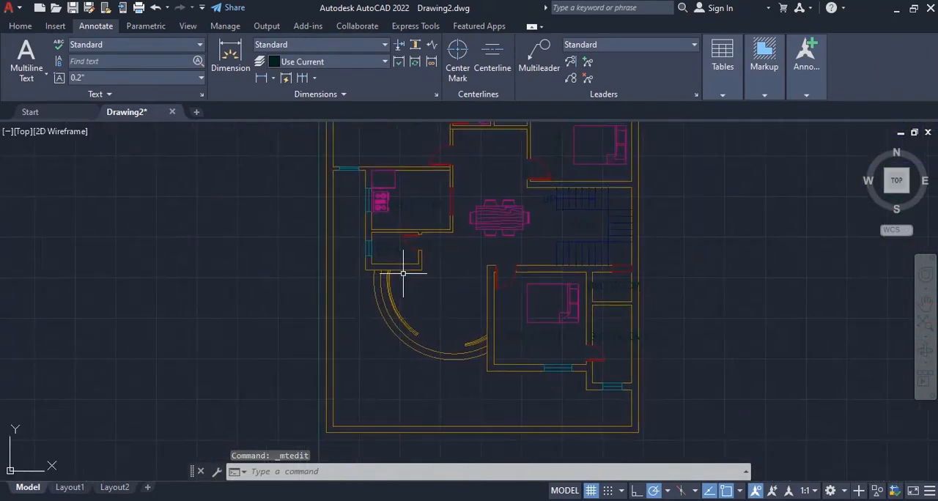
pyautogui.scroll(3, 402, 271)
pyautogui.click(367, 203)
pyautogui.write('co')
pyautogui.press('Return')
pyautogui.click(368, 201)
pyautogui.click(456, 335)
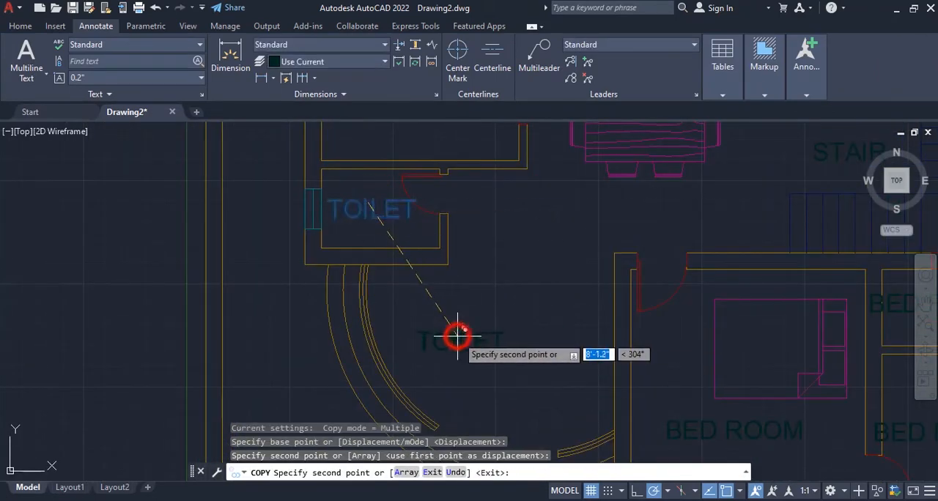
pyautogui.press('Escape')
# - Replace the copied text in the curved-wall room with DRG. ROOM
pyautogui.scroll(4, 456, 337)
pyautogui.doubleClick(449, 341)
pyautogui.write('DRG')
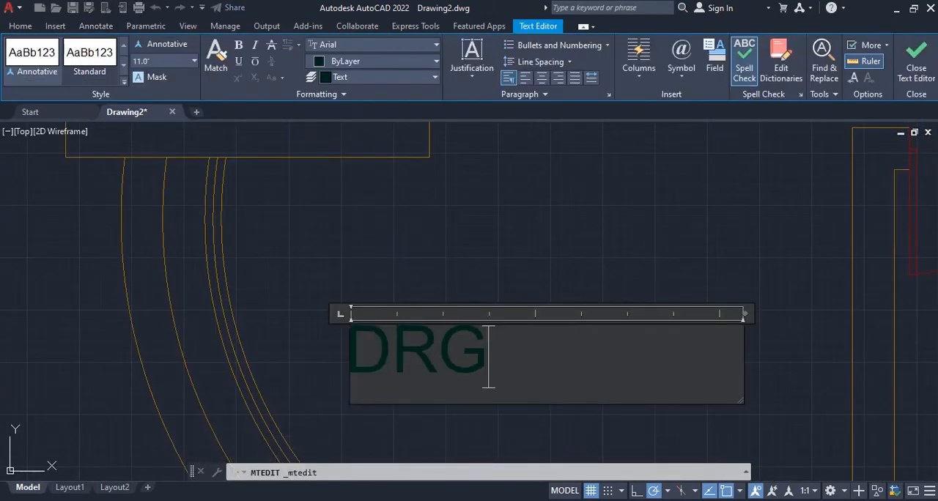
pyautogui.write('. ROOM')
pyautogui.click(770, 147)
# - Replace the BED ROOM text in the narrow room beside the lower bedroom's door with TOILET
pyautogui.scroll(-3, 665, 294)
pyautogui.scroll(5, 551, 329)
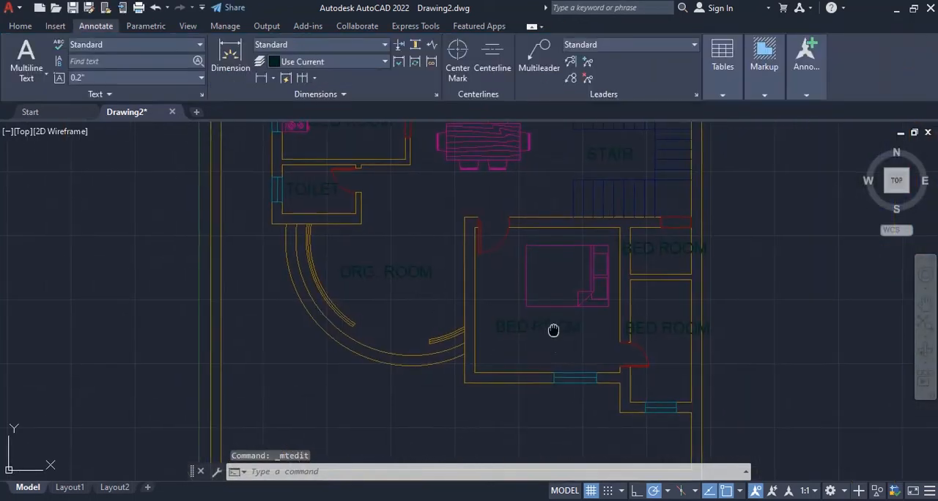
pyautogui.doubleClick(444, 304)
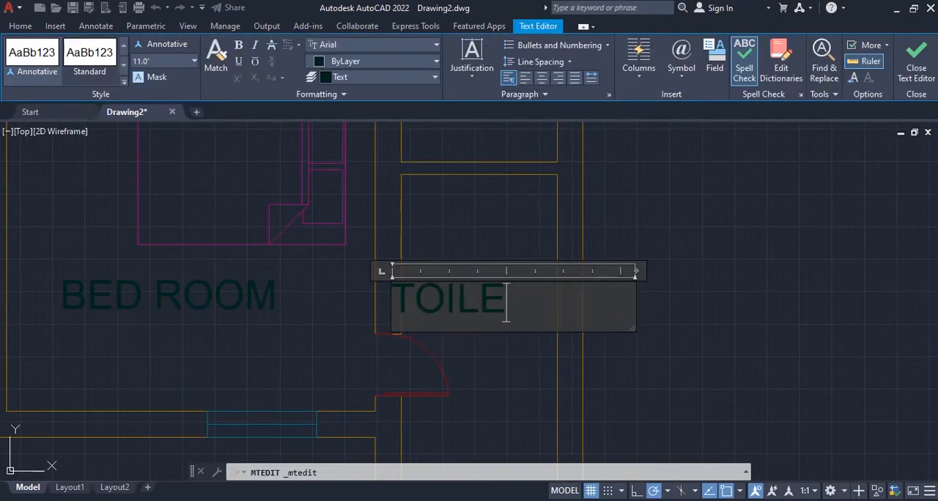
pyautogui.write('T')
pyautogui.click(915, 64)
# - Rotate the TOILET label in the narrow room beside the lower bedroom by 270 degrees so that it reads vertically
pyautogui.click(492, 300)
pyautogui.click(493, 296)
pyautogui.write('ro')
pyautogui.press('Return')
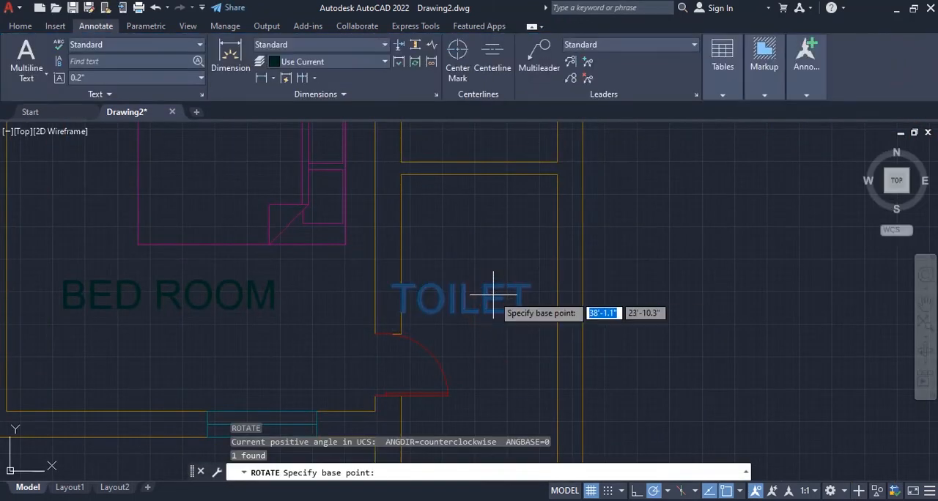
pyautogui.click(494, 294)
pyautogui.click(498, 343)
# - Replace the BED ROOM text in the small room above the rotated TOILET label with STORE
pyautogui.scroll(-6, 514, 341)
pyautogui.scroll(5, 542, 301)
pyautogui.click(568, 368)
pyautogui.moveTo(612, 335); pyautogui.dragTo(571, 256, button='middle')
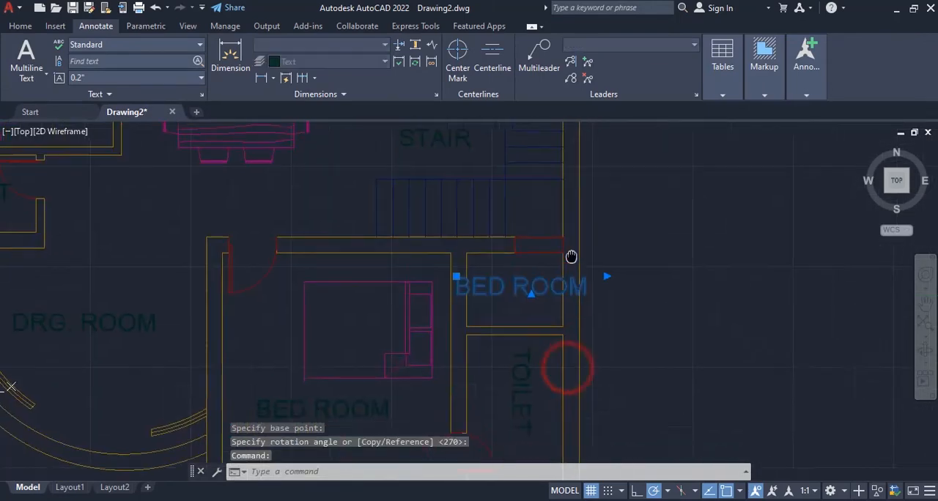
pyautogui.scroll(2, 561, 275)
pyautogui.doubleClick(565, 291)
pyautogui.write('STORE')
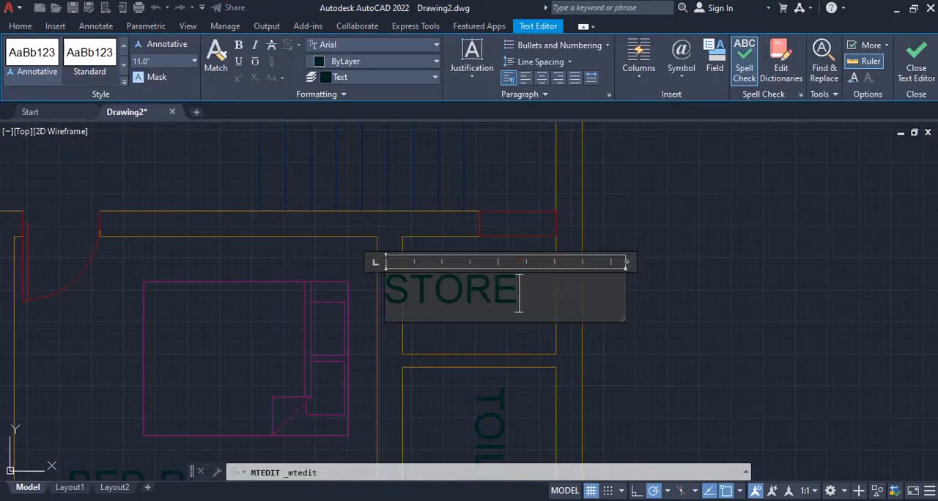
pyautogui.click(915, 65)
# - Move the STORE label so that it sits centred between the walls of its small room
pyautogui.click(473, 280)
pyautogui.click(377, 272)
pyautogui.click(412, 273)
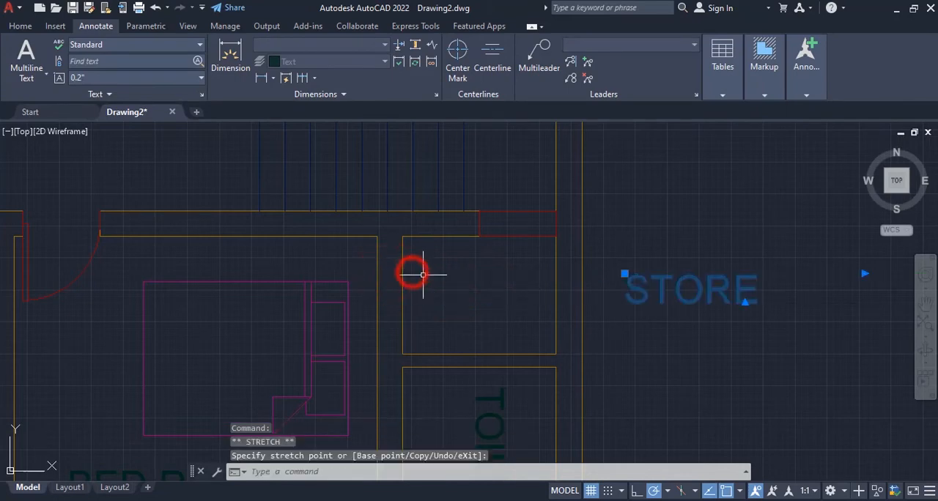
pyautogui.click(418, 278)
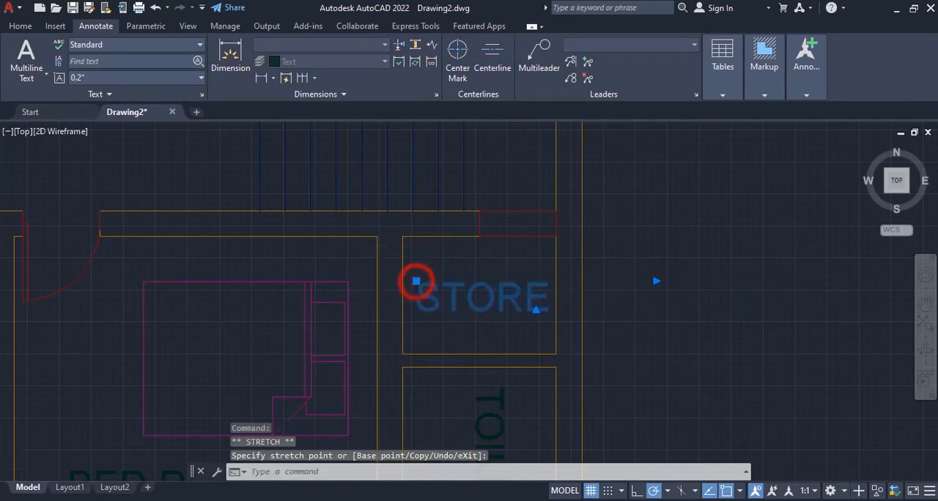
# - Replace the BED ROOM text in the room with the stove with KITCHEN
pyautogui.scroll(-5, 641, 332)
pyautogui.scroll(3, 576, 329)
pyautogui.click(367, 278)
pyautogui.click(355, 293)
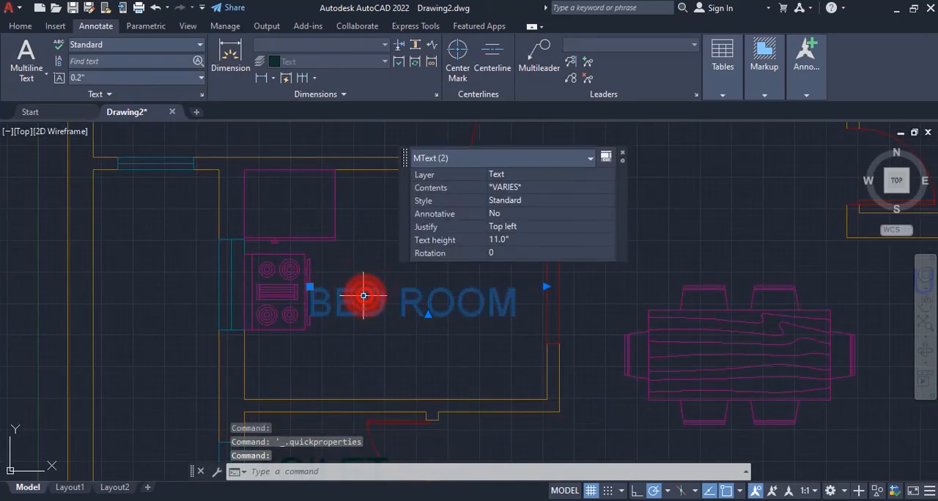
pyautogui.doubleClick(411, 301)
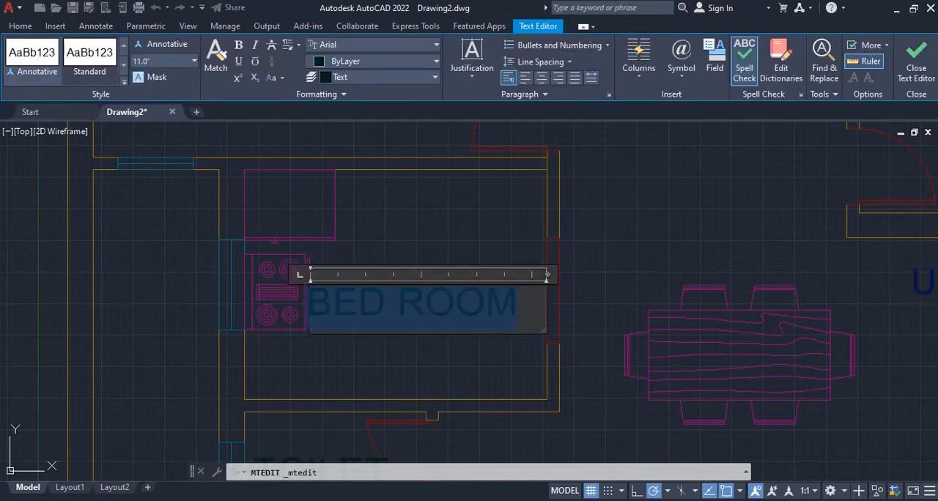
pyautogui.write('KITCHE')
pyautogui.click(916, 63)
# - Copy the KITCHEN label to the open space just above the dining table
pyautogui.scroll(-6, 534, 310)
pyautogui.scroll(2, 592, 293)
pyautogui.moveTo(593, 293); pyautogui.dragTo(499, 281, button='middle')
pyautogui.click(338, 302)
pyautogui.scroll(4, 338, 302)
pyautogui.write('co')
pyautogui.press('Return')
pyautogui.click(326, 304)
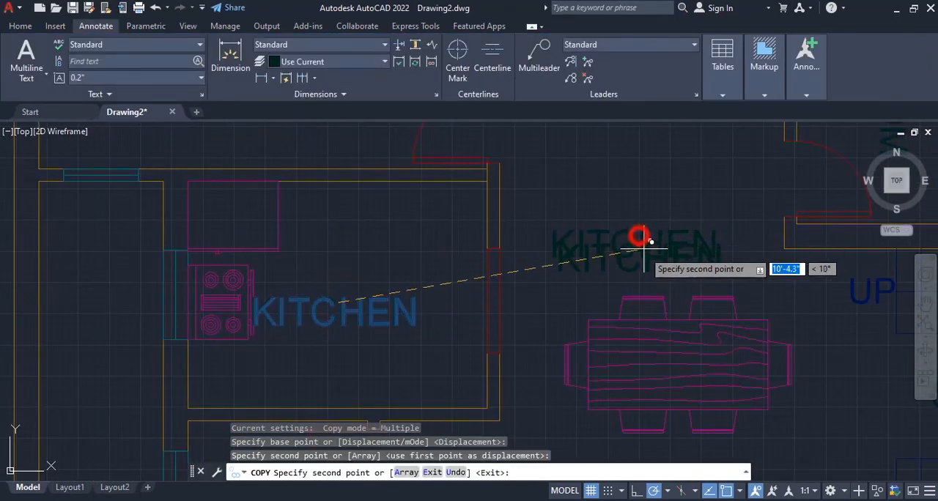
pyautogui.click(636, 241)
pyautogui.press('Escape')
pyautogui.press('Escape')
# - Replace the copied text above the dining table with DINING ROOM and widen its text frame to fit one line
pyautogui.click(602, 239)
pyautogui.doubleClick(602, 239)
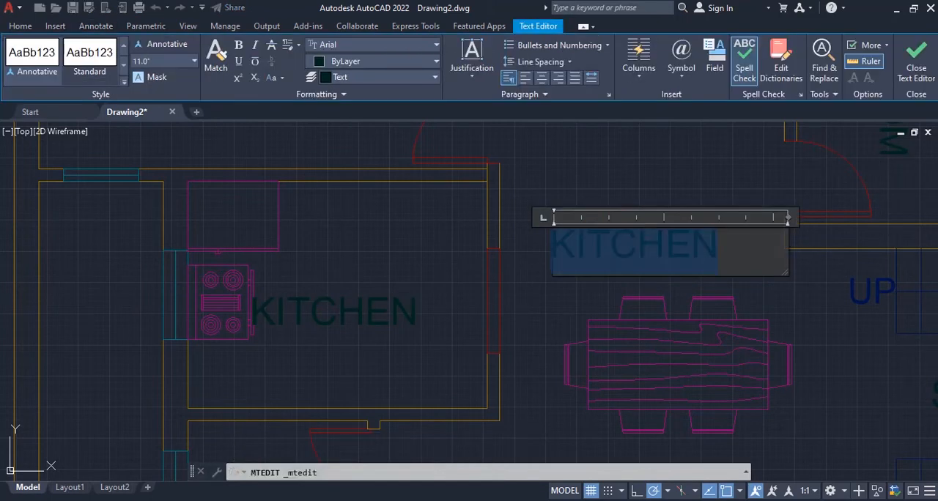
pyautogui.write('DINING ROOM')
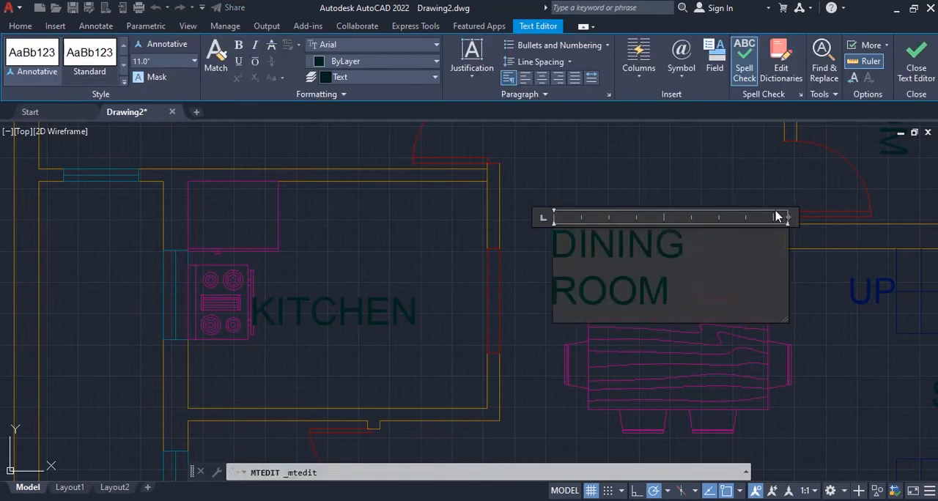
pyautogui.moveTo(785, 217); pyautogui.dragTo(816, 217)
pyautogui.click(916, 63)
# - Shift the DINING ROOM label horizontally toward the kitchen so that it sits over the dining table
pyautogui.click(702, 251)
pyautogui.click(550, 230)
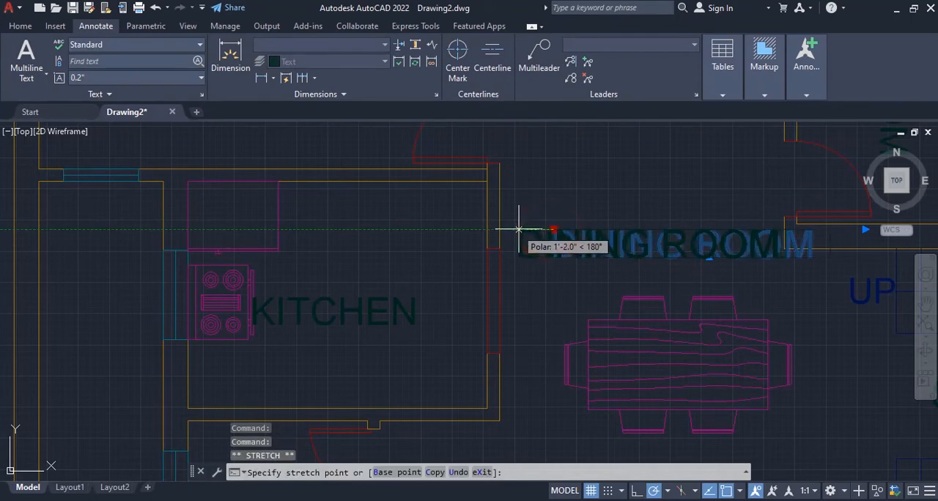
pyautogui.press('Escape')
pyautogui.press('Escape')
# - Create a new layer named ots
pyautogui.scroll(-4, 513, 227)
pyautogui.scroll(-3, 486, 279)
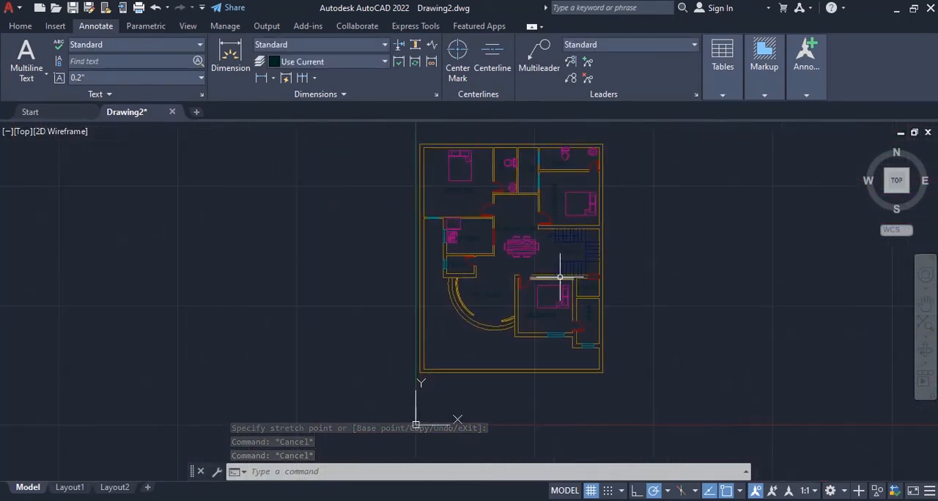
pyautogui.scroll(1, 496, 227)
pyautogui.scroll(5, 530, 308)
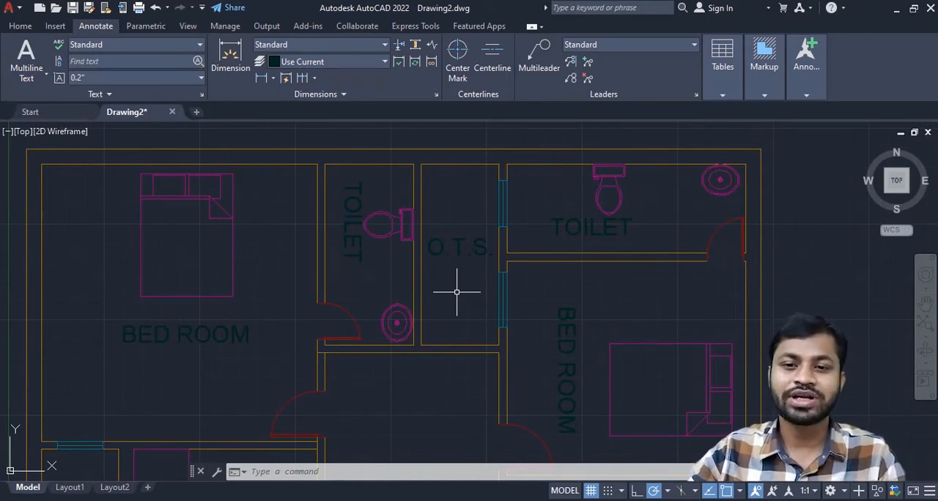
pyautogui.click(22, 26)
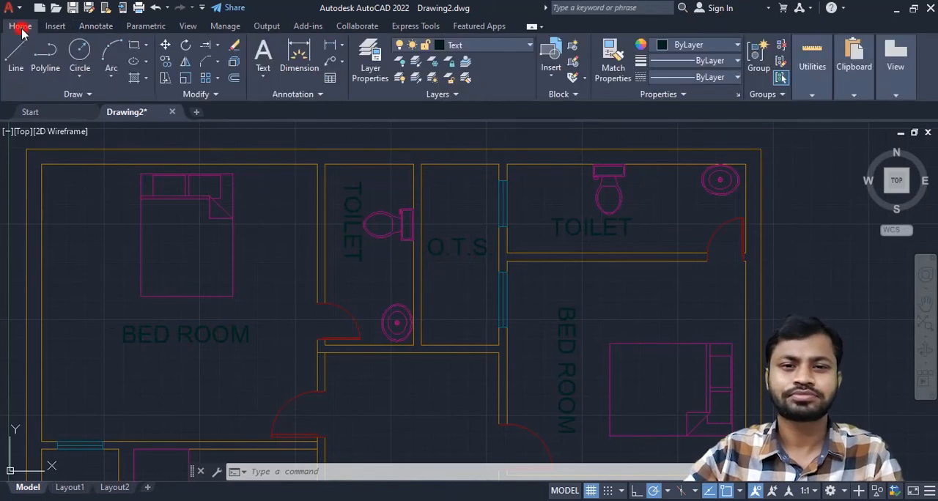
pyautogui.click(366, 55)
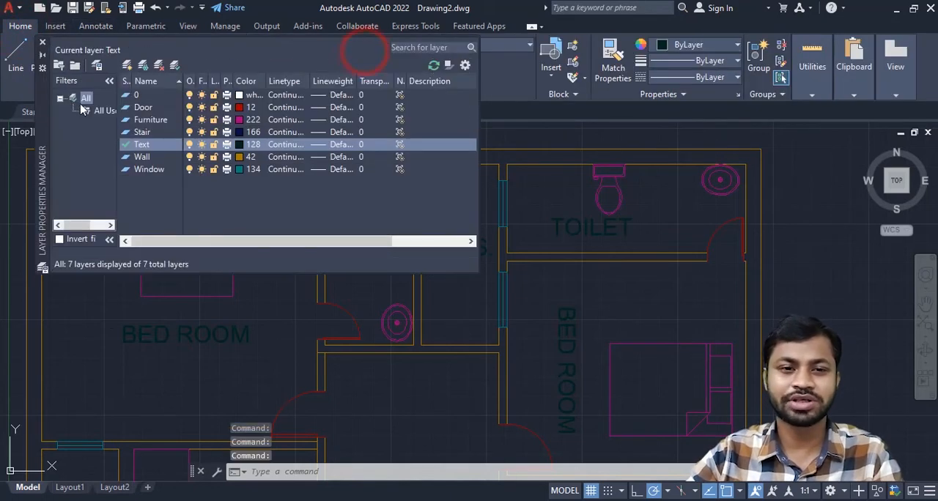
pyautogui.click(127, 65)
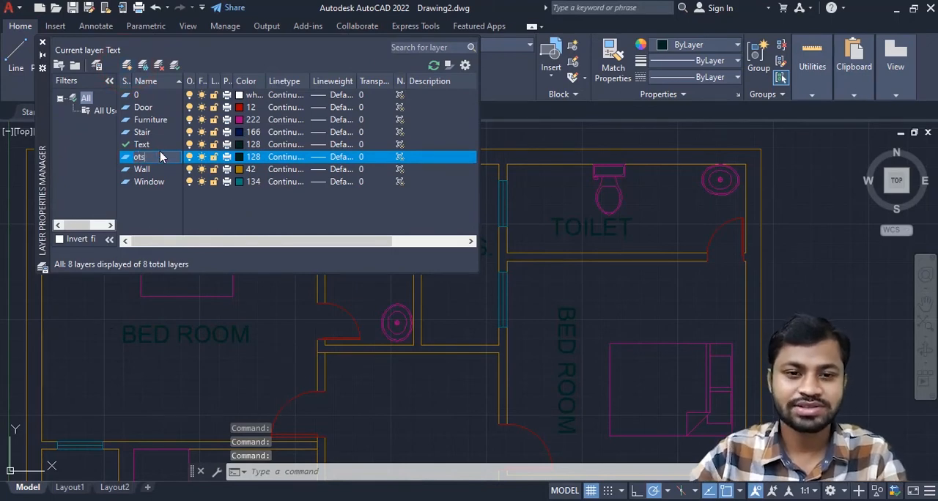
# - Set the ots layer's colour to index 125 and make it the current layer
pyautogui.click(239, 157)
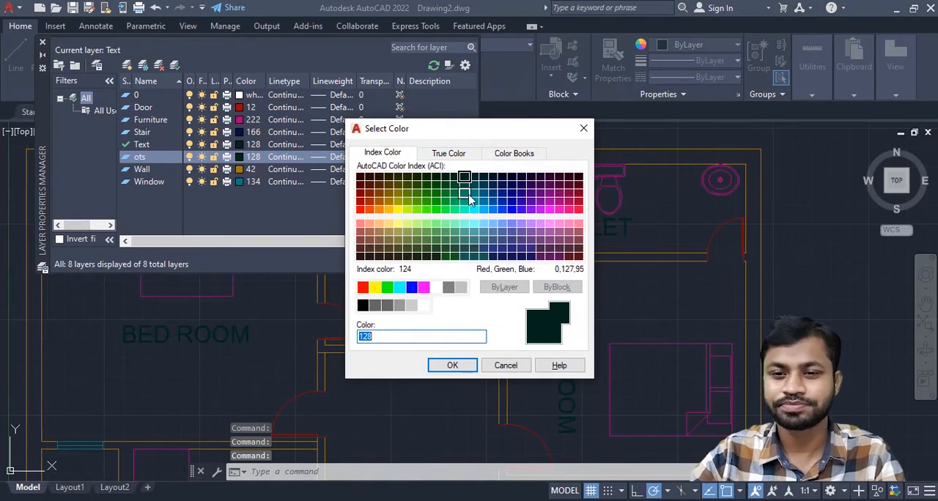
pyautogui.click(465, 246)
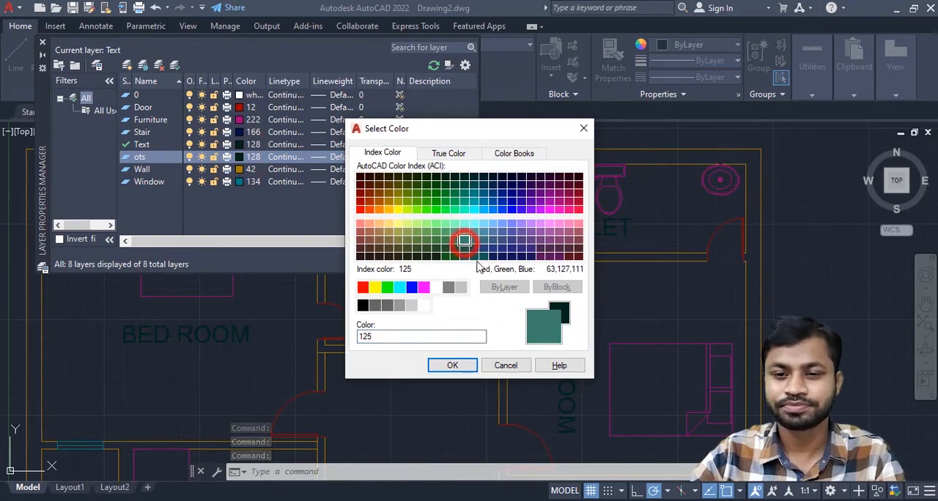
pyautogui.click(454, 364)
pyautogui.doubleClick(125, 158)
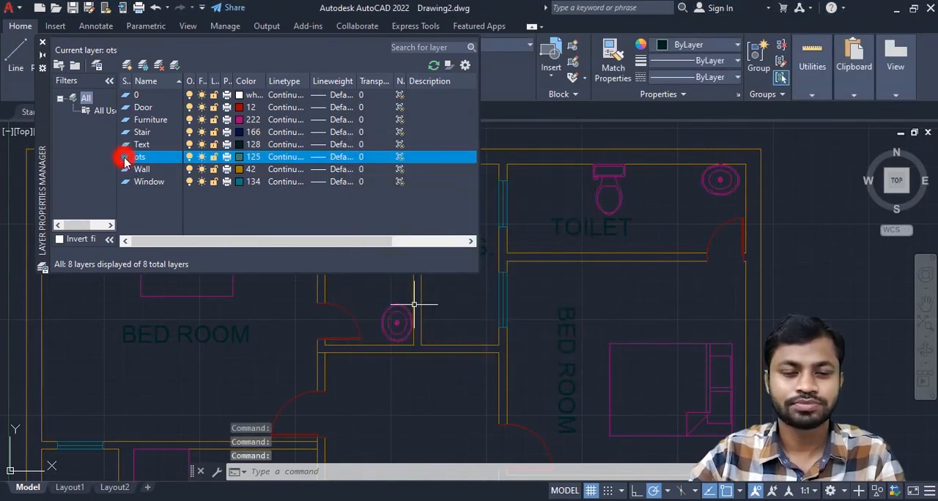
# - Load the DIVIDEX2 linetype from acad.lin into the drawing
pyautogui.click(290, 158)
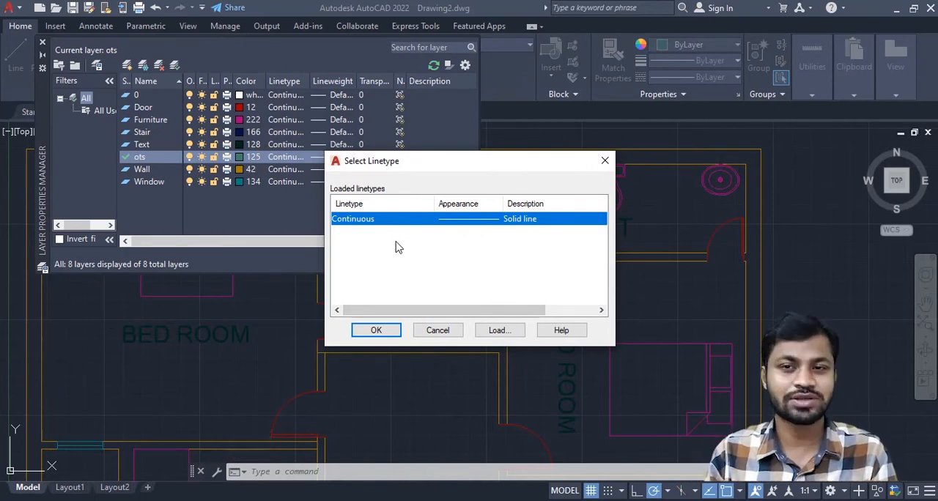
pyautogui.click(500, 331)
pyautogui.scroll(-4, 557, 262)
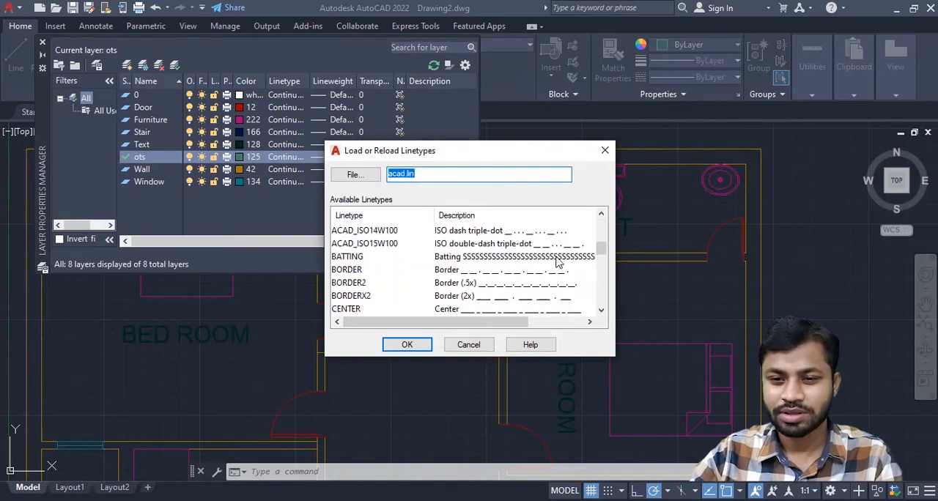
pyautogui.scroll(-4, 556, 262)
pyautogui.scroll(-4, 551, 286)
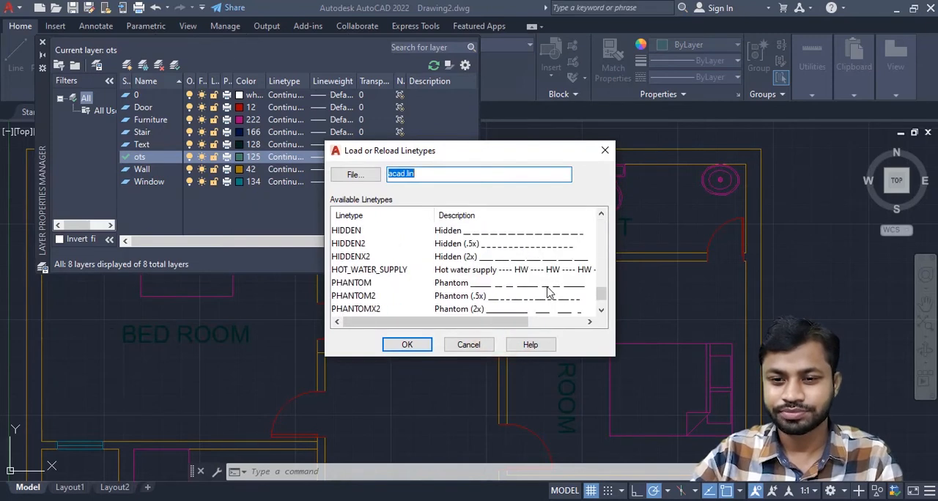
pyautogui.scroll(-2, 549, 293)
pyautogui.scroll(4, 550, 293)
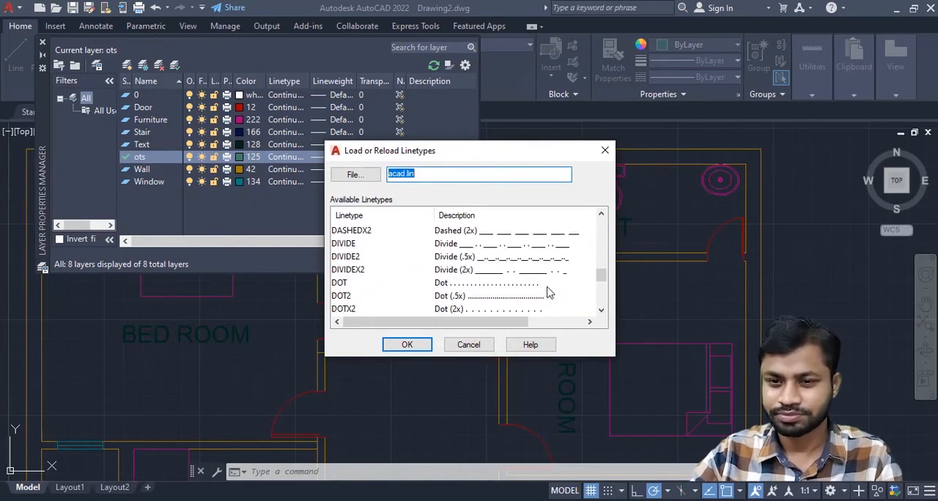
pyautogui.click(526, 282)
pyautogui.click(468, 269)
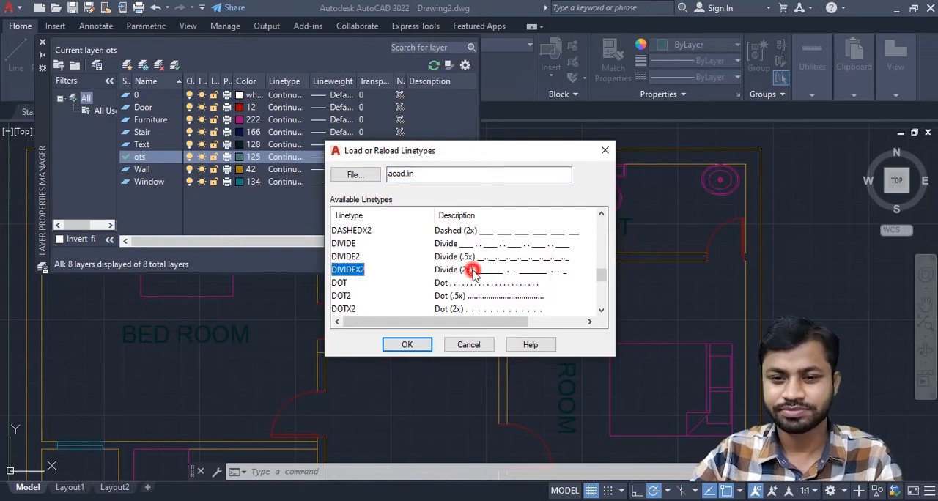
pyautogui.click(415, 345)
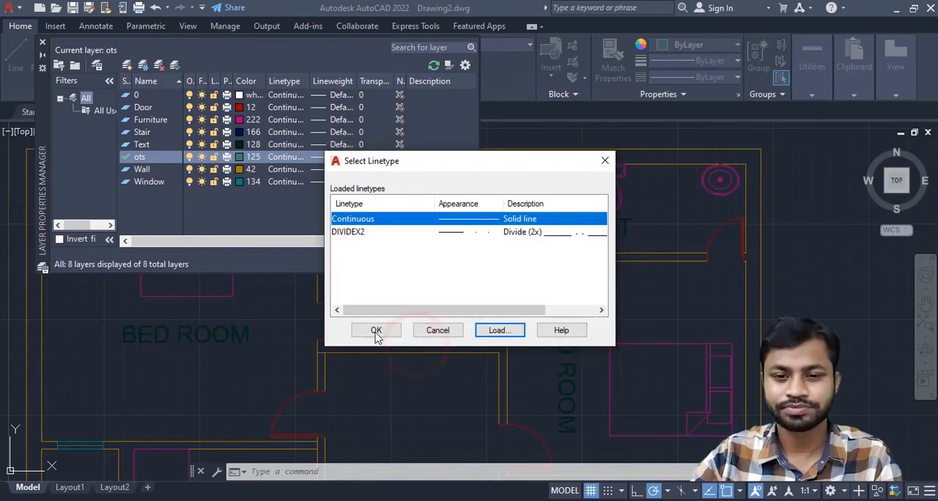
pyautogui.click(374, 331)
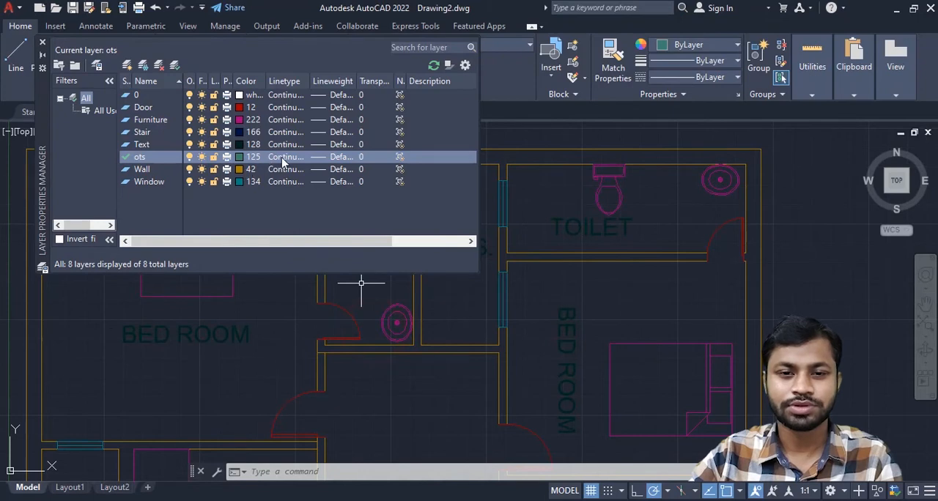
# - Assign the DIVIDEX2 linetype to the ots layer and close the layer manager
pyautogui.click(284, 162)
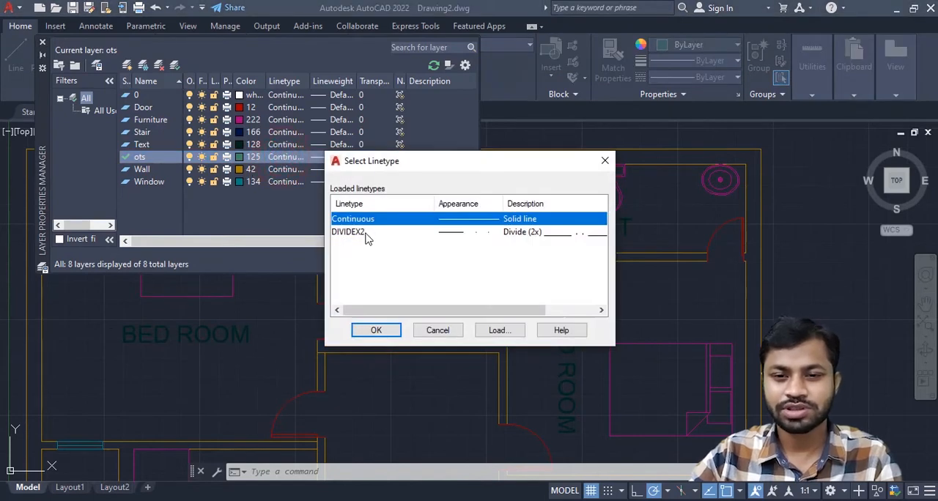
pyautogui.click(359, 233)
pyautogui.click(376, 329)
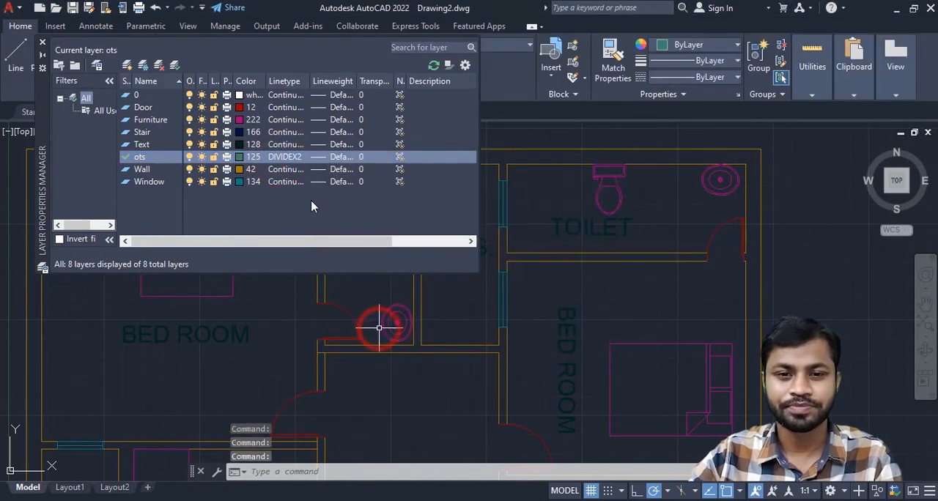
pyautogui.click(42, 44)
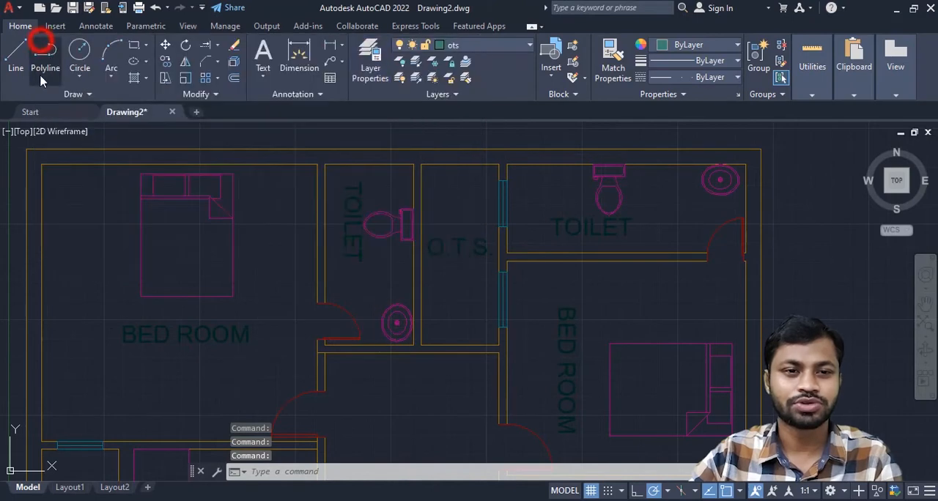
# - Draw two crossing diagonal lines between the opposite inside corners of the O.T.S. shaft
pyautogui.click(16, 53)
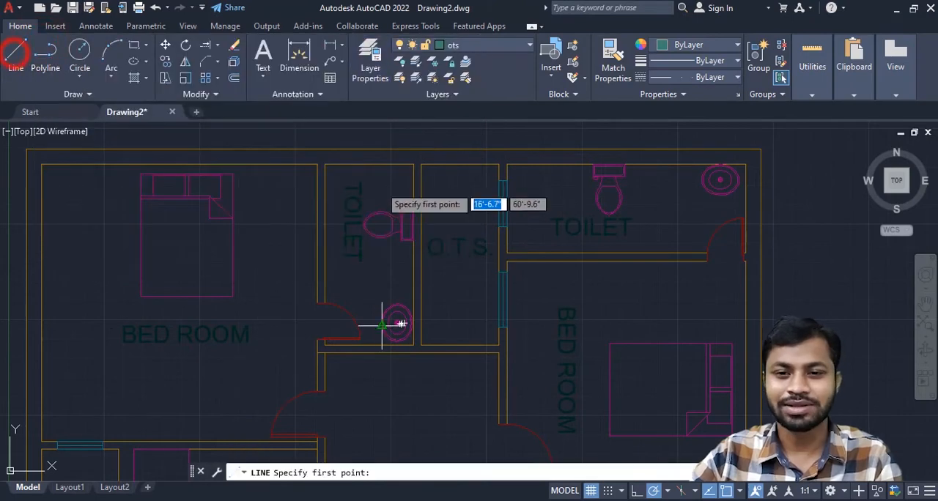
pyautogui.click(420, 342)
pyautogui.click(498, 164)
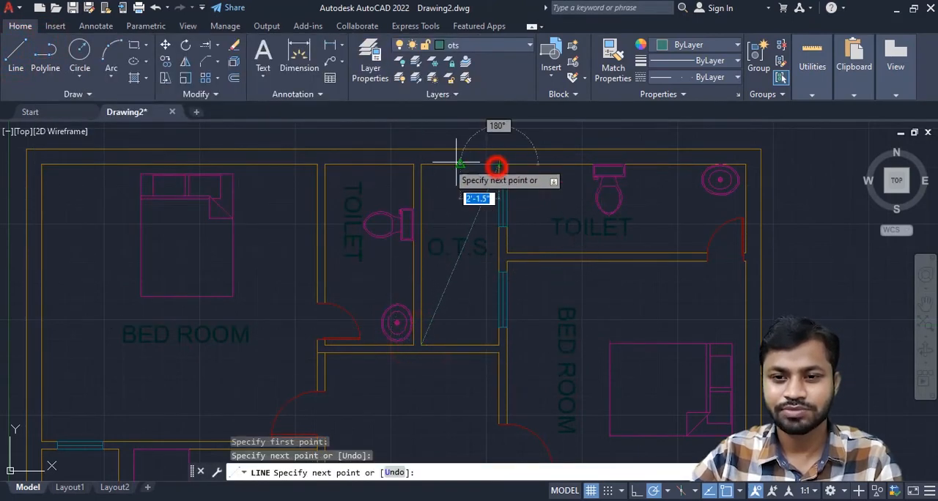
pyautogui.press('Return')
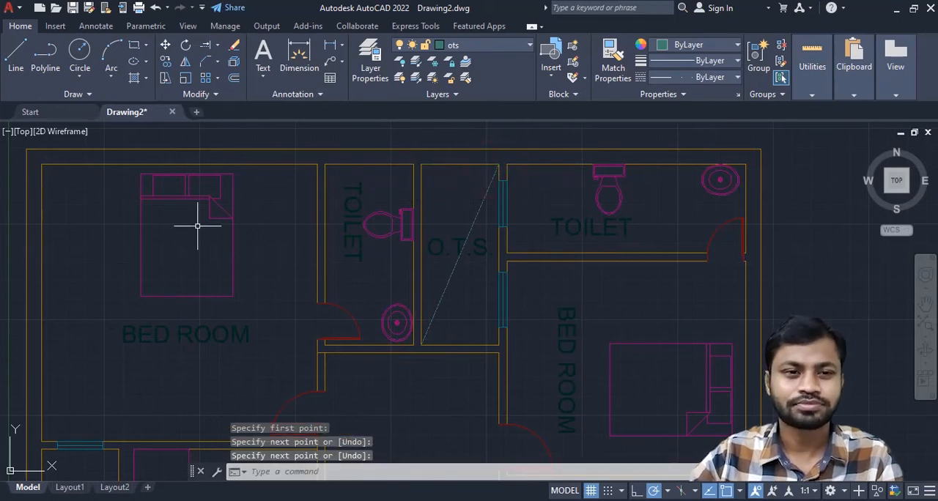
pyautogui.press('Return')
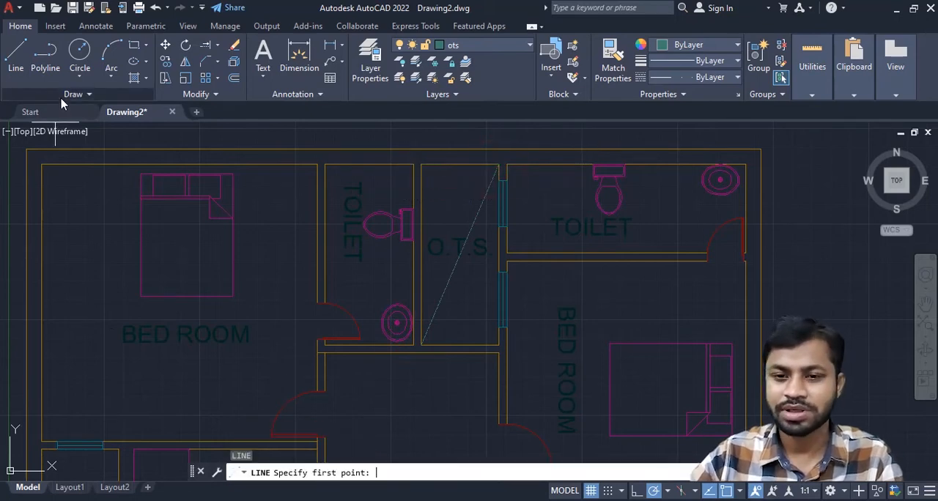
pyautogui.click(420, 166)
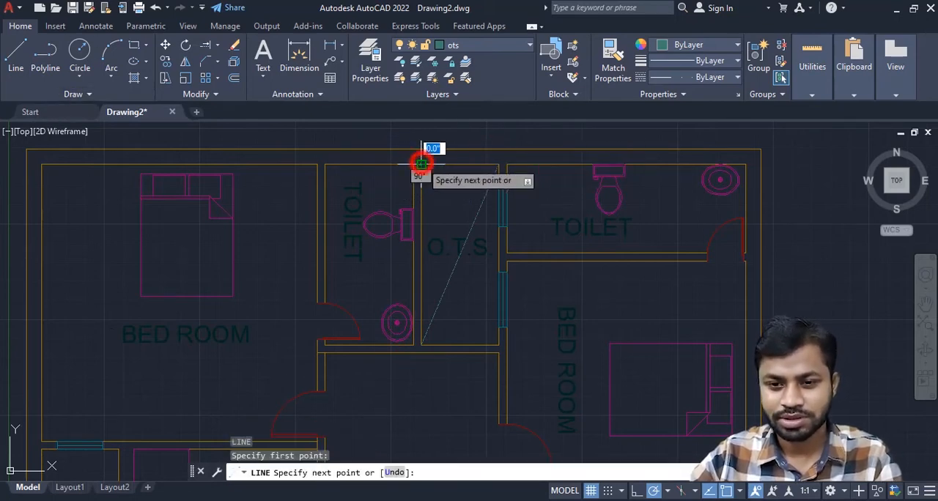
pyautogui.click(498, 344)
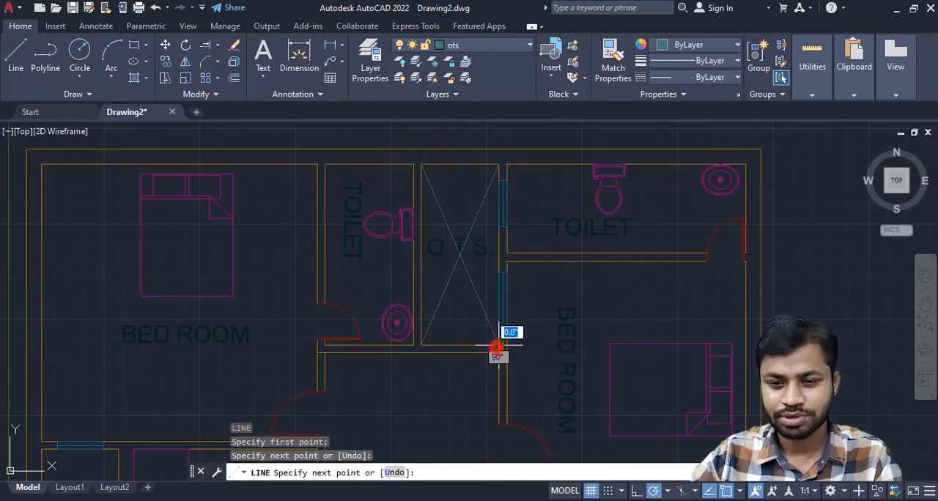
# - End the line command and examine the O.T.S. diagonals and the rest of the floor plan
pyautogui.press('Return')
pyautogui.scroll(8, 480, 291)
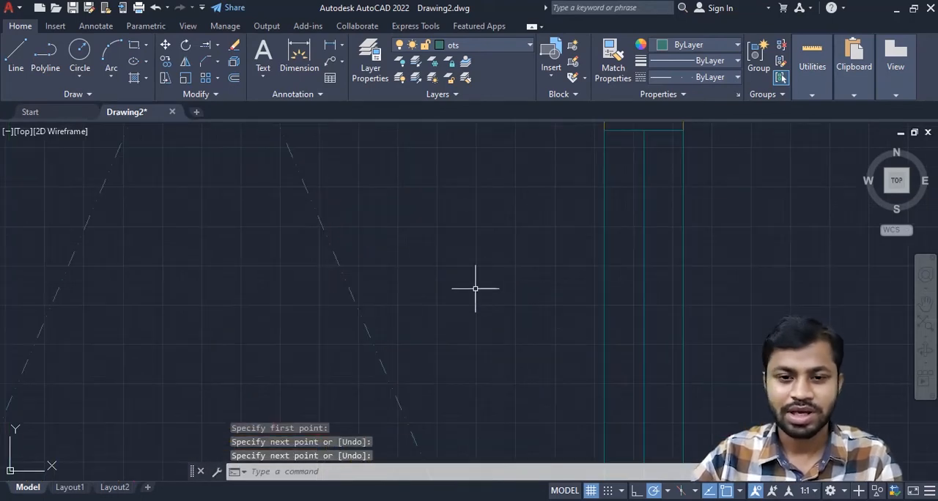
pyautogui.scroll(-6, 388, 258)
pyautogui.moveTo(439, 239); pyautogui.dragTo(444, 209, button='middle')
pyautogui.scroll(-6, 476, 219)
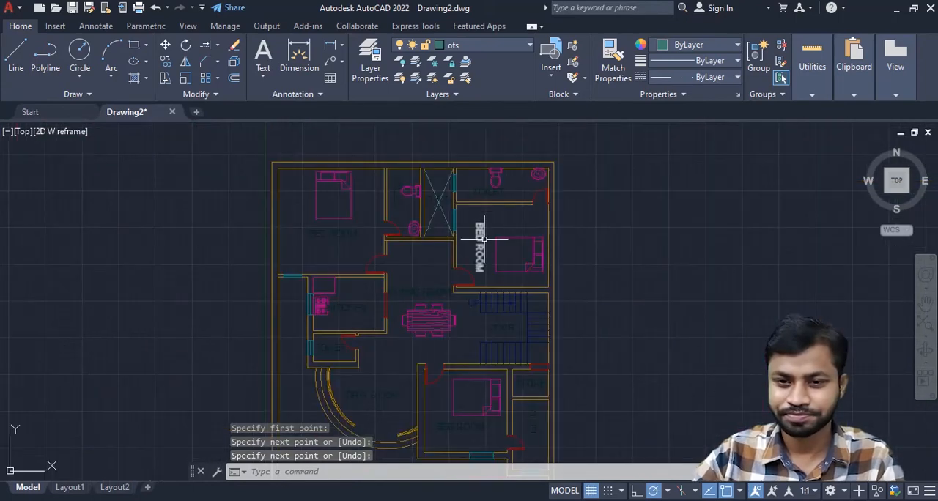
pyautogui.scroll(-3, 506, 249)
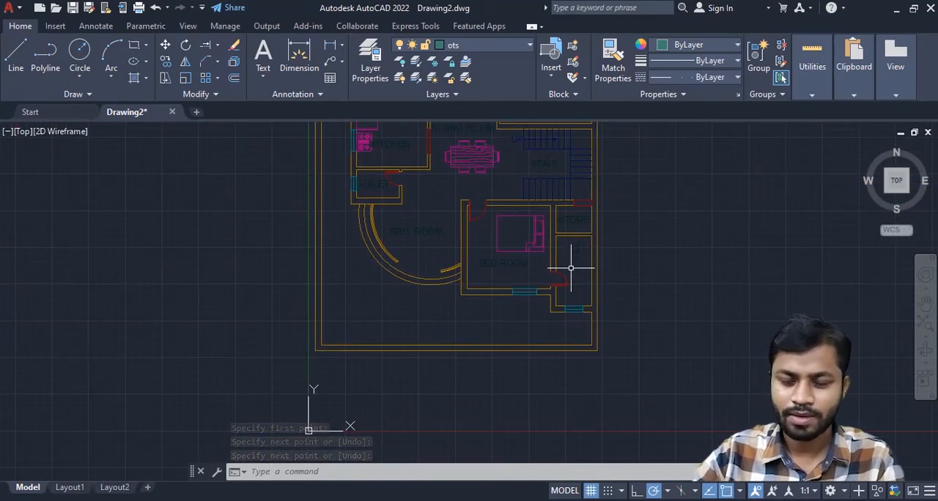
pyautogui.scroll(-2, 578, 249)
pyautogui.moveTo(595, 239); pyautogui.dragTo(591, 269, button='middle')
pyautogui.moveTo(635, 168); pyautogui.dragTo(586, 209, button='middle')
pyautogui.scroll(-3, 381, 306)
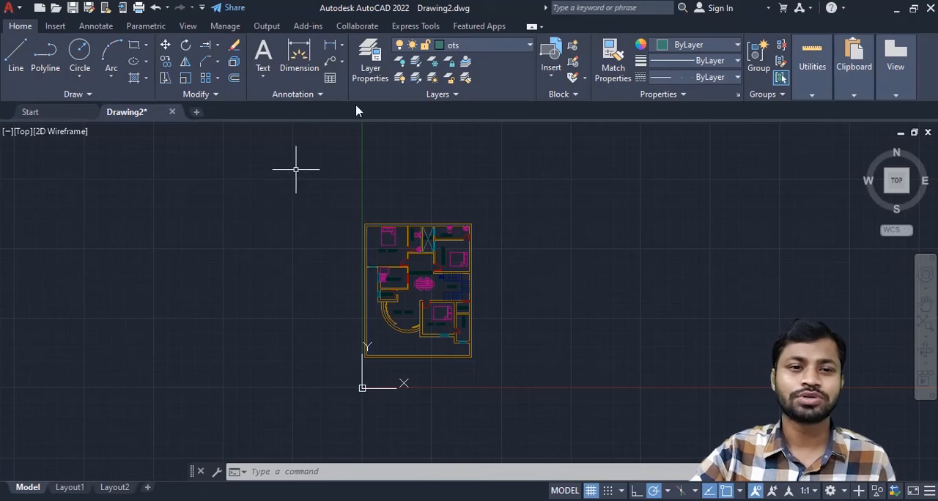
# - Create a layer named dIM with colour index 50 and make it the current layer
pyautogui.click(369, 60)
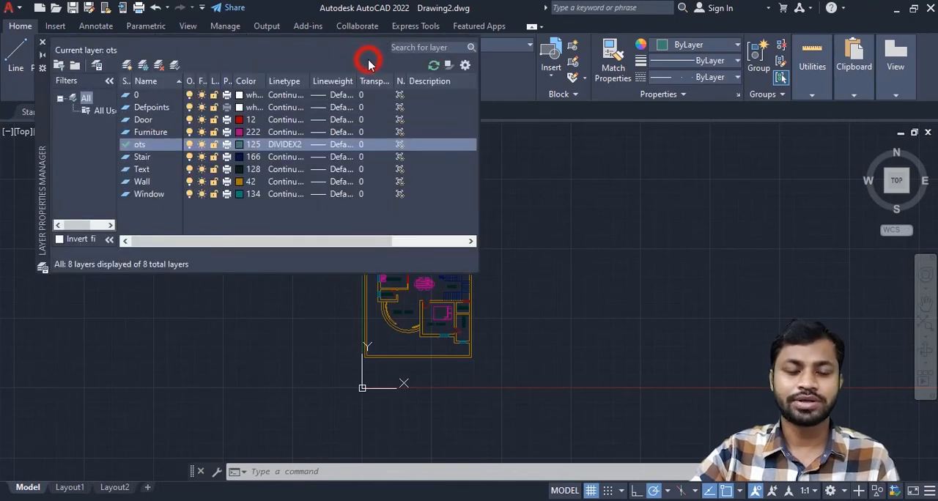
pyautogui.click(127, 65)
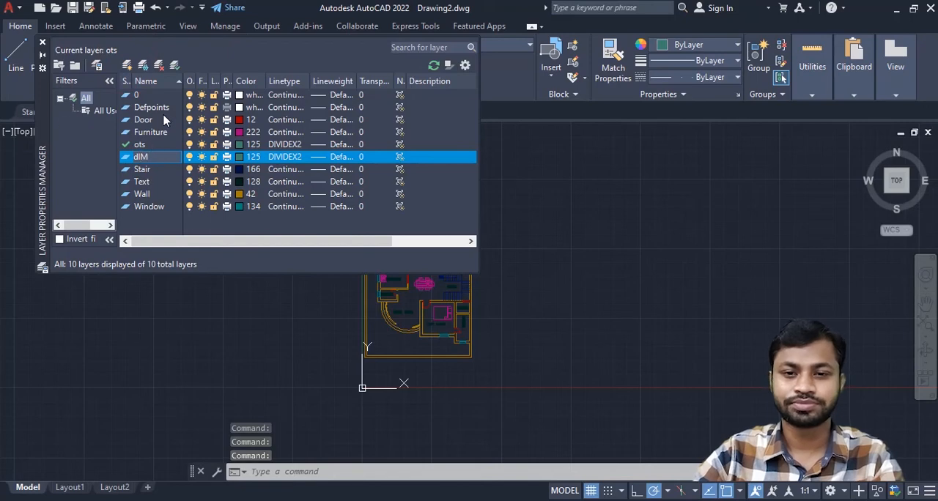
pyautogui.click(242, 158)
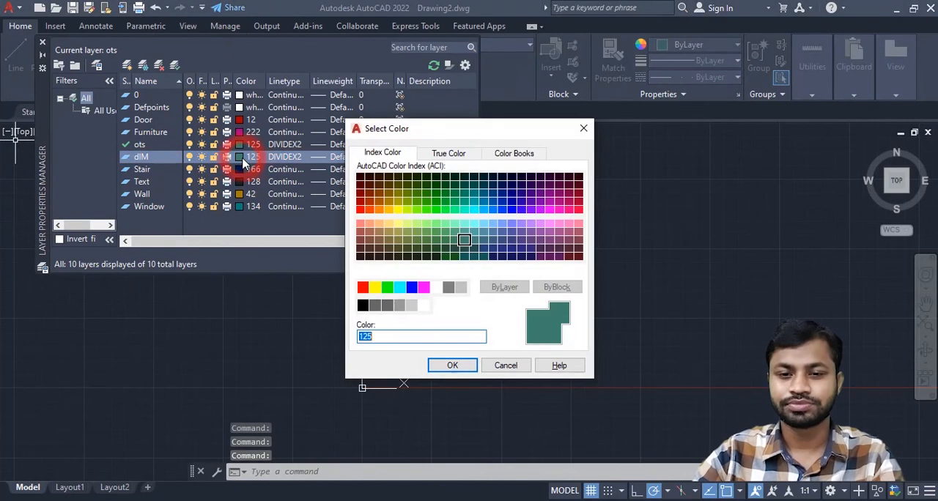
pyautogui.click(389, 250)
pyautogui.click(398, 209)
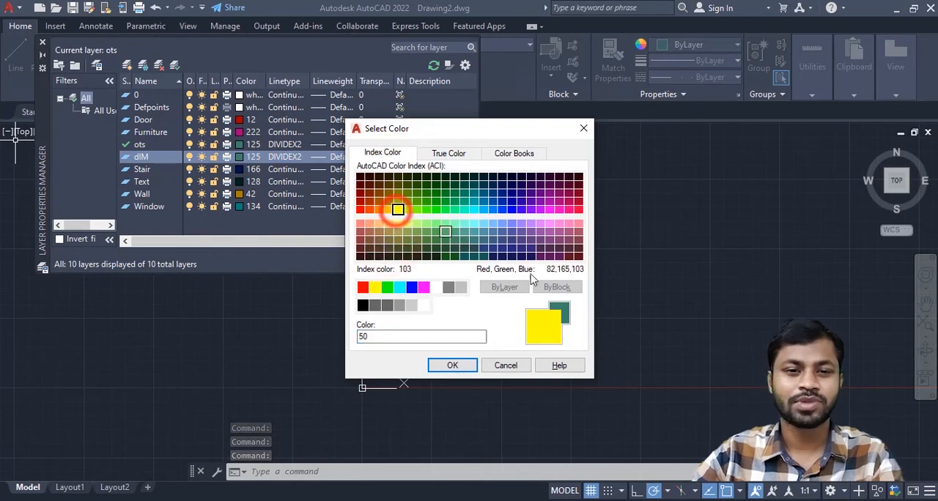
pyautogui.click(458, 365)
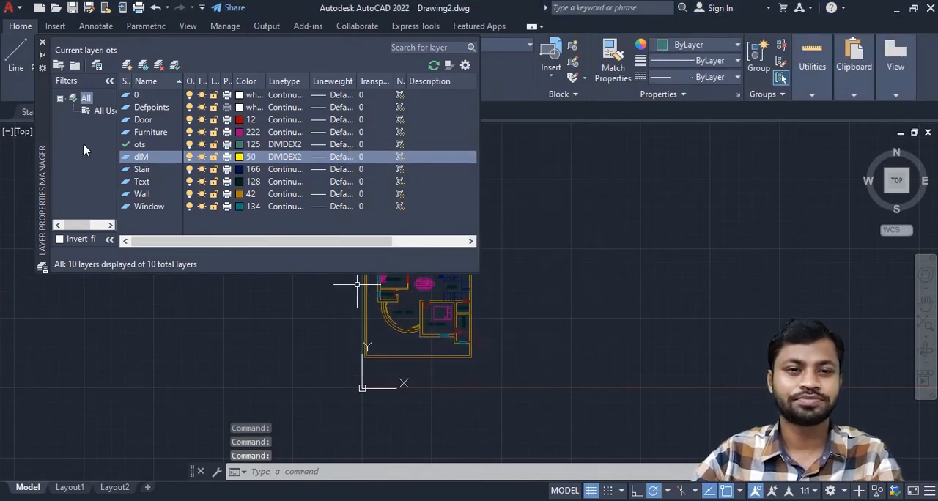
pyautogui.doubleClick(126, 158)
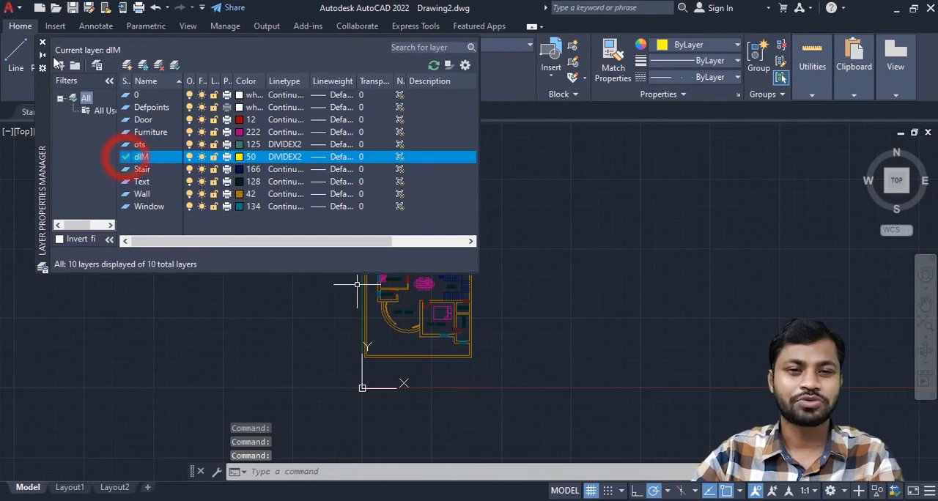
pyautogui.click(43, 43)
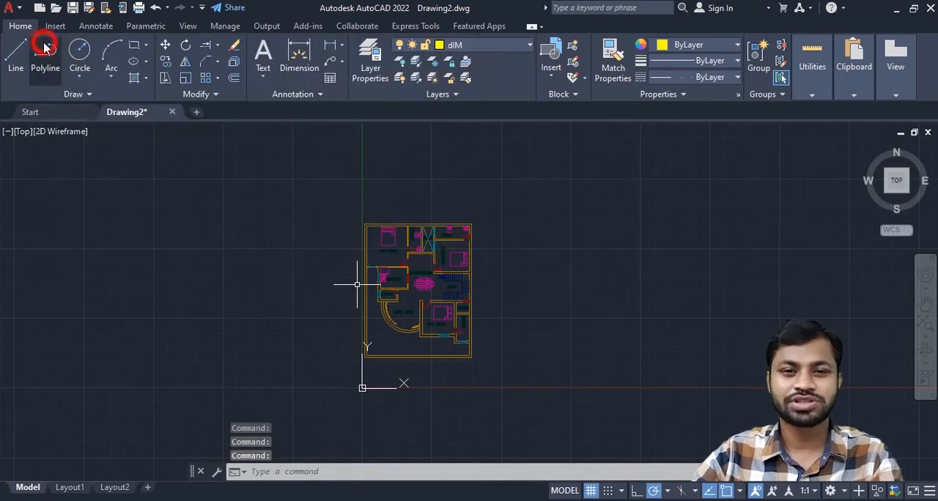
# - Dimension the overall width of the building between the outer wall's two upper corners, placing the dimension line above the plan
pyautogui.click(94, 26)
pyautogui.click(227, 56)
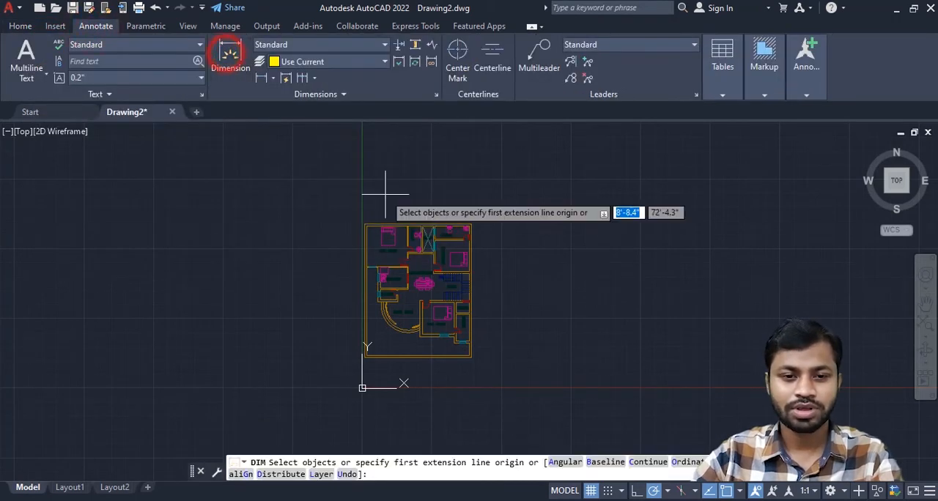
pyautogui.scroll(6, 383, 198)
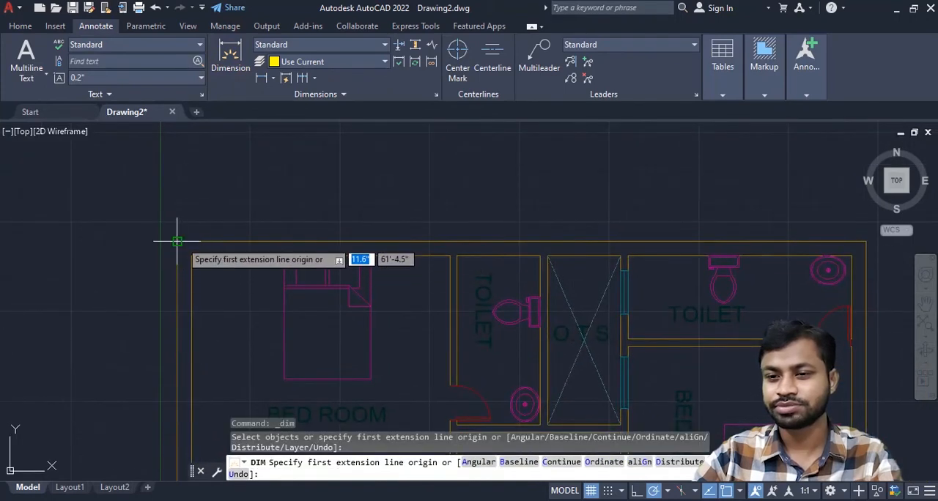
pyautogui.click(179, 240)
pyautogui.moveTo(774, 209); pyautogui.dragTo(610, 213, button='middle')
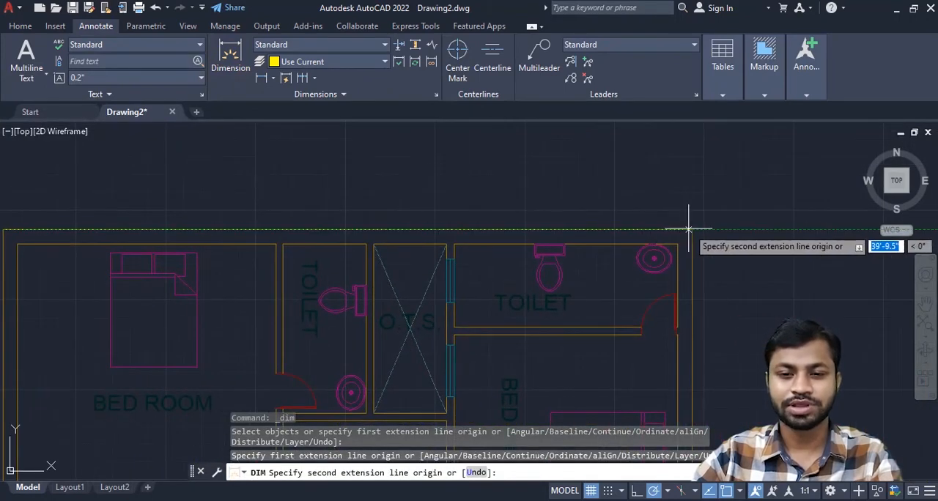
pyautogui.click(692, 228)
pyautogui.click(366, 197)
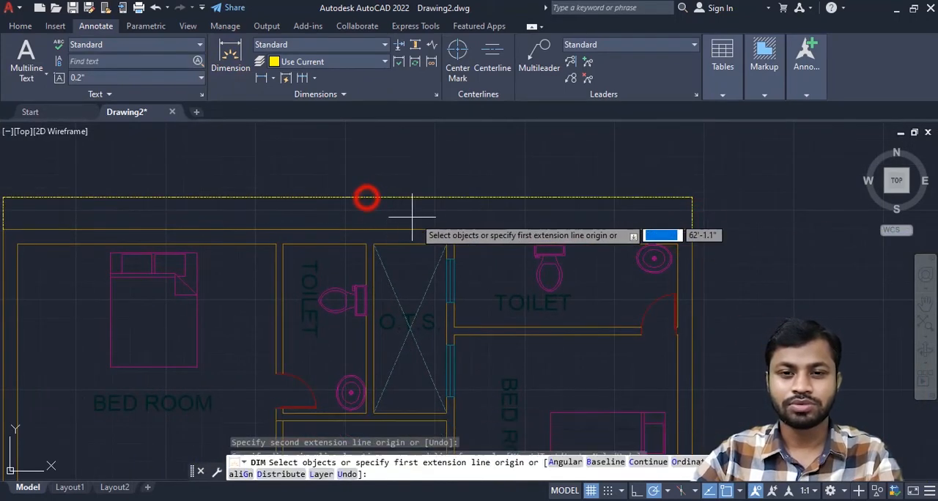
# - Change the dIM layer's linetype to Continuous and close the layer manager
pyautogui.scroll(4, 416, 216)
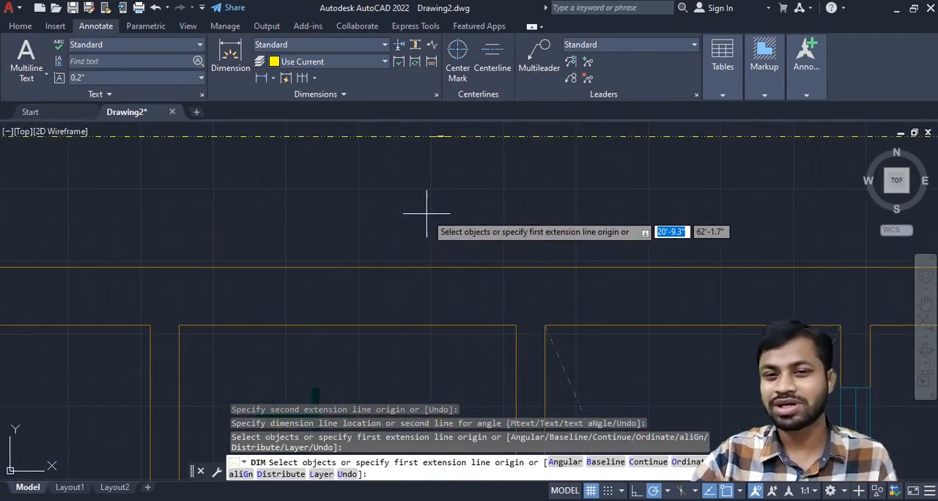
pyautogui.scroll(-2, 429, 209)
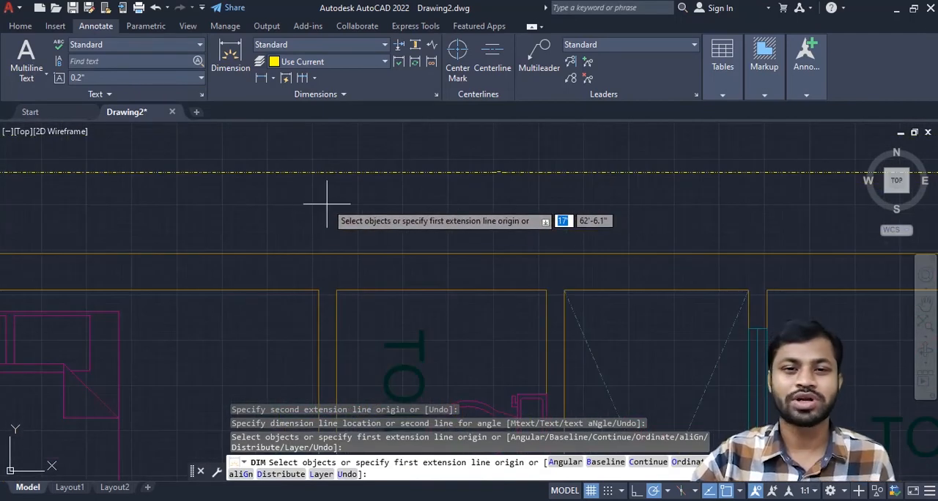
pyautogui.scroll(4, 339, 195)
pyautogui.moveTo(461, 186); pyautogui.dragTo(354, 203, button='middle')
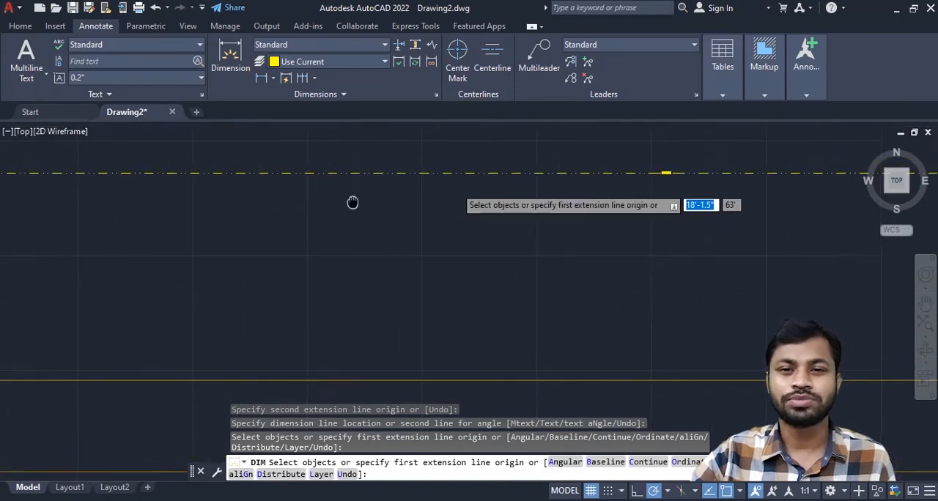
pyautogui.click(22, 28)
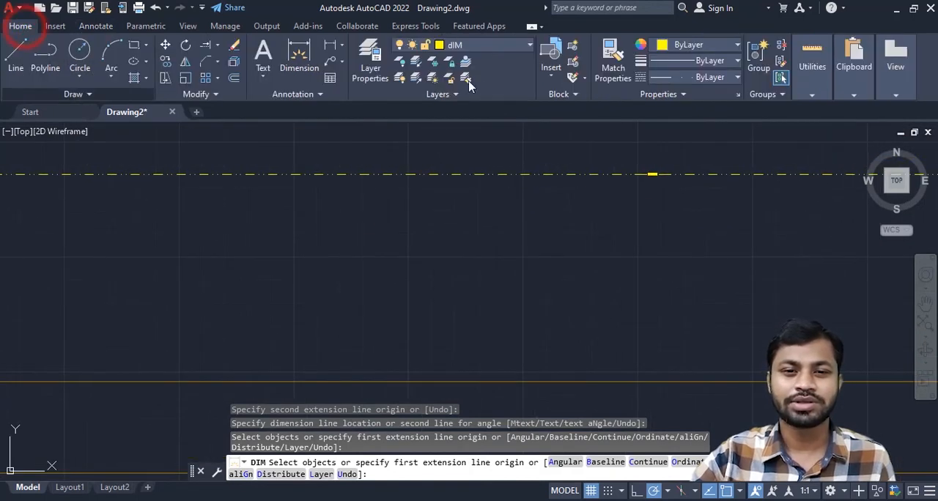
pyautogui.click(370, 66)
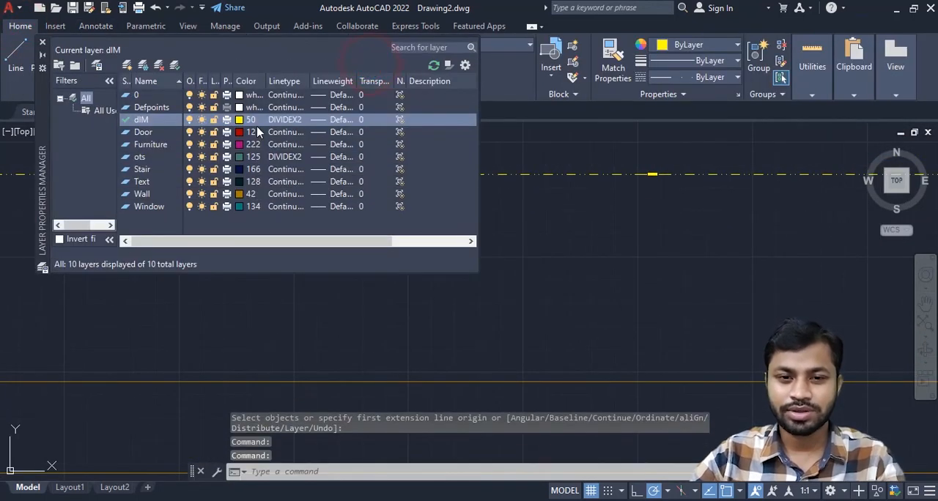
pyautogui.click(288, 123)
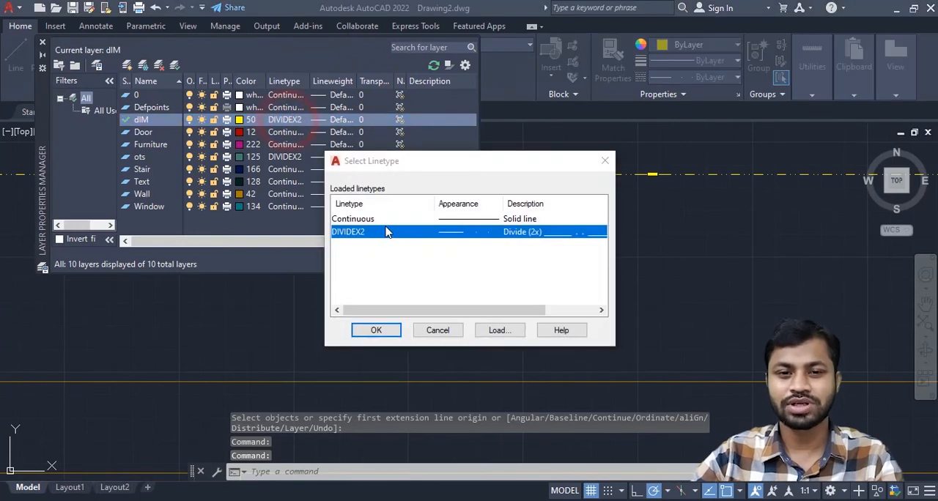
pyautogui.click(368, 220)
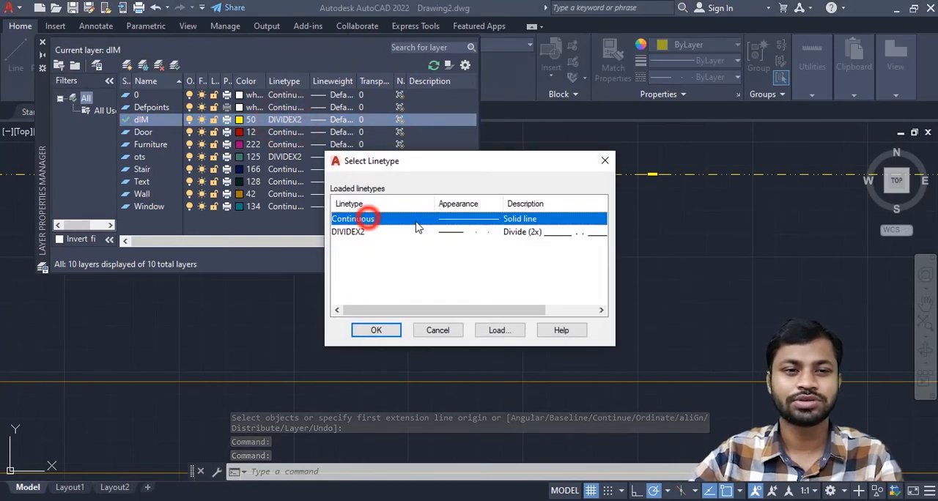
pyautogui.click(375, 329)
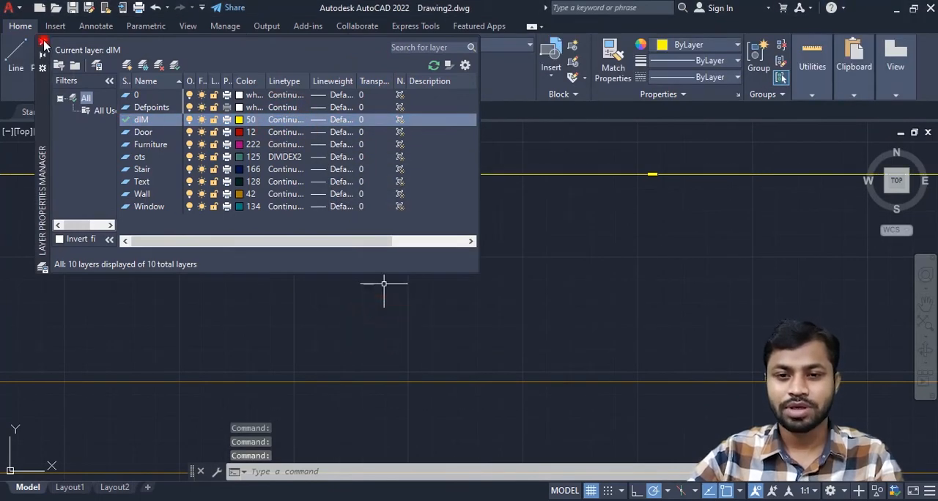
pyautogui.click(43, 43)
# - Examine the size of the text and arrows on the overall width dimension above the plan
pyautogui.scroll(-4, 491, 234)
pyautogui.scroll(2, 516, 253)
pyautogui.moveTo(585, 248); pyautogui.dragTo(467, 269, button='middle')
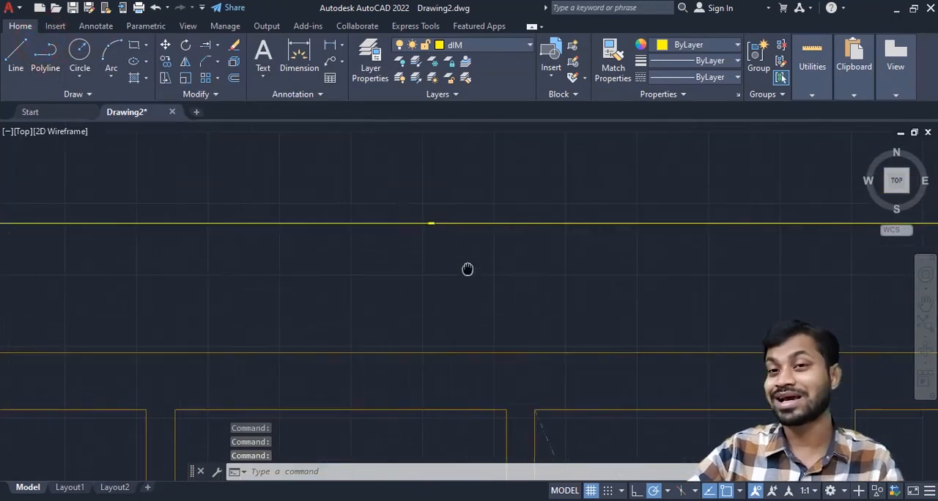
pyautogui.scroll(3, 467, 269)
pyautogui.scroll(-5, 444, 263)
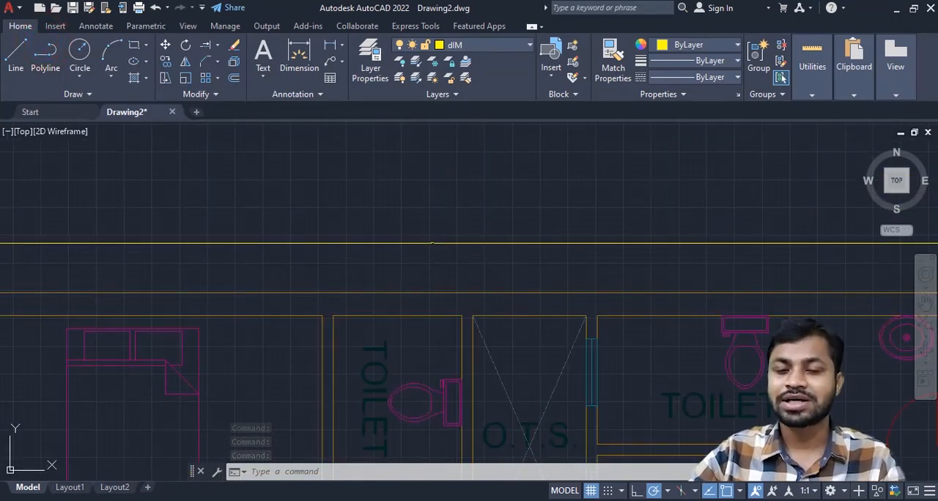
pyautogui.scroll(-4, 445, 217)
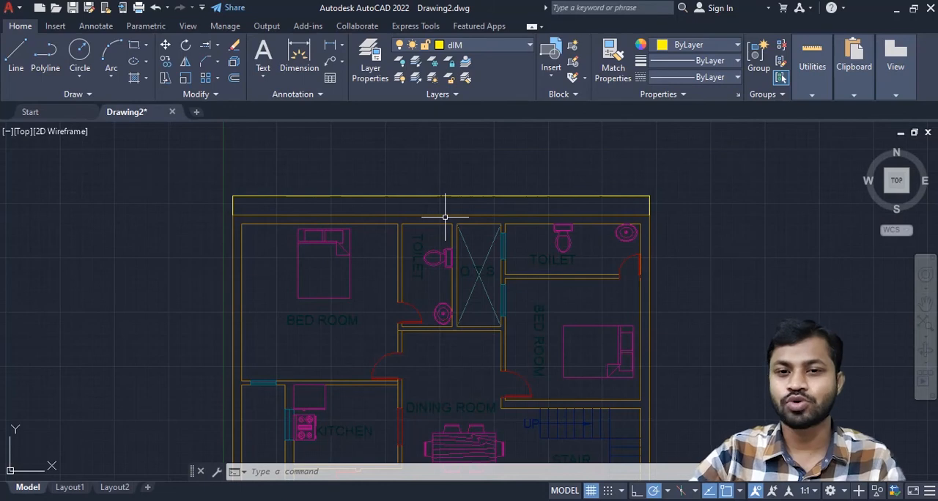
pyautogui.scroll(5, 465, 138)
pyautogui.scroll(-5, 387, 329)
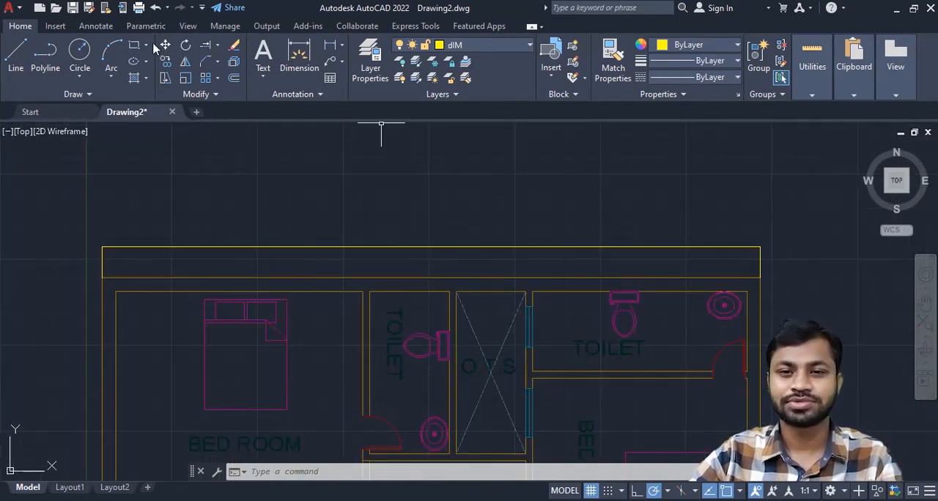
# - Modify the Standard dimension style, setting its text height to 1'
pyautogui.click(90, 28)
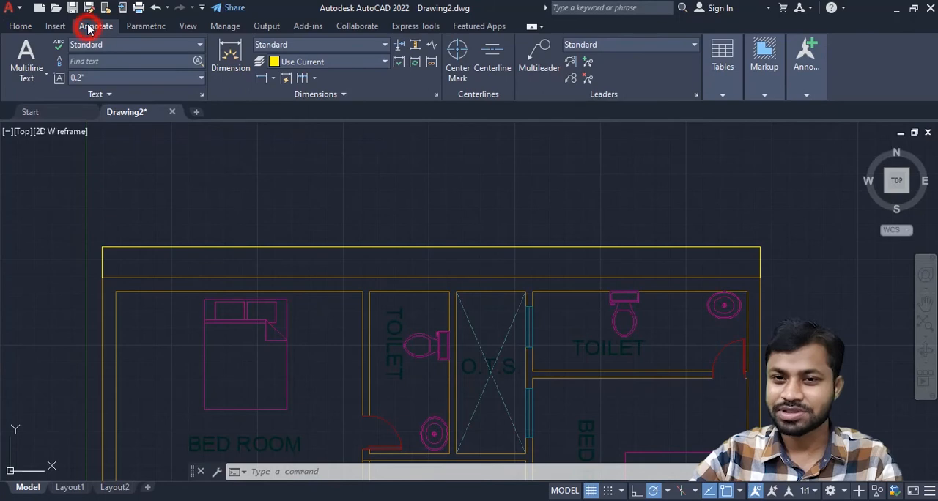
pyautogui.click(436, 97)
pyautogui.moveTo(428, 131); pyautogui.dragTo(304, 105)
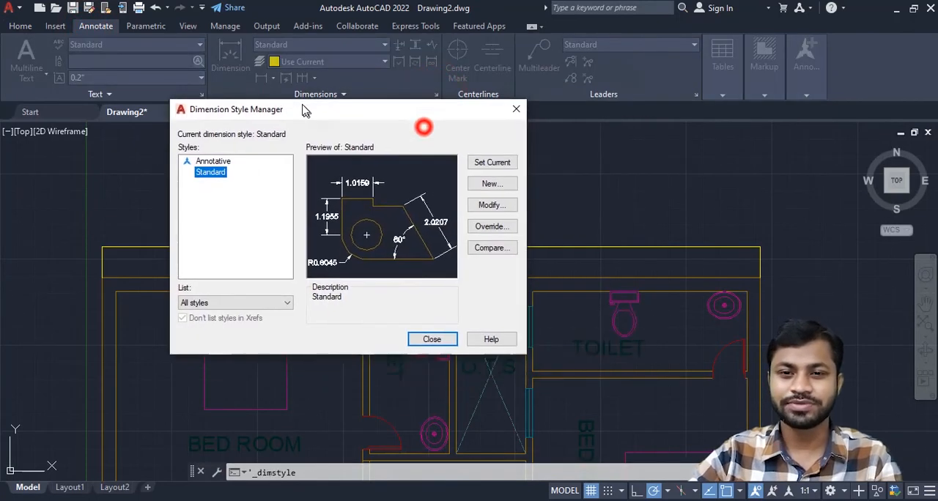
pyautogui.click(485, 208)
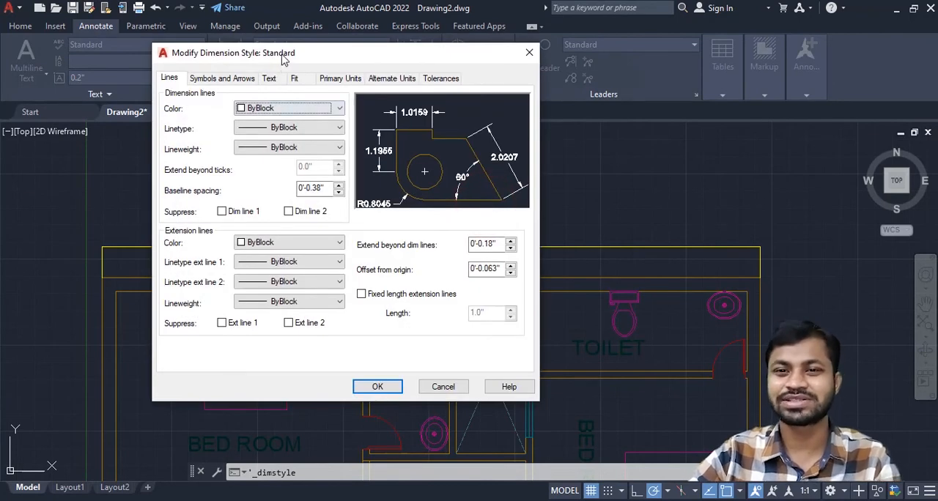
pyautogui.moveTo(284, 60); pyautogui.dragTo(483, 61)
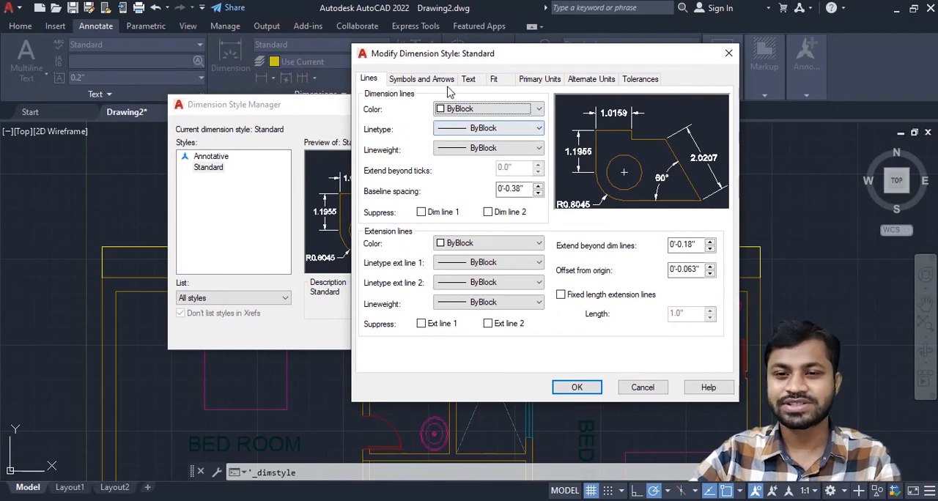
pyautogui.click(470, 81)
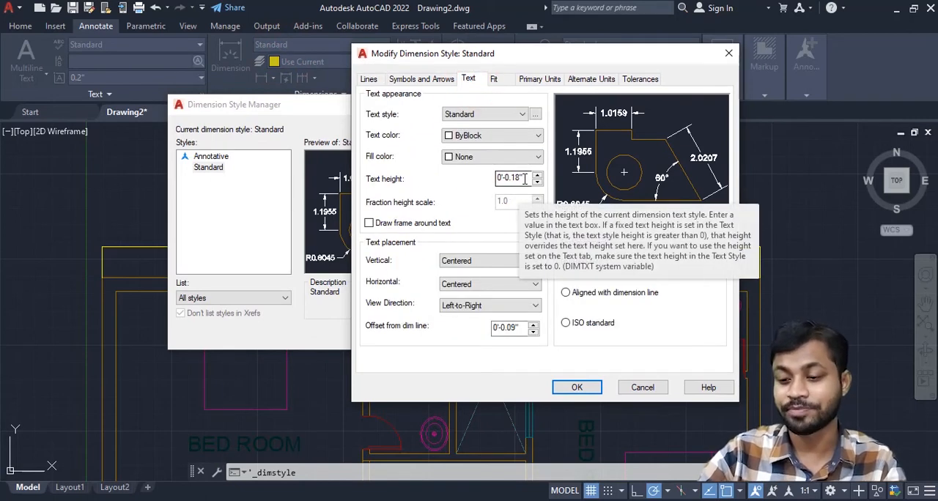
pyautogui.doubleClick(523, 178)
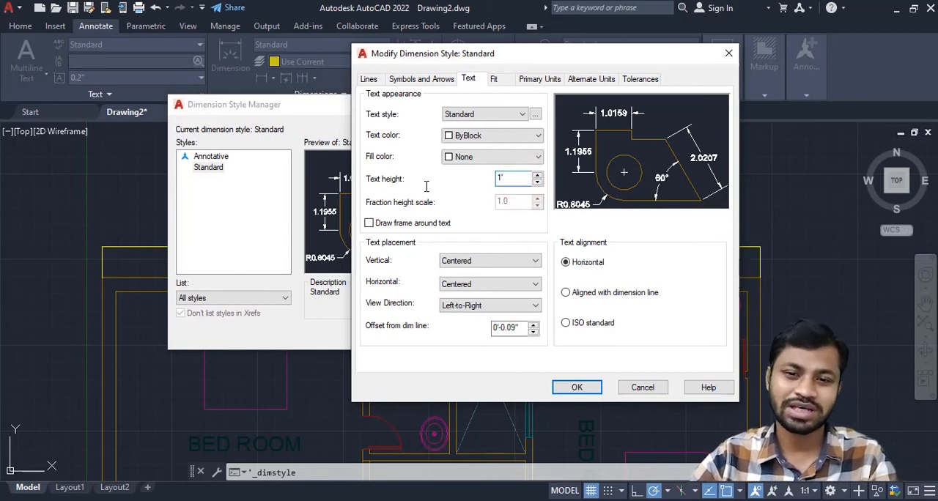
# - Set the Standard dimension style's arrow size to 10", make the style current and close the style manager
pyautogui.click(433, 80)
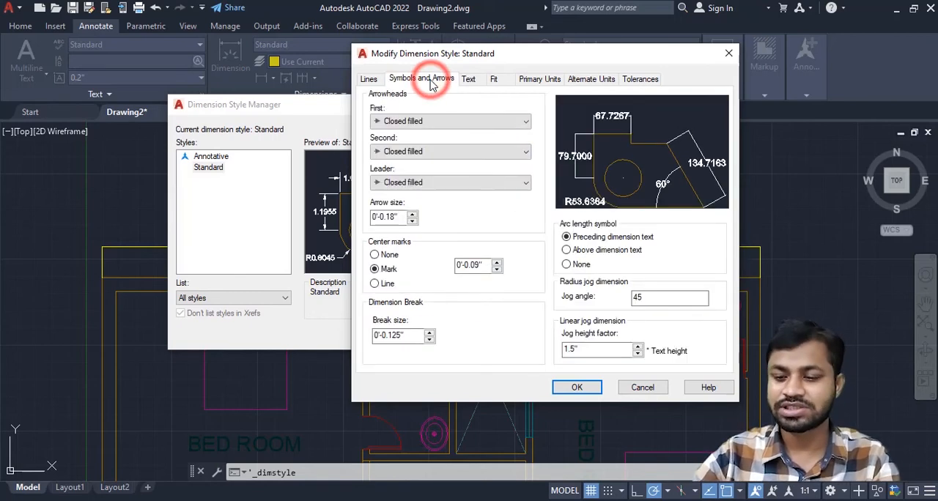
pyautogui.doubleClick(401, 216)
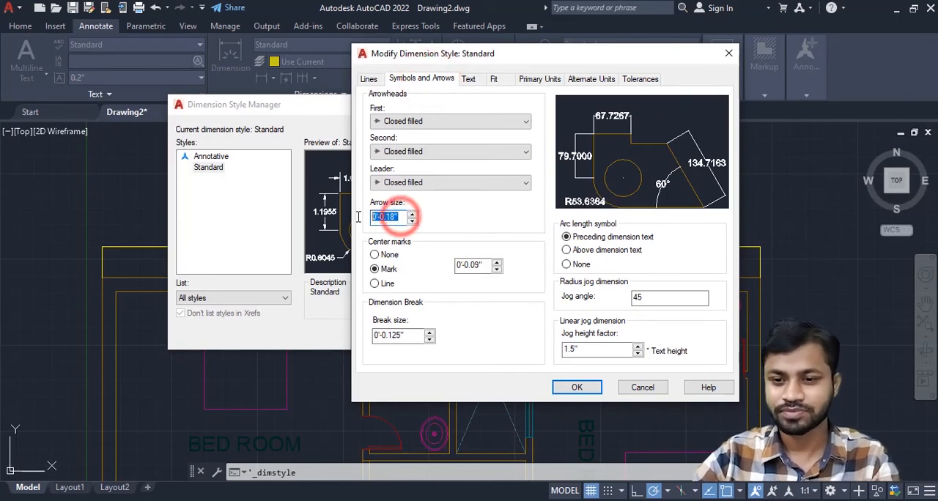
pyautogui.write('10')
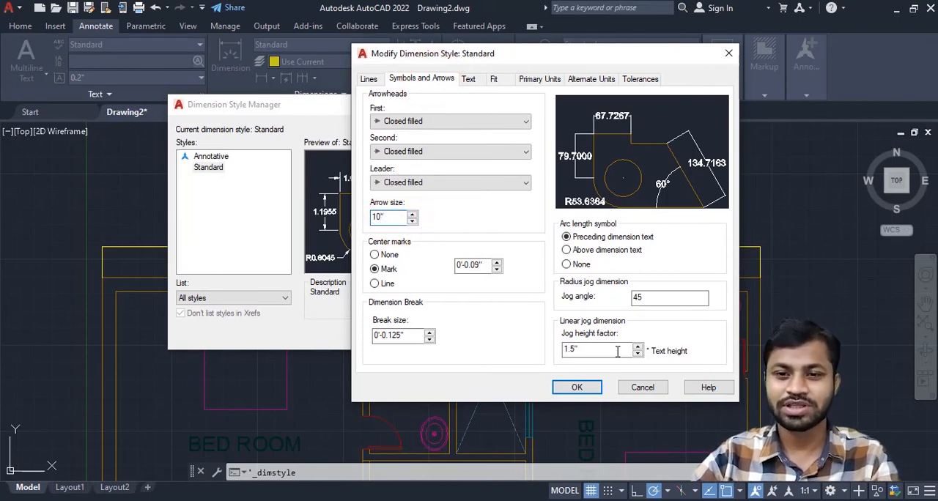
pyautogui.click(586, 389)
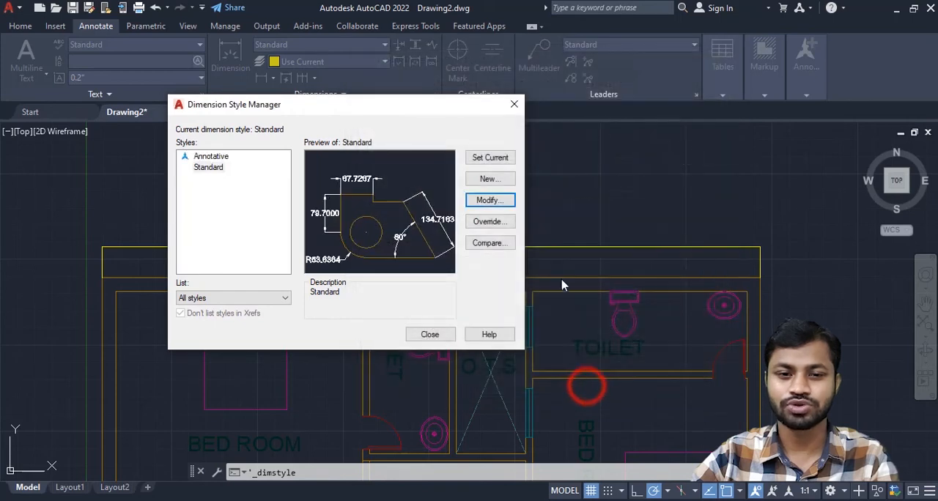
pyautogui.click(501, 161)
pyautogui.click(430, 334)
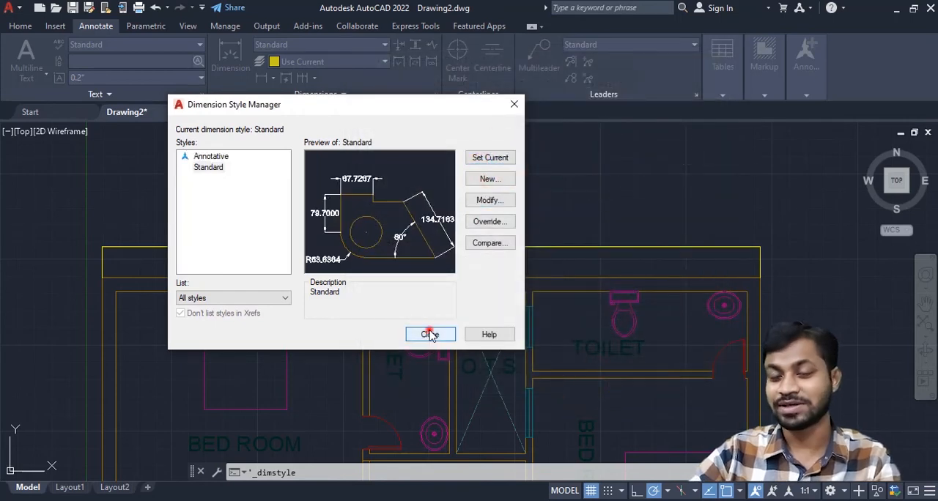
# - Modify the Standard dimension style's primary units to Engineering format with 0'-0.0" precision, and set the style current
pyautogui.scroll(-3, 405, 326)
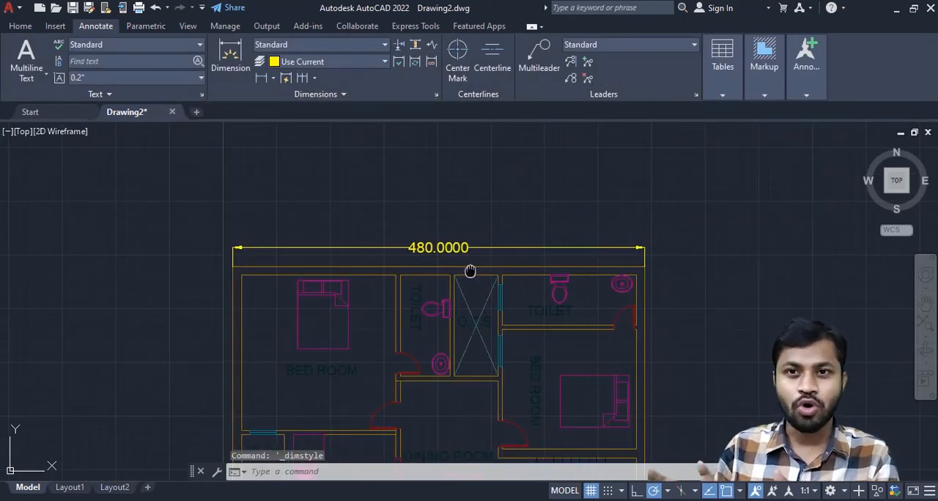
pyautogui.scroll(1, 454, 252)
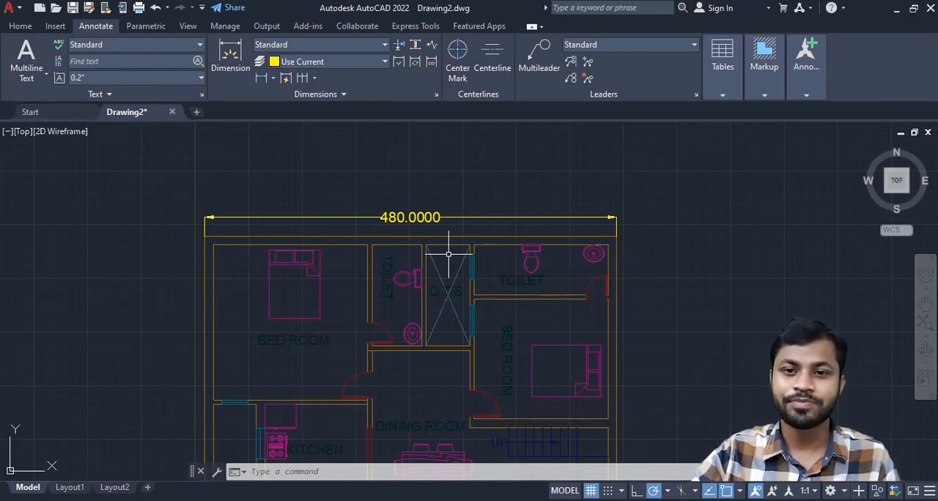
pyautogui.click(436, 95)
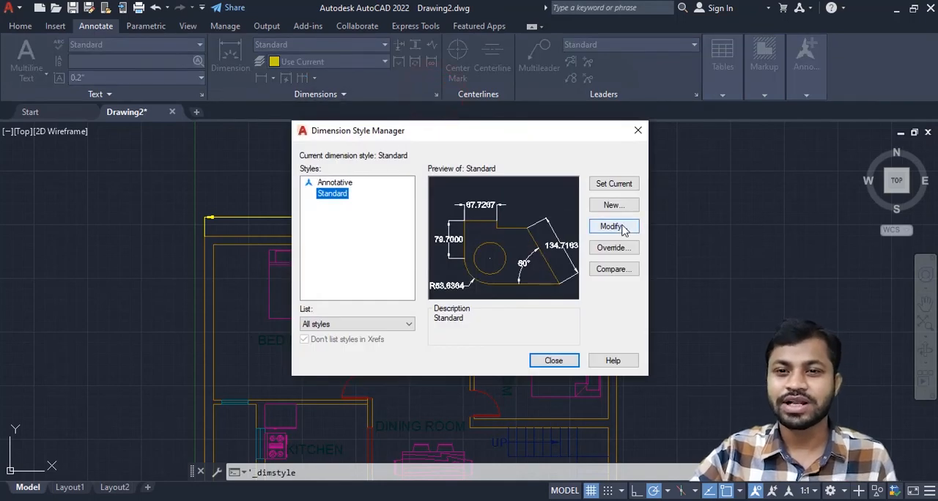
pyautogui.click(612, 227)
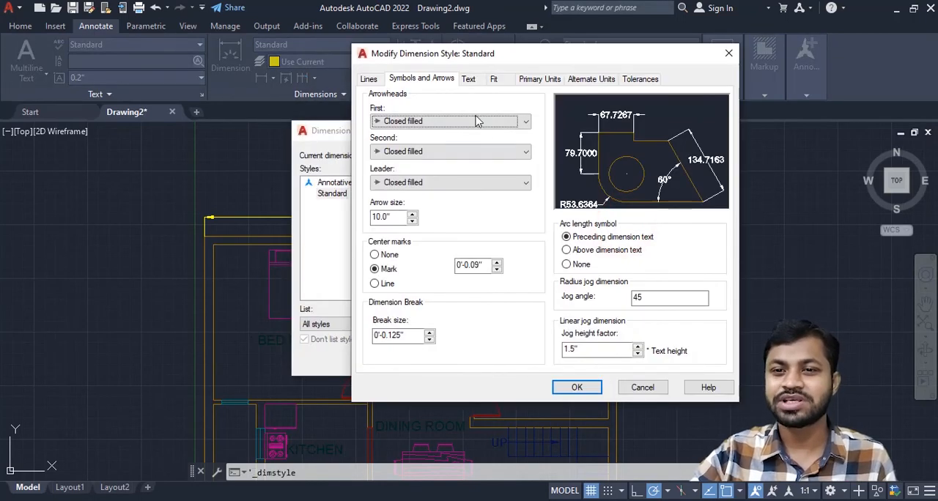
pyautogui.click(537, 79)
pyautogui.click(520, 108)
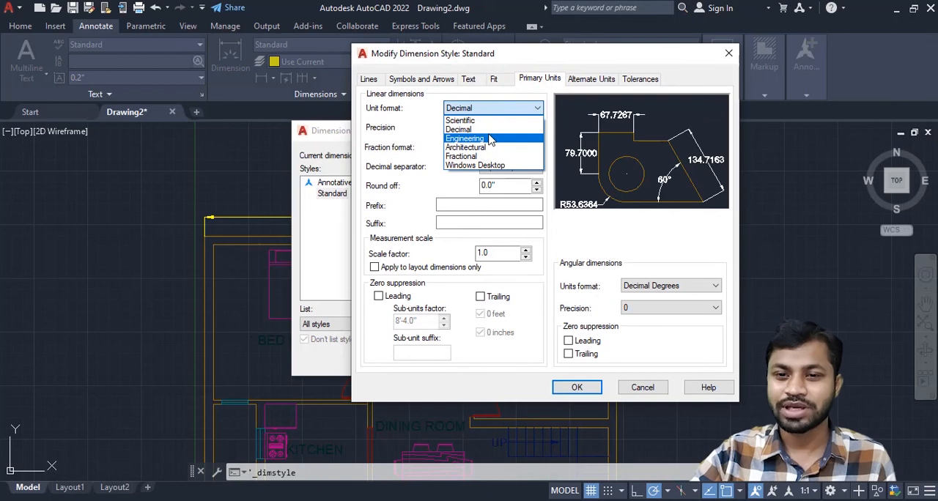
pyautogui.click(491, 139)
pyautogui.click(513, 128)
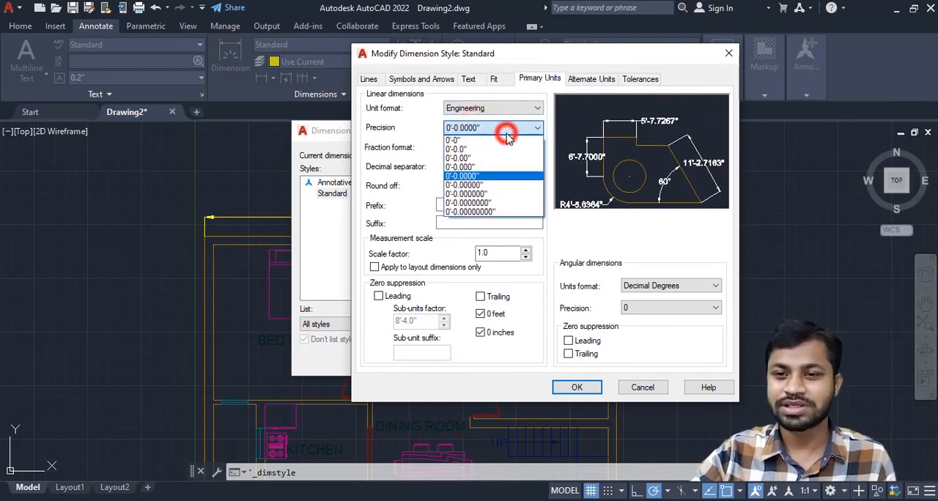
pyautogui.click(481, 149)
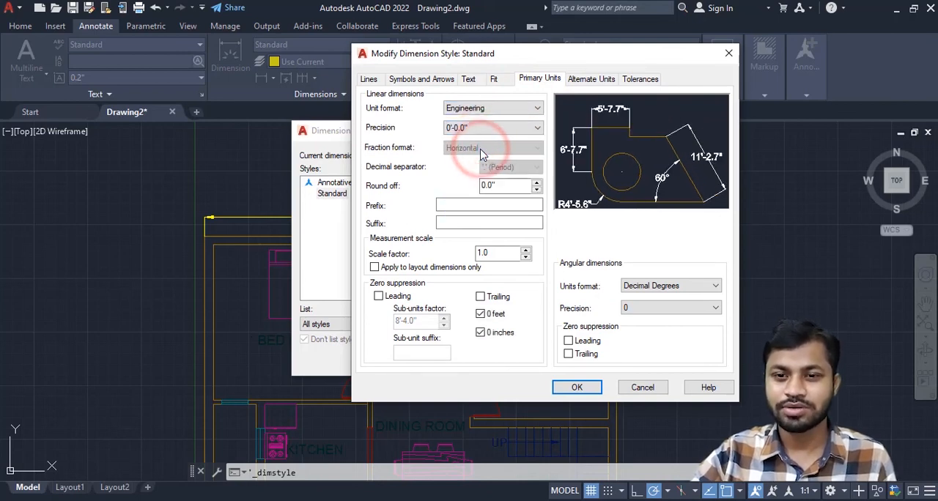
pyautogui.click(577, 387)
pyautogui.click(614, 183)
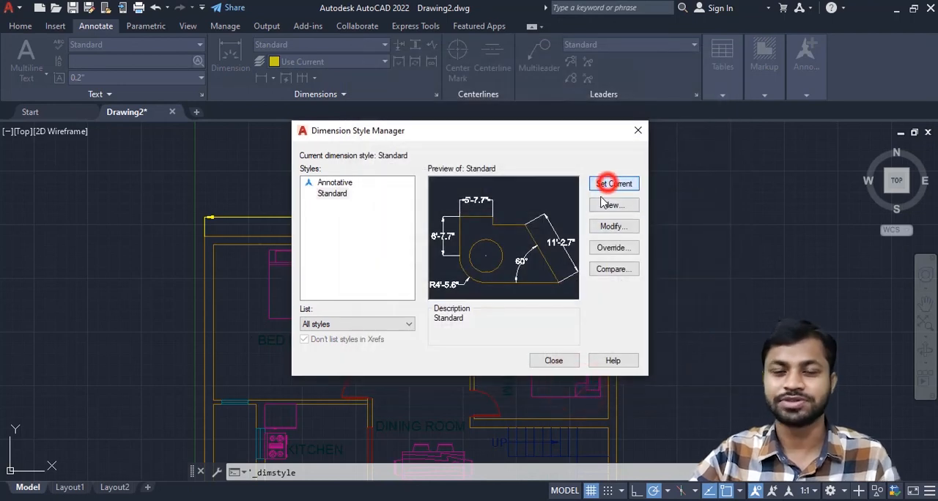
pyautogui.click(554, 361)
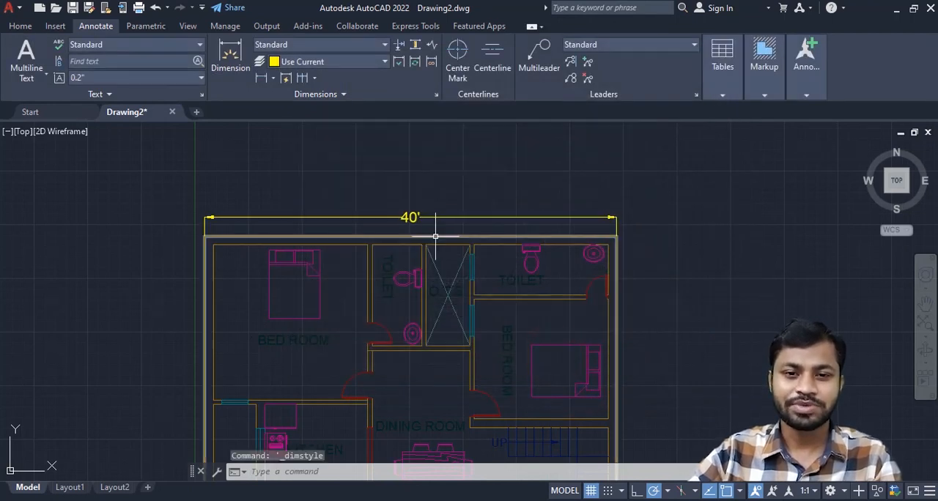
# - Dimension the building's overall length between the outer wall's upper-left and lower-left corners, placing the dimension line left of the plan
pyautogui.moveTo(436, 236)
pyautogui.mouseDown(button='middle')
pyautogui.moveTo(469, 146)
pyautogui.moveTo(529, 139)
pyautogui.mouseUp(button='middle')
pyautogui.click(230, 55)
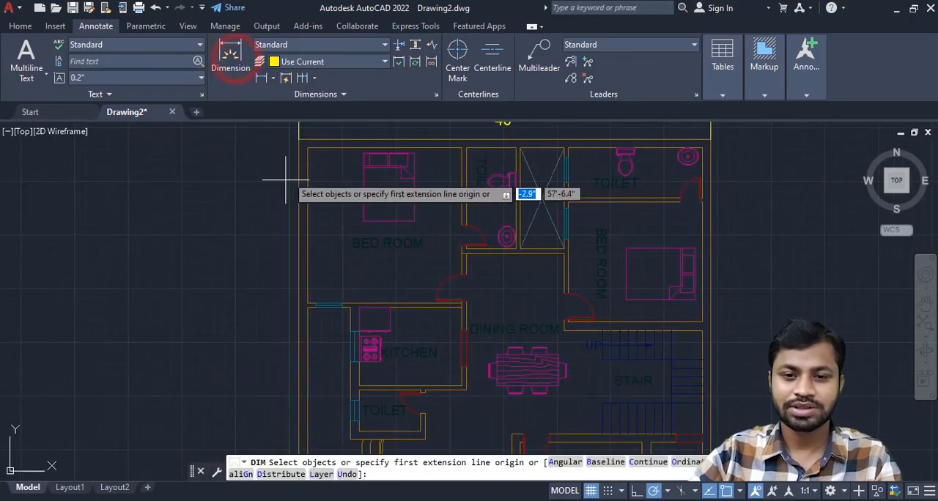
pyautogui.scroll(5, 307, 176)
pyautogui.click(359, 202)
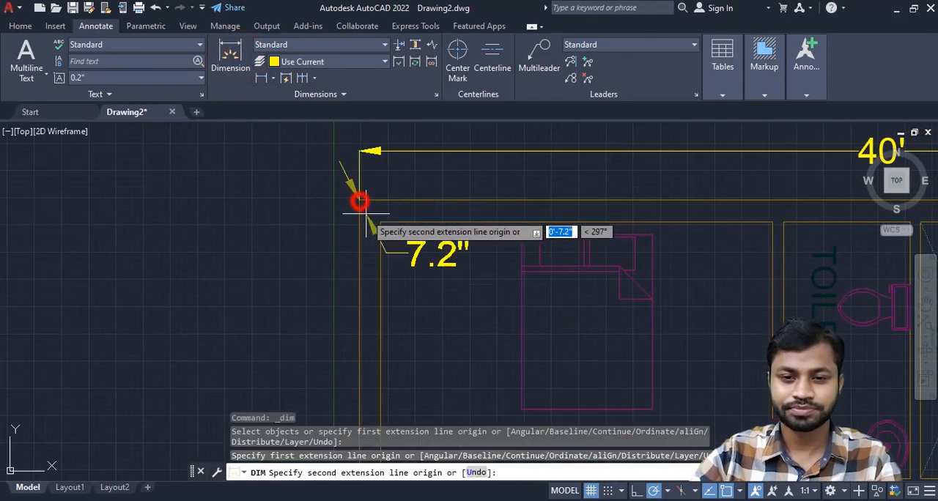
pyautogui.scroll(-6, 367, 214)
pyautogui.moveTo(364, 407); pyautogui.dragTo(387, 228, button='middle')
pyautogui.scroll(-6, 387, 269)
pyautogui.scroll(4, 388, 240)
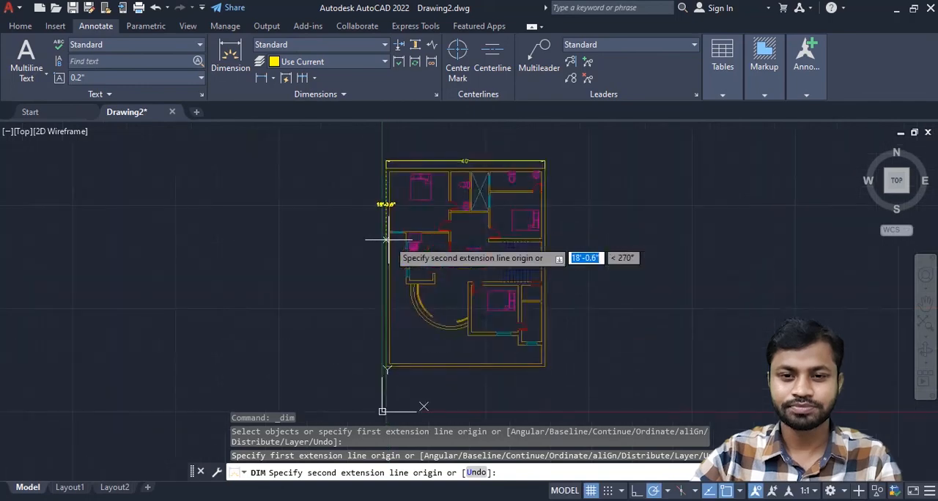
pyautogui.scroll(5, 388, 240)
pyautogui.moveTo(392, 270); pyautogui.dragTo(391, 90, button='middle')
pyautogui.click(380, 377)
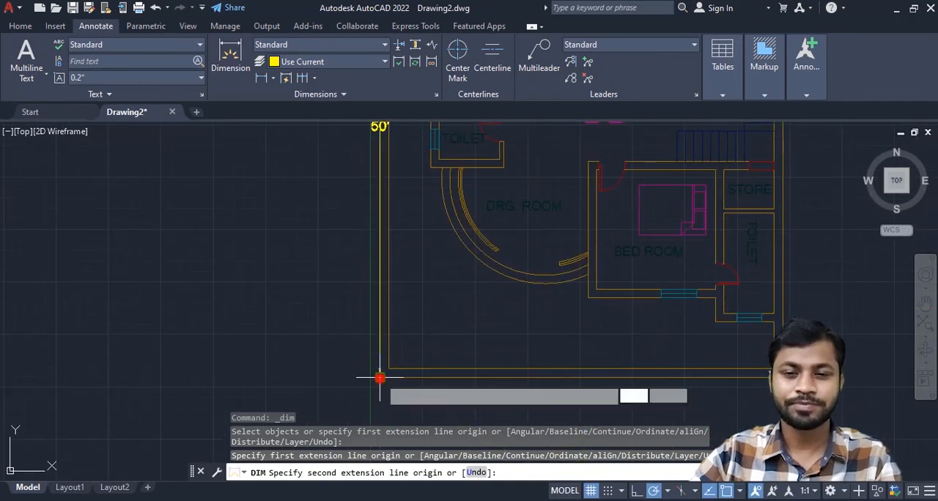
pyautogui.scroll(-4, 380, 378)
pyautogui.click(357, 299)
pyautogui.scroll(4, 384, 291)
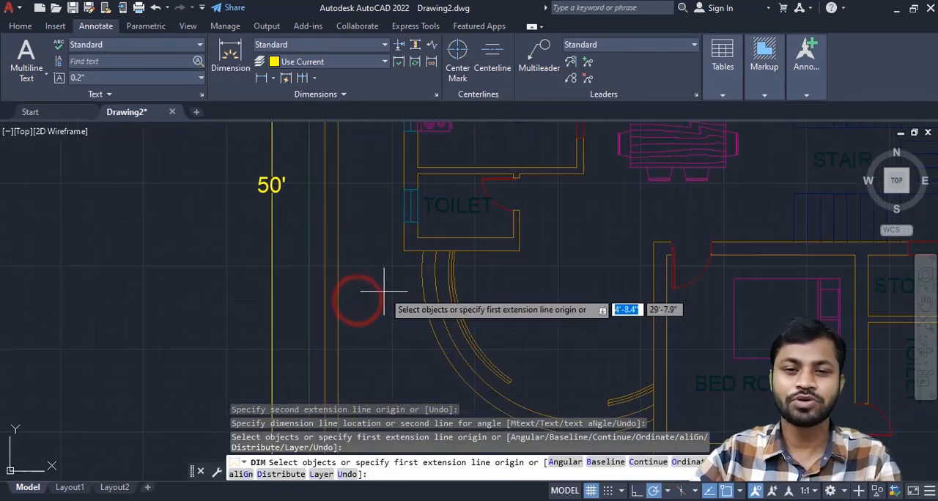
pyautogui.scroll(-5, 362, 321)
pyautogui.scroll(3, 368, 314)
pyautogui.moveTo(368, 314); pyautogui.dragTo(328, 264, button='middle')
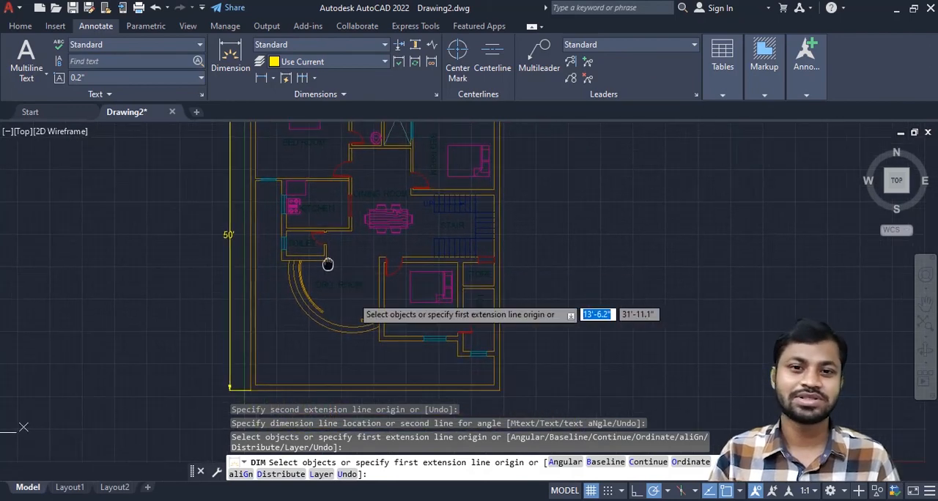
pyautogui.scroll(-2, 327, 264)
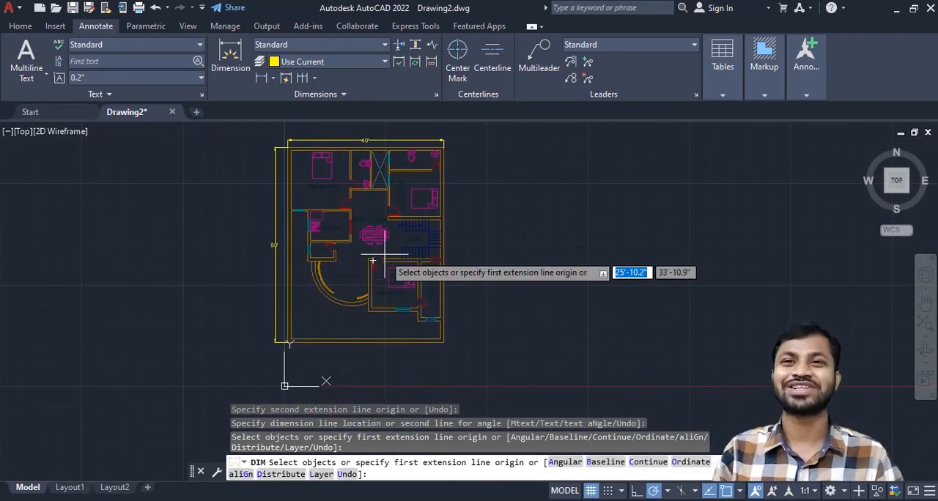